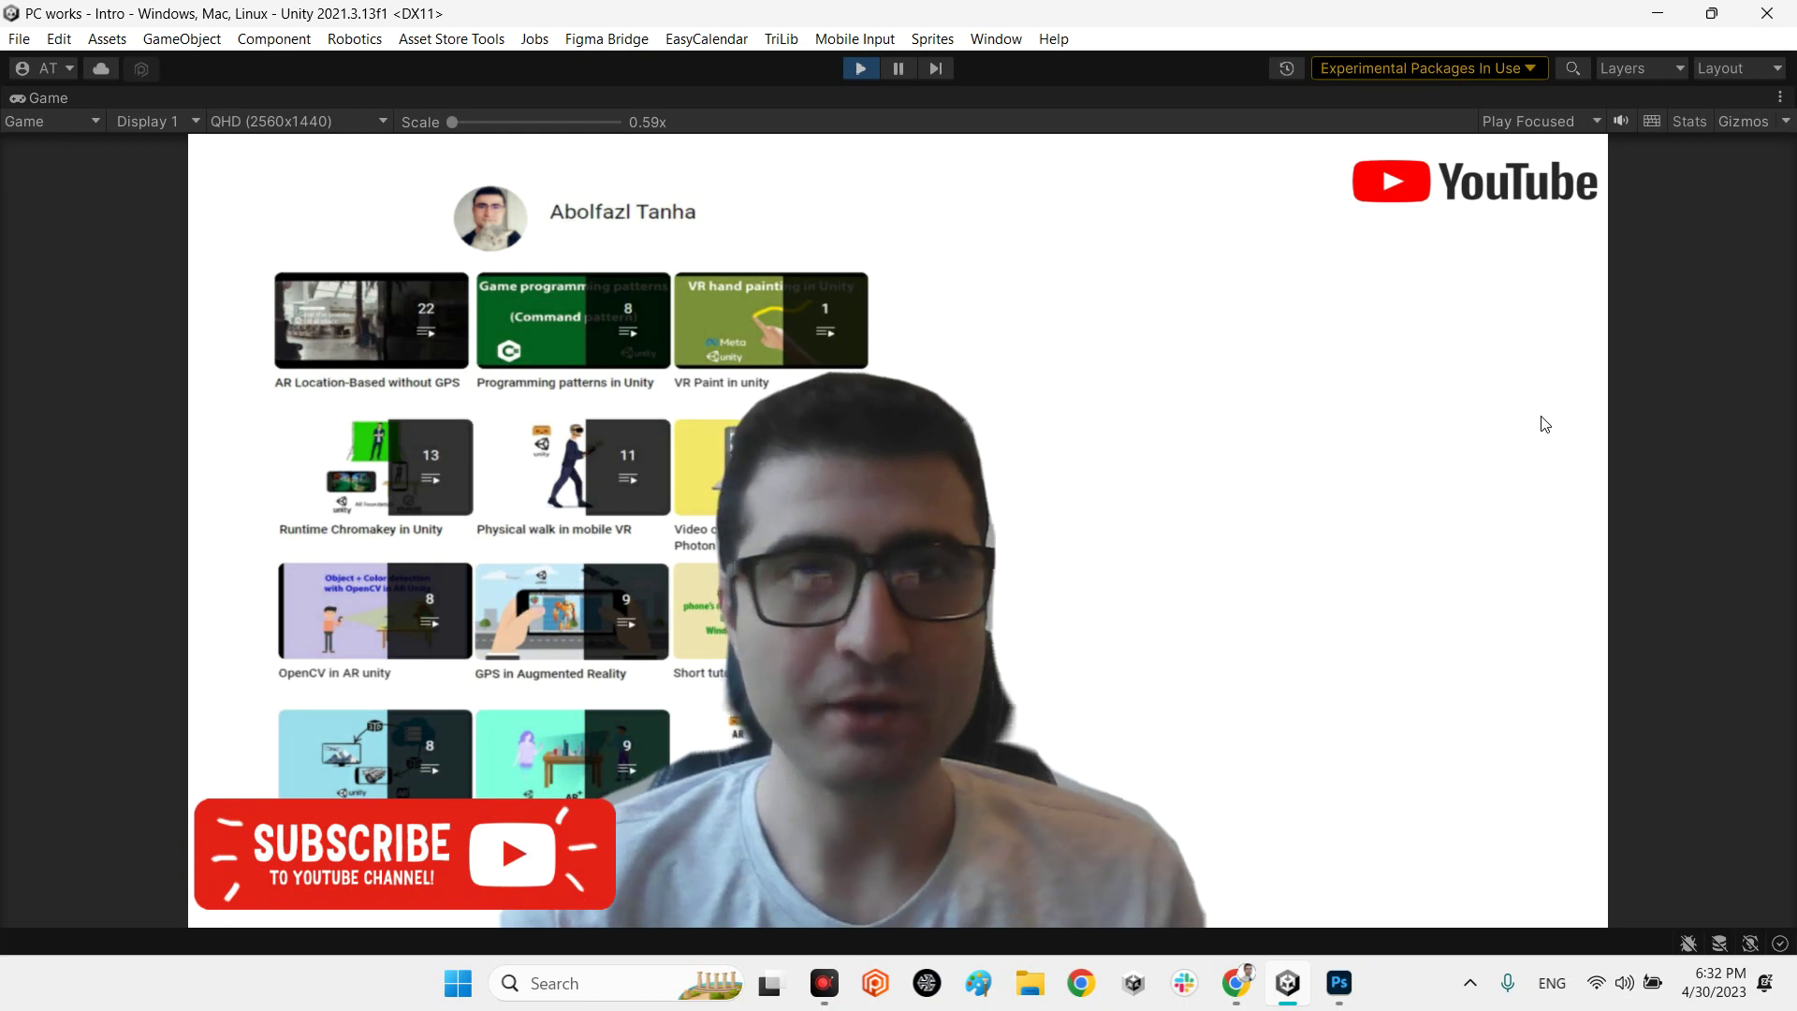
- Stop Play mode and restore the full editor layout
click(858, 67)
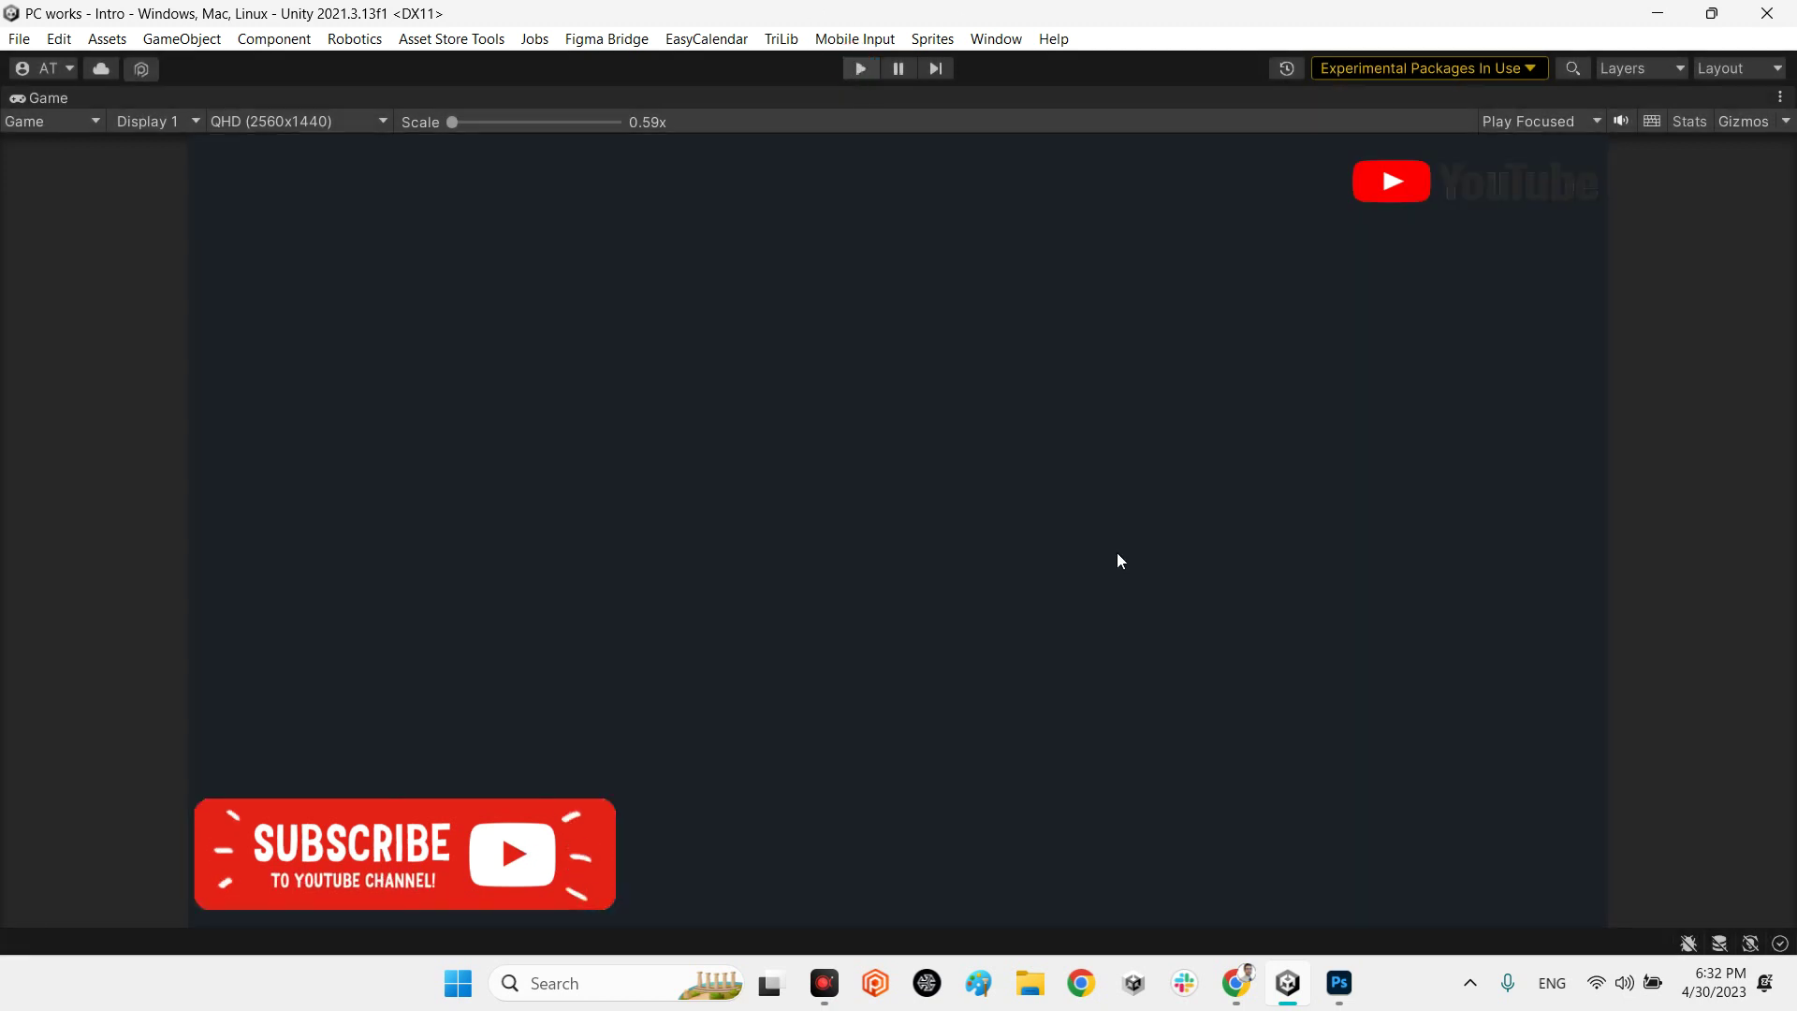
double_click(42, 96)
- Check the UnityPsdImporter repository's Code clone and download options, then return to Unity
click(1228, 999)
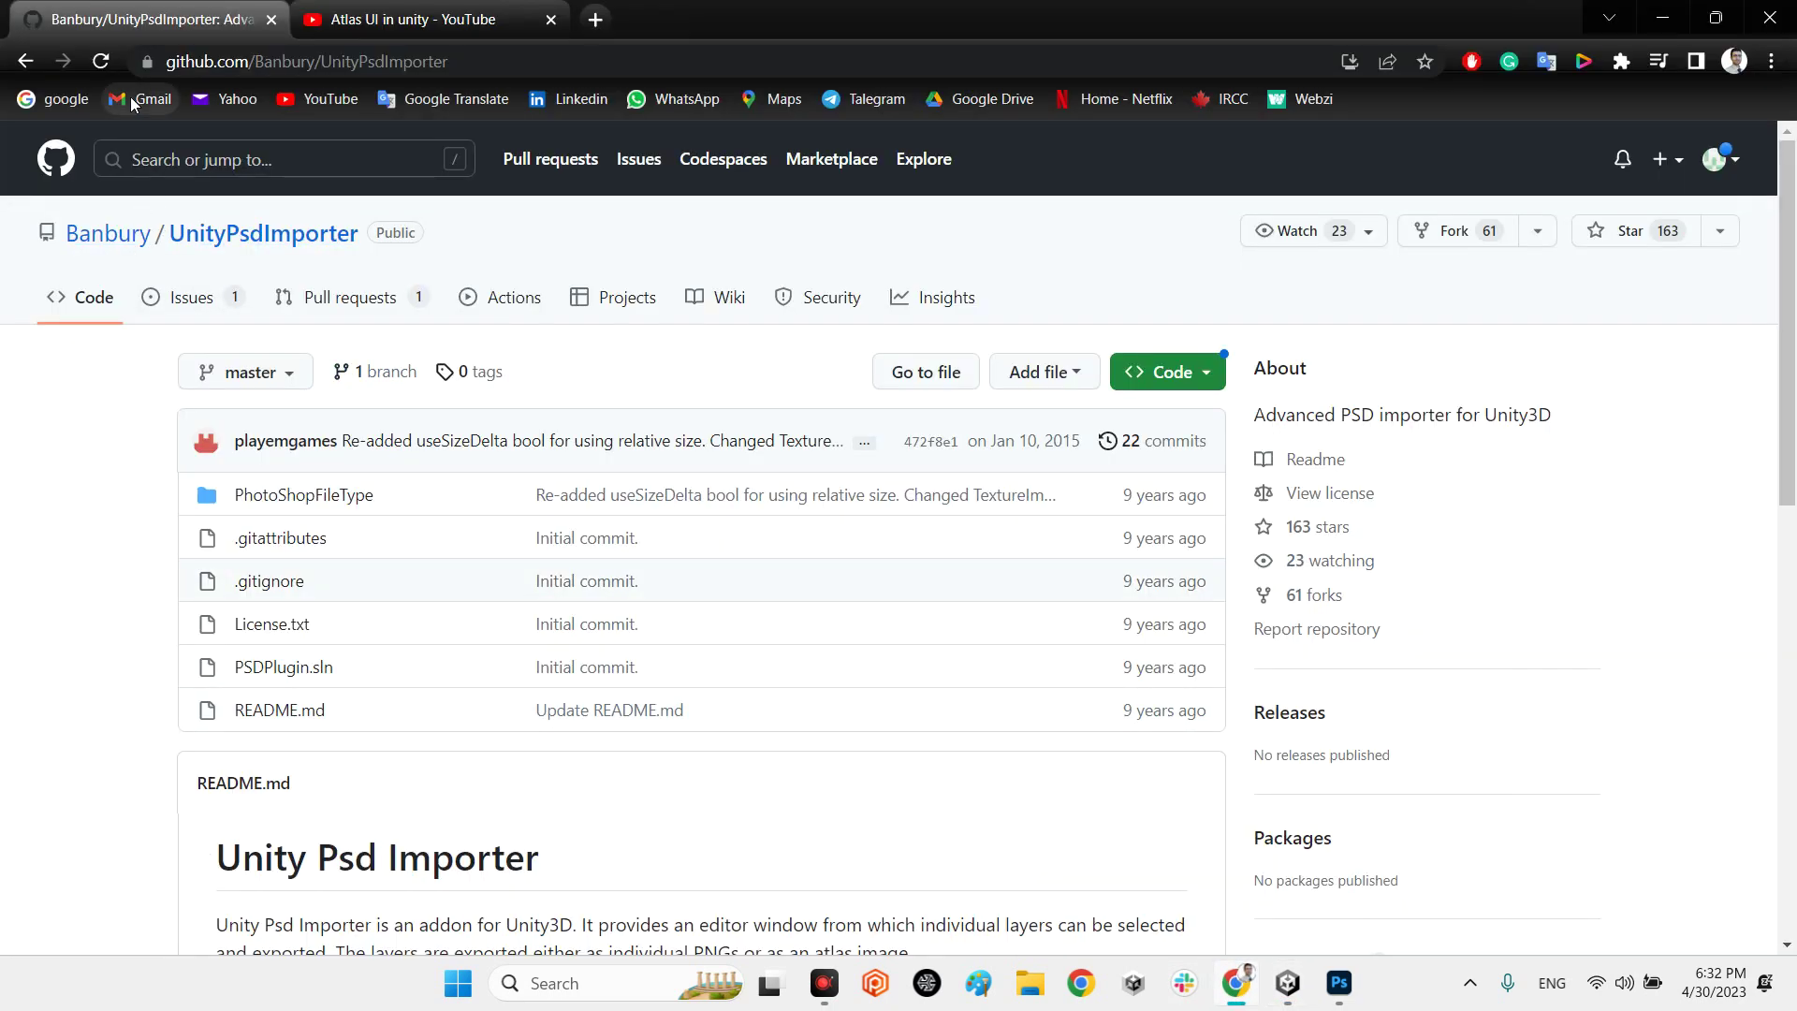
mouse_move(98, 245)
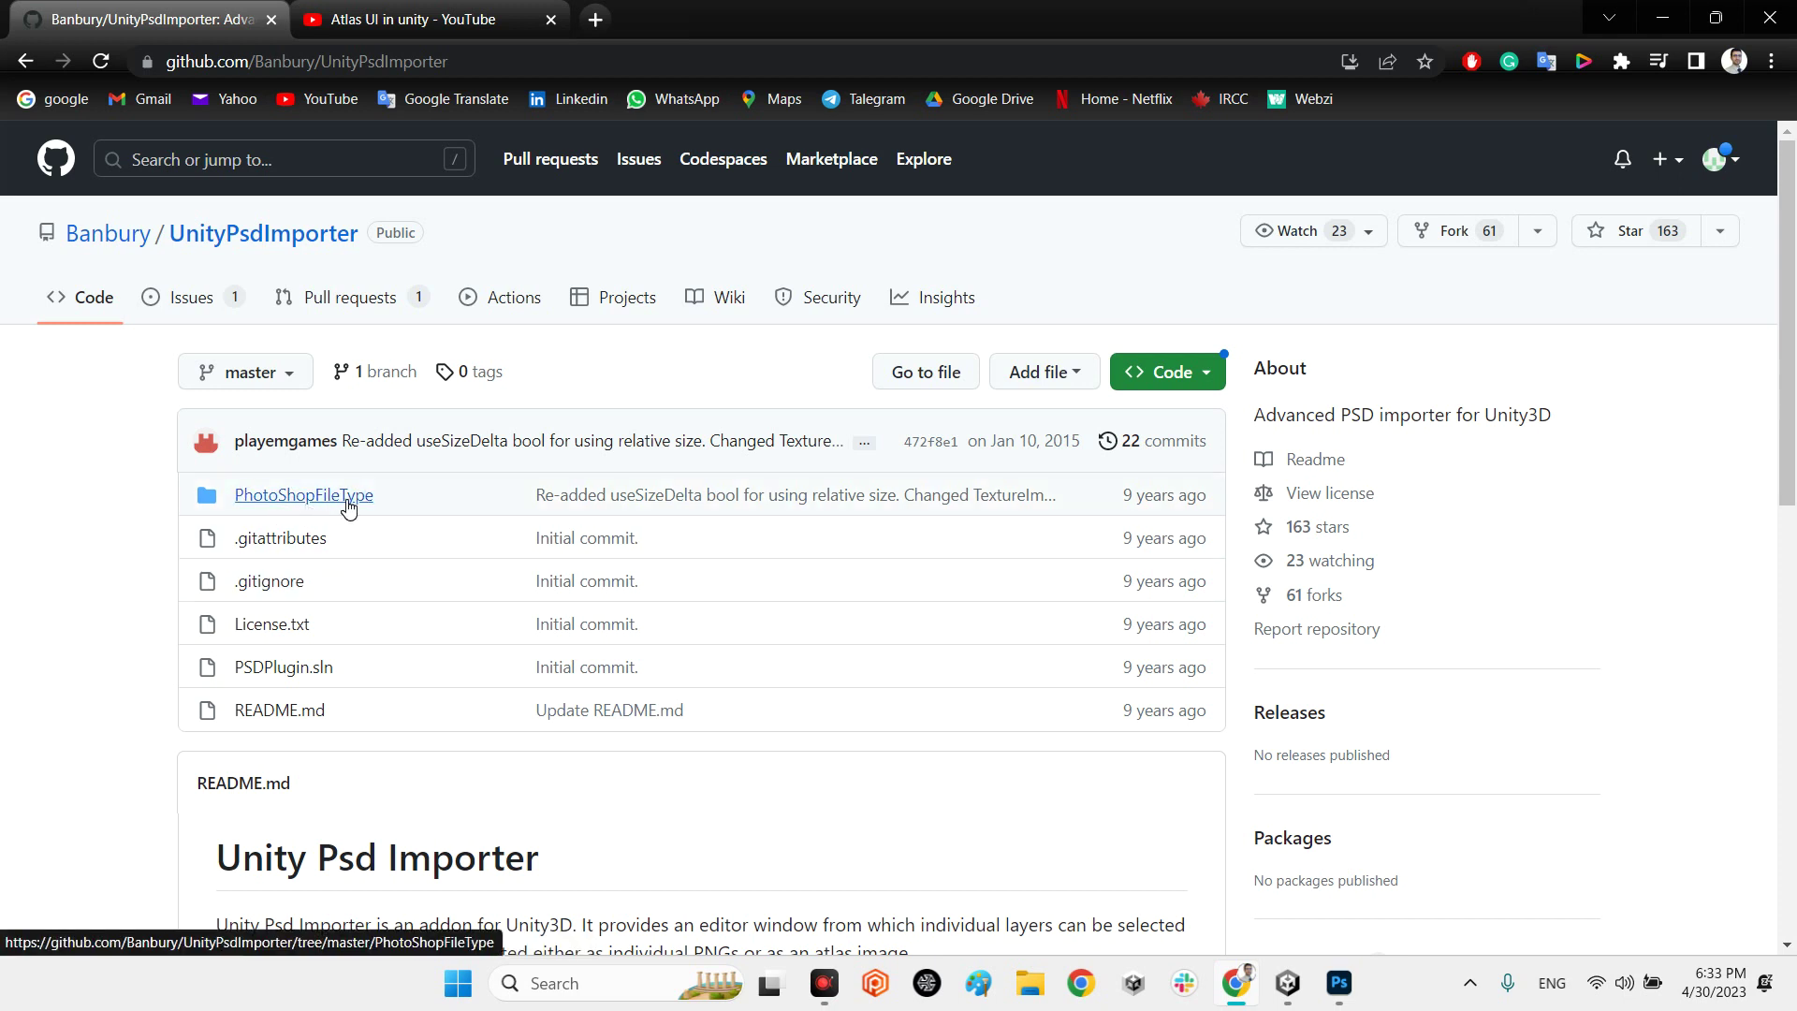
click(1186, 372)
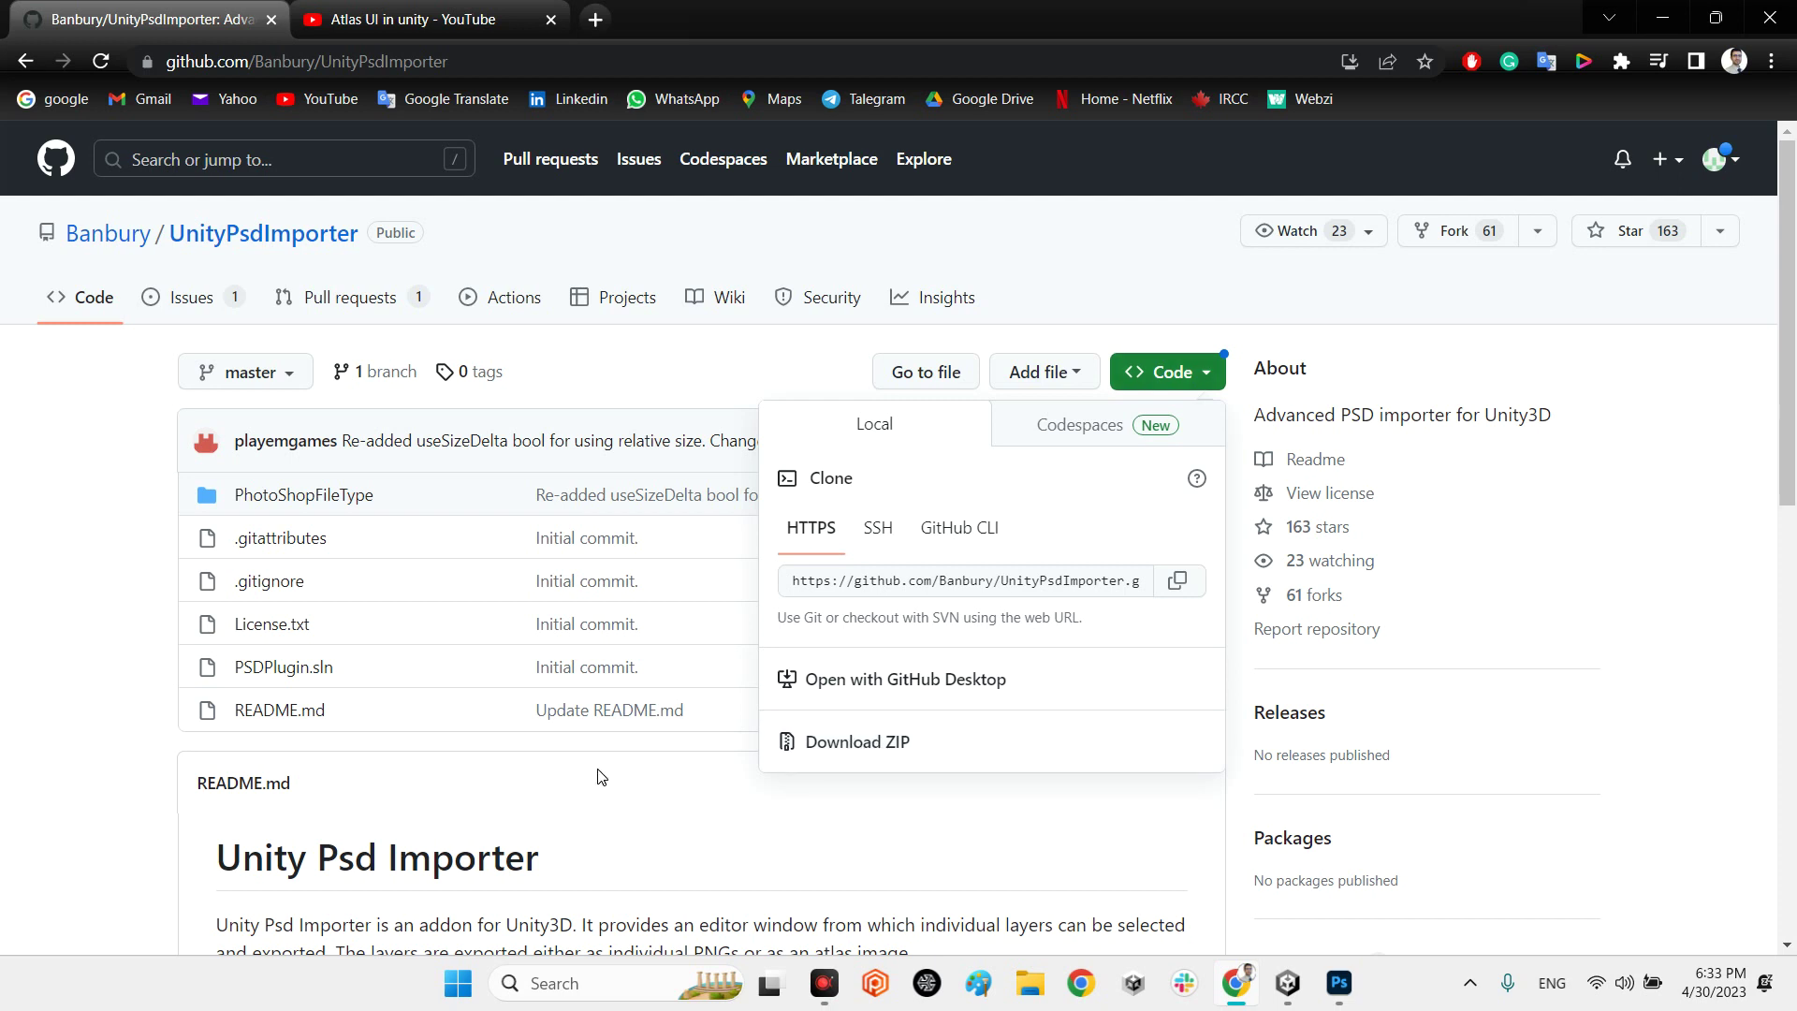
click(672, 776)
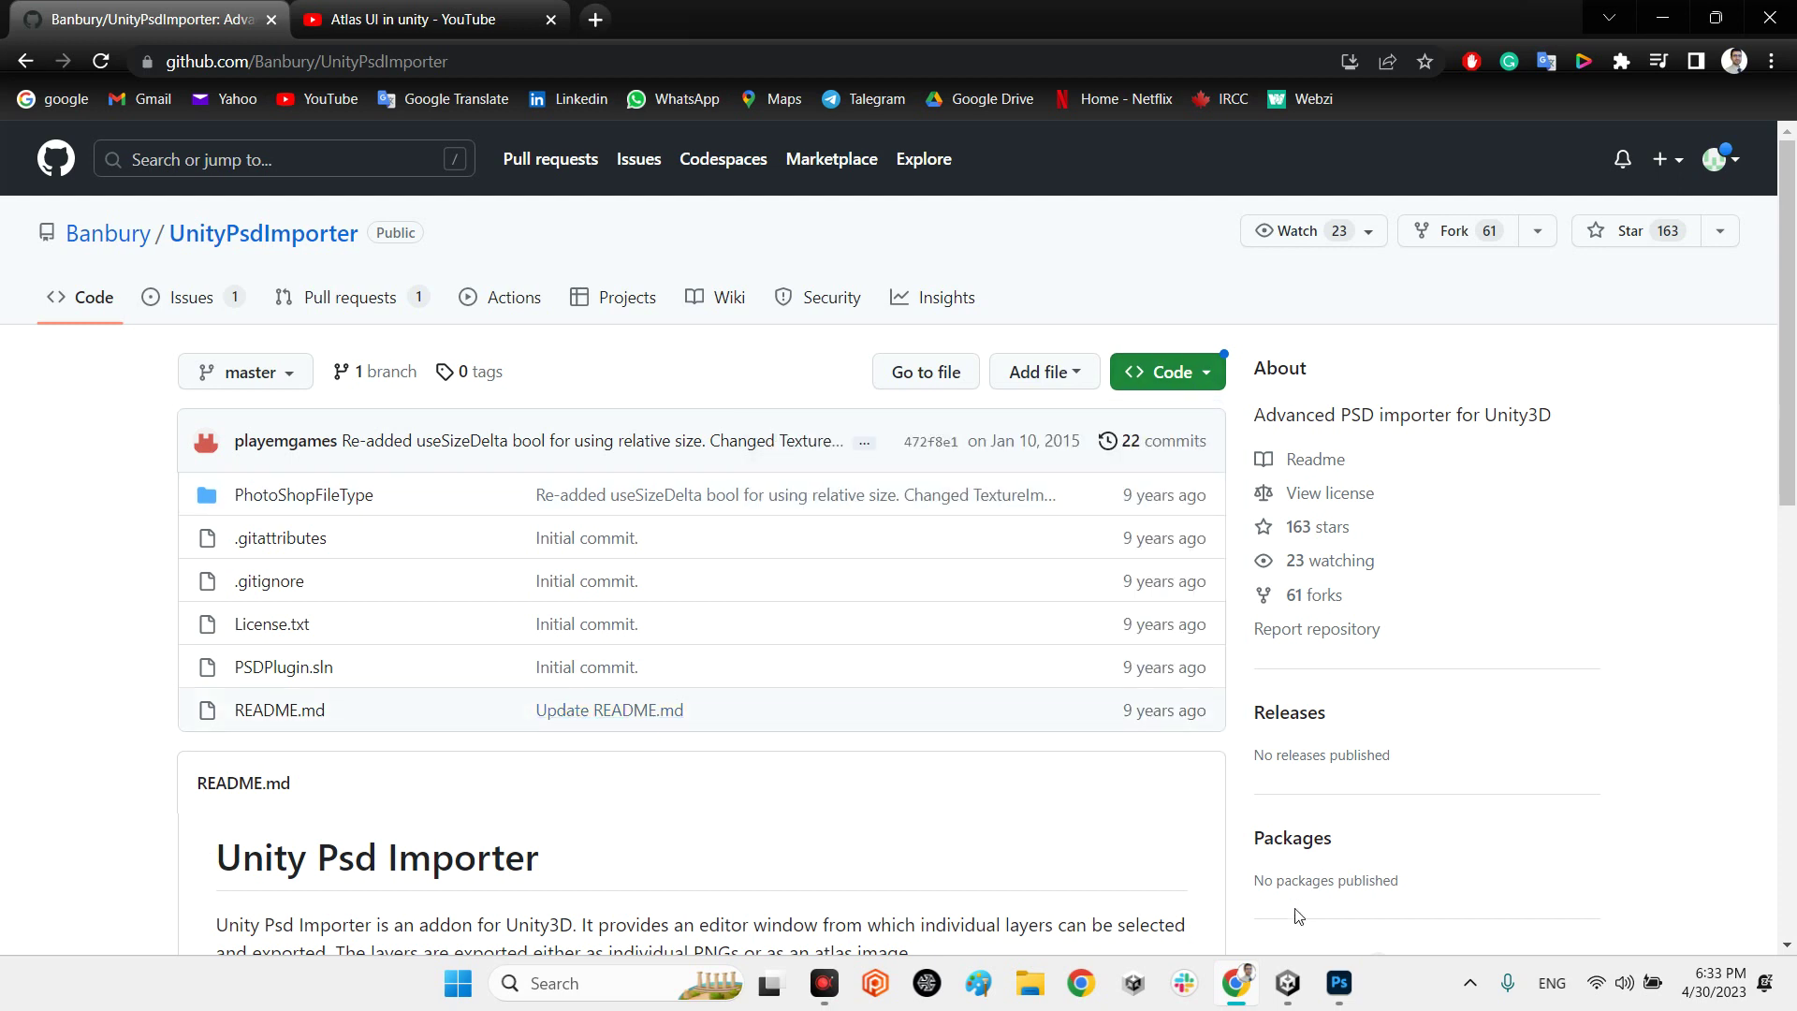
mouse_move(1288, 990)
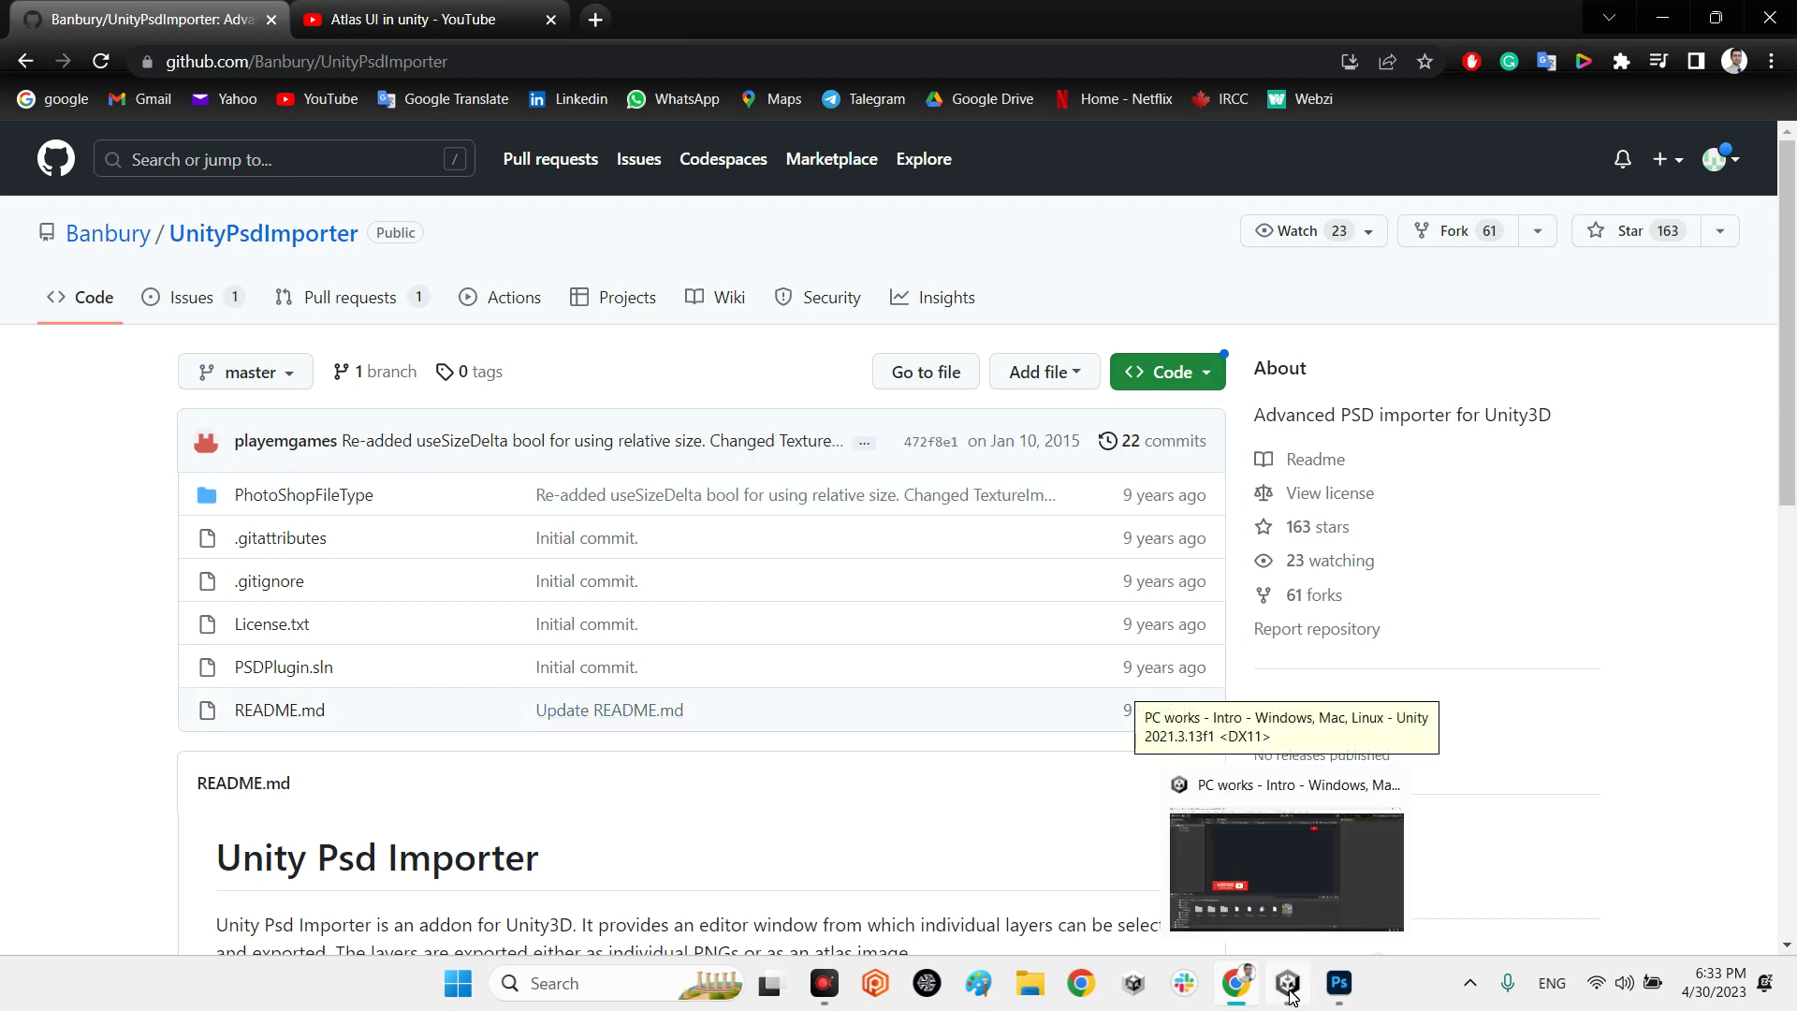
click(1288, 990)
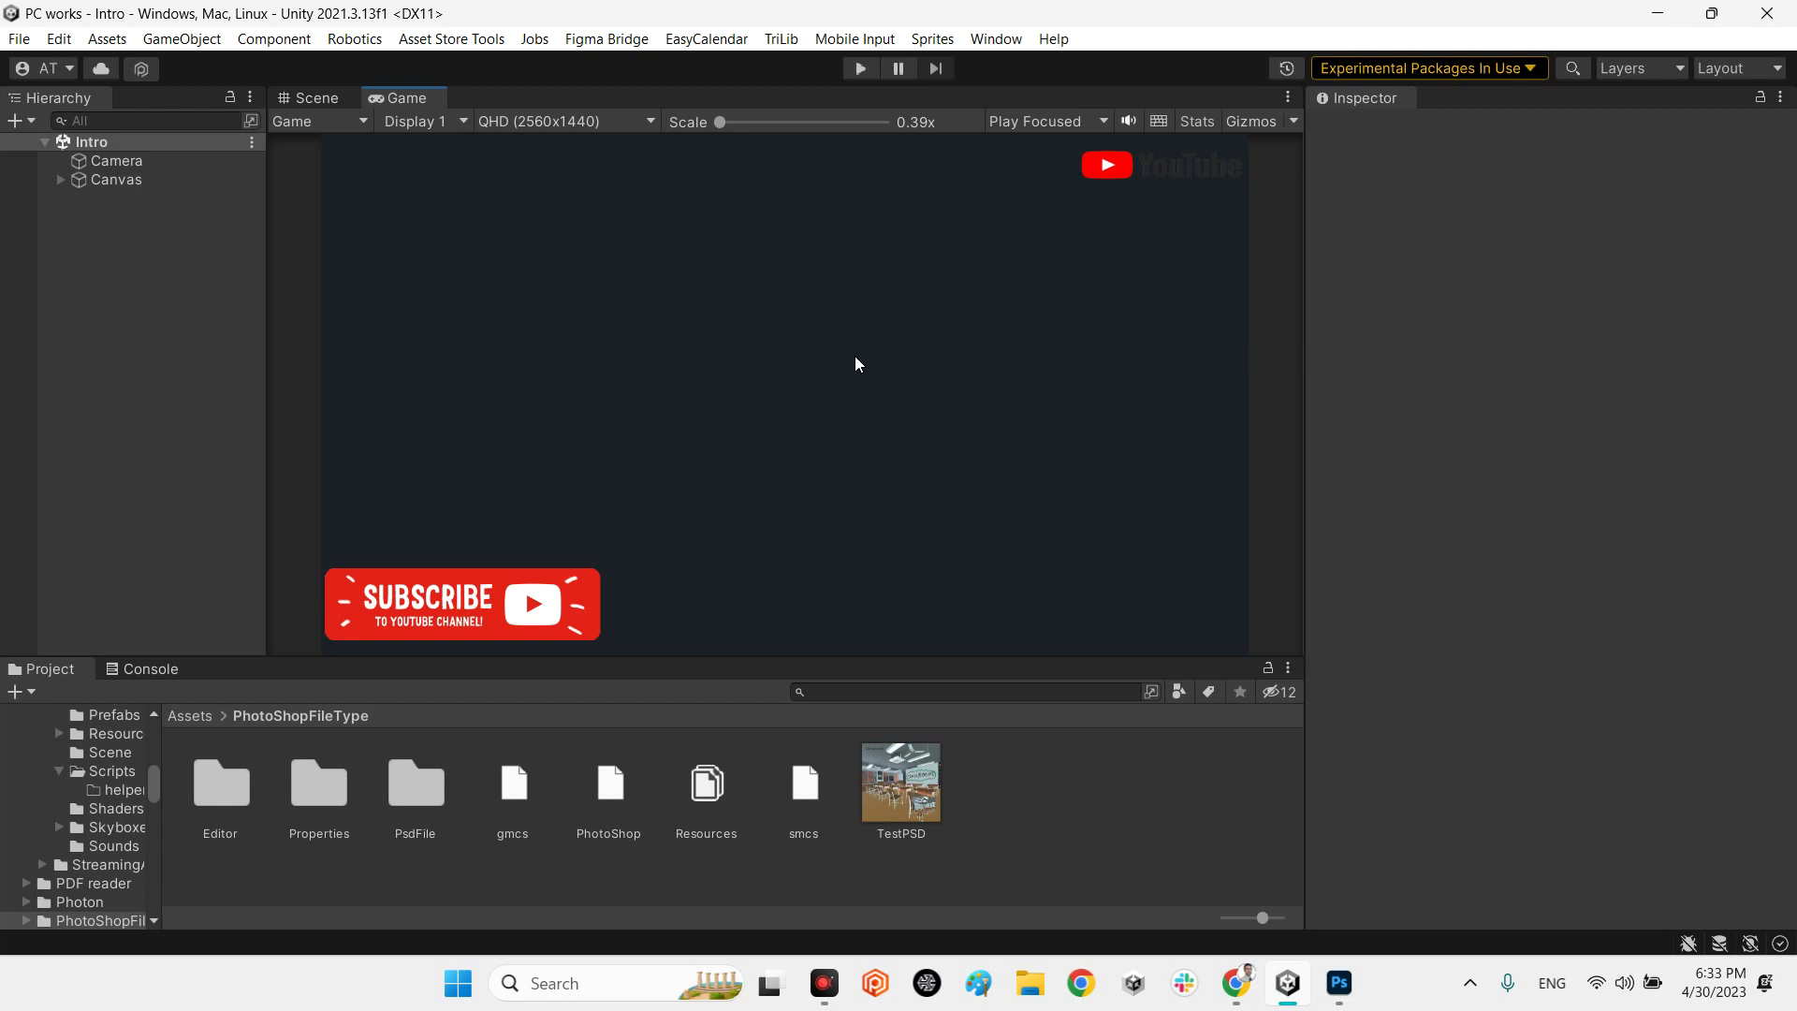
- Filter Package Manager by '2d' and confirm 2D SpriteShape 7.0.7 is installed
click(998, 40)
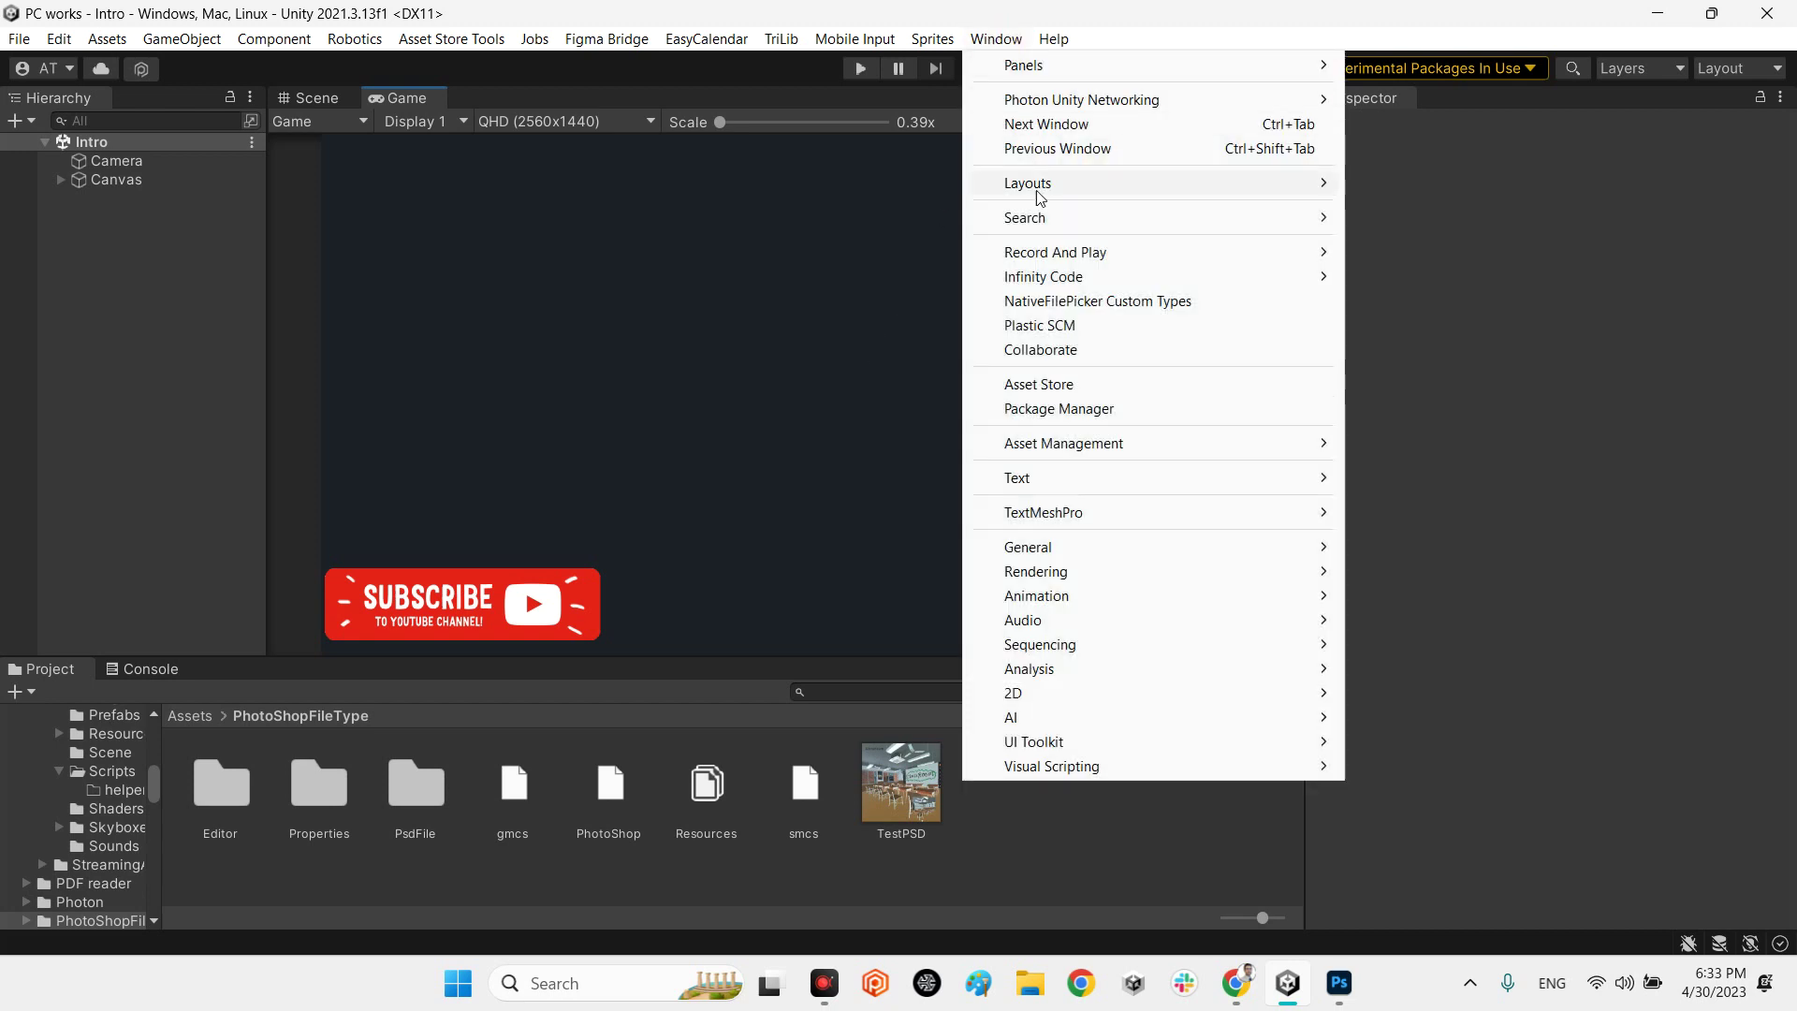
click(1033, 410)
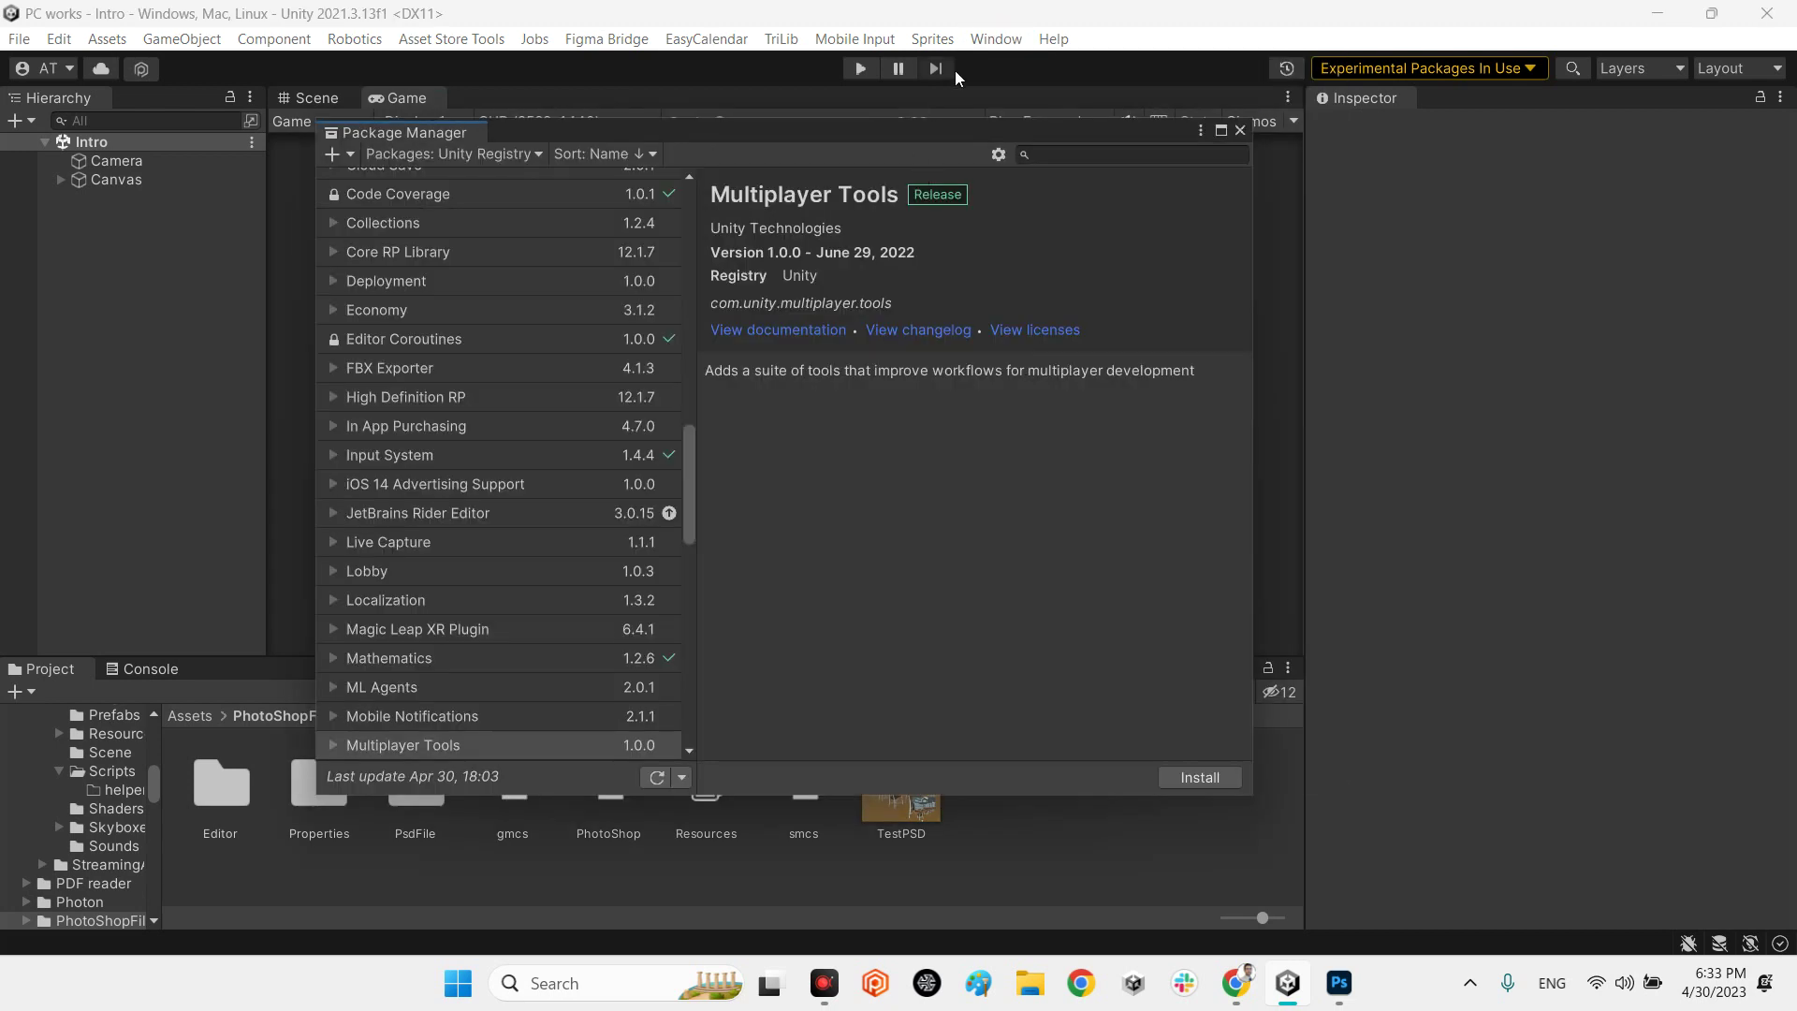
click(1128, 155)
text(2ds)
key(BackSpace)
click(386, 402)
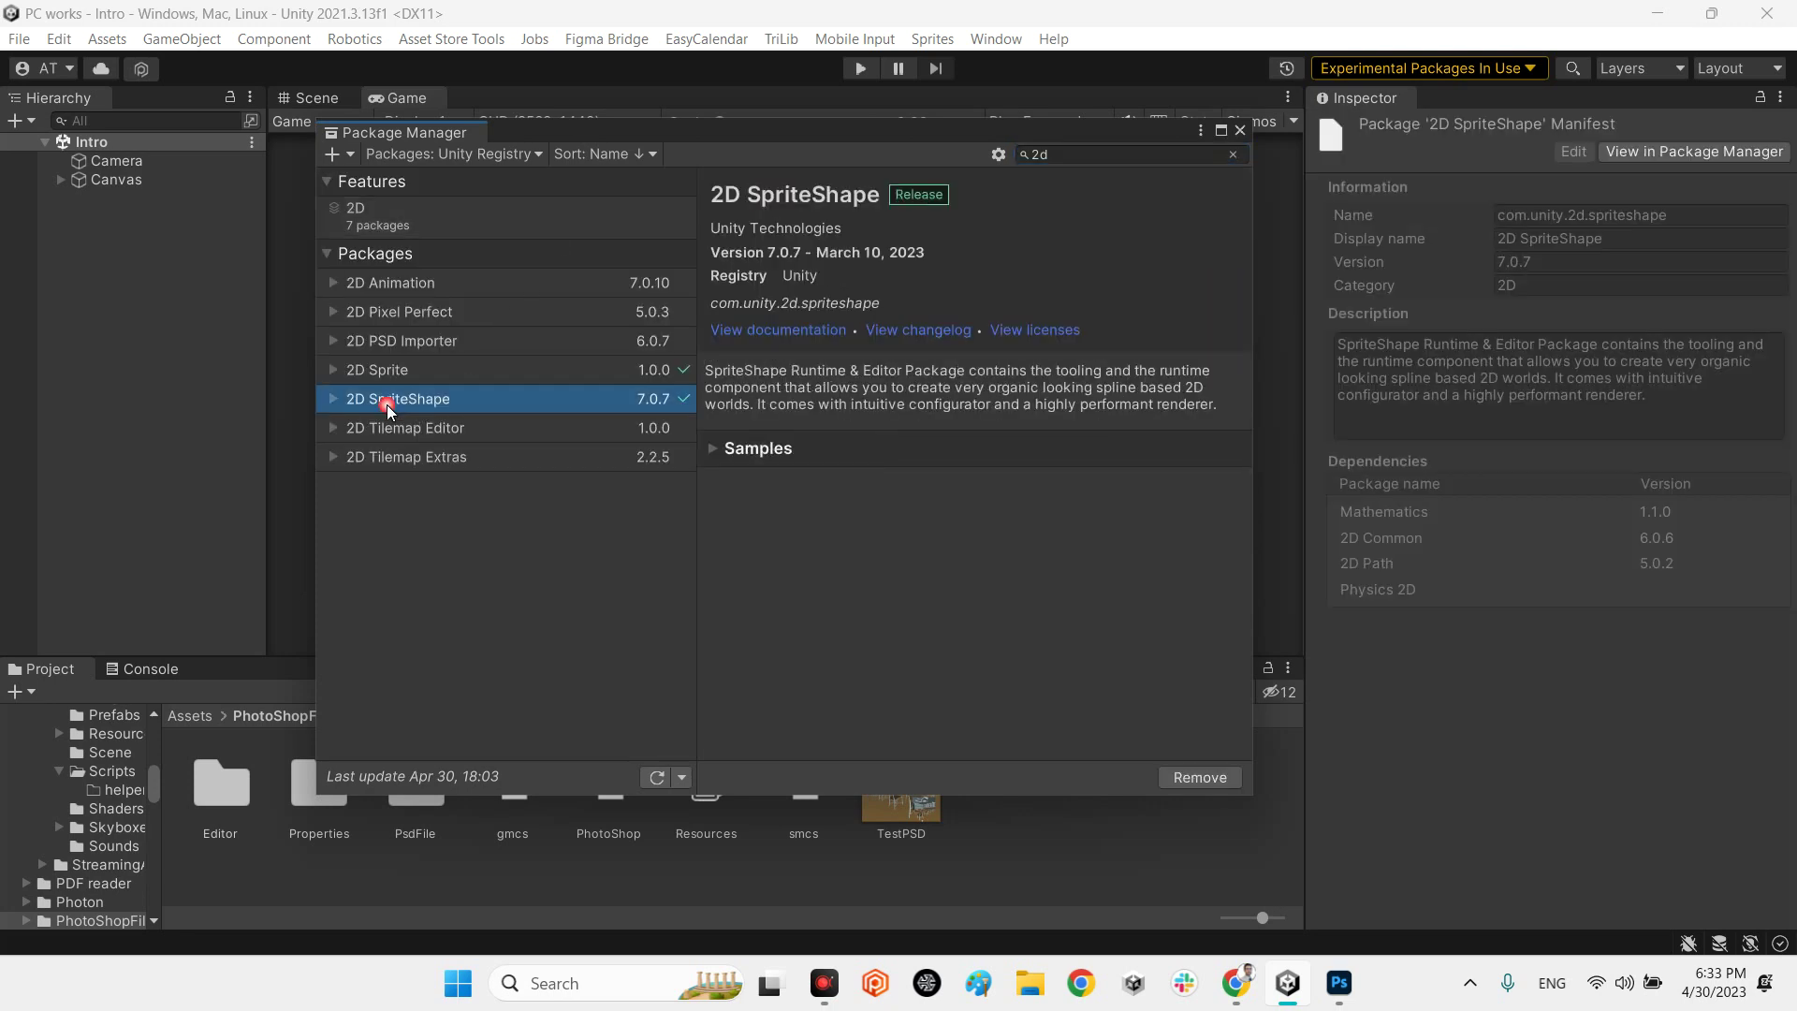
click(333, 402)
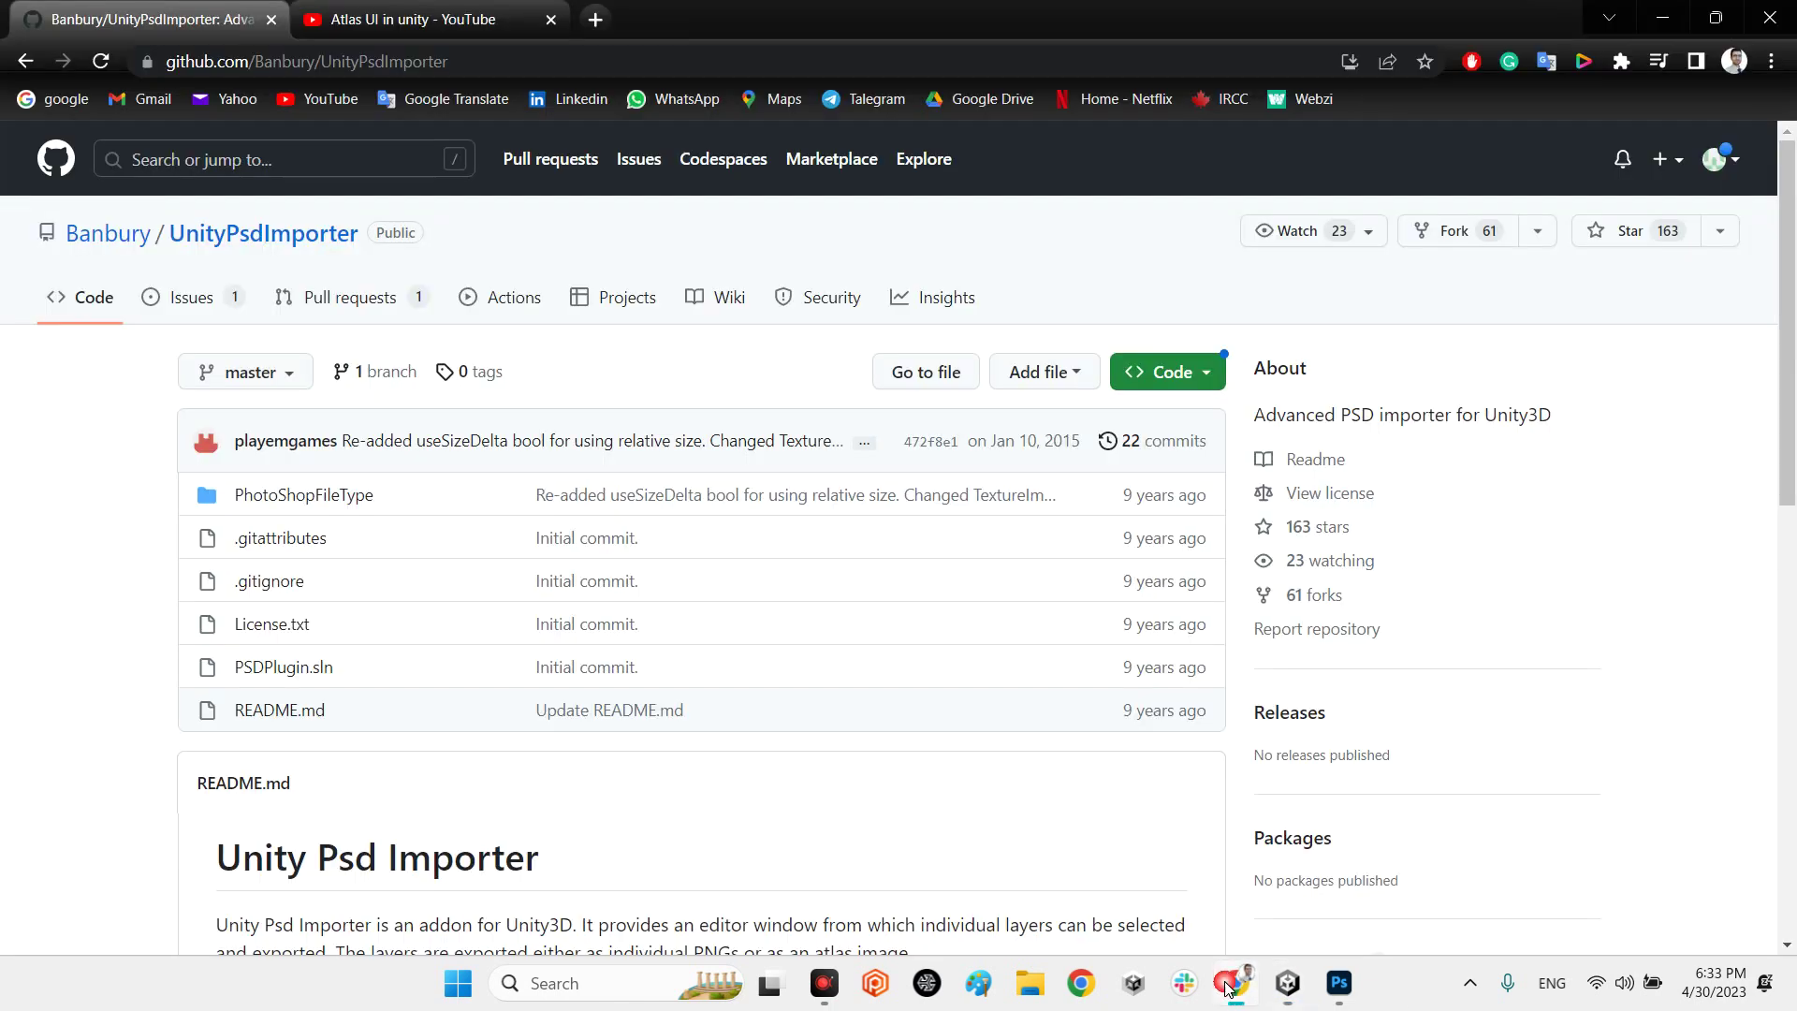
- Glance at the Atlas UI in unity video tab, then return to Unity's Package Manager
click(1235, 983)
click(390, 20)
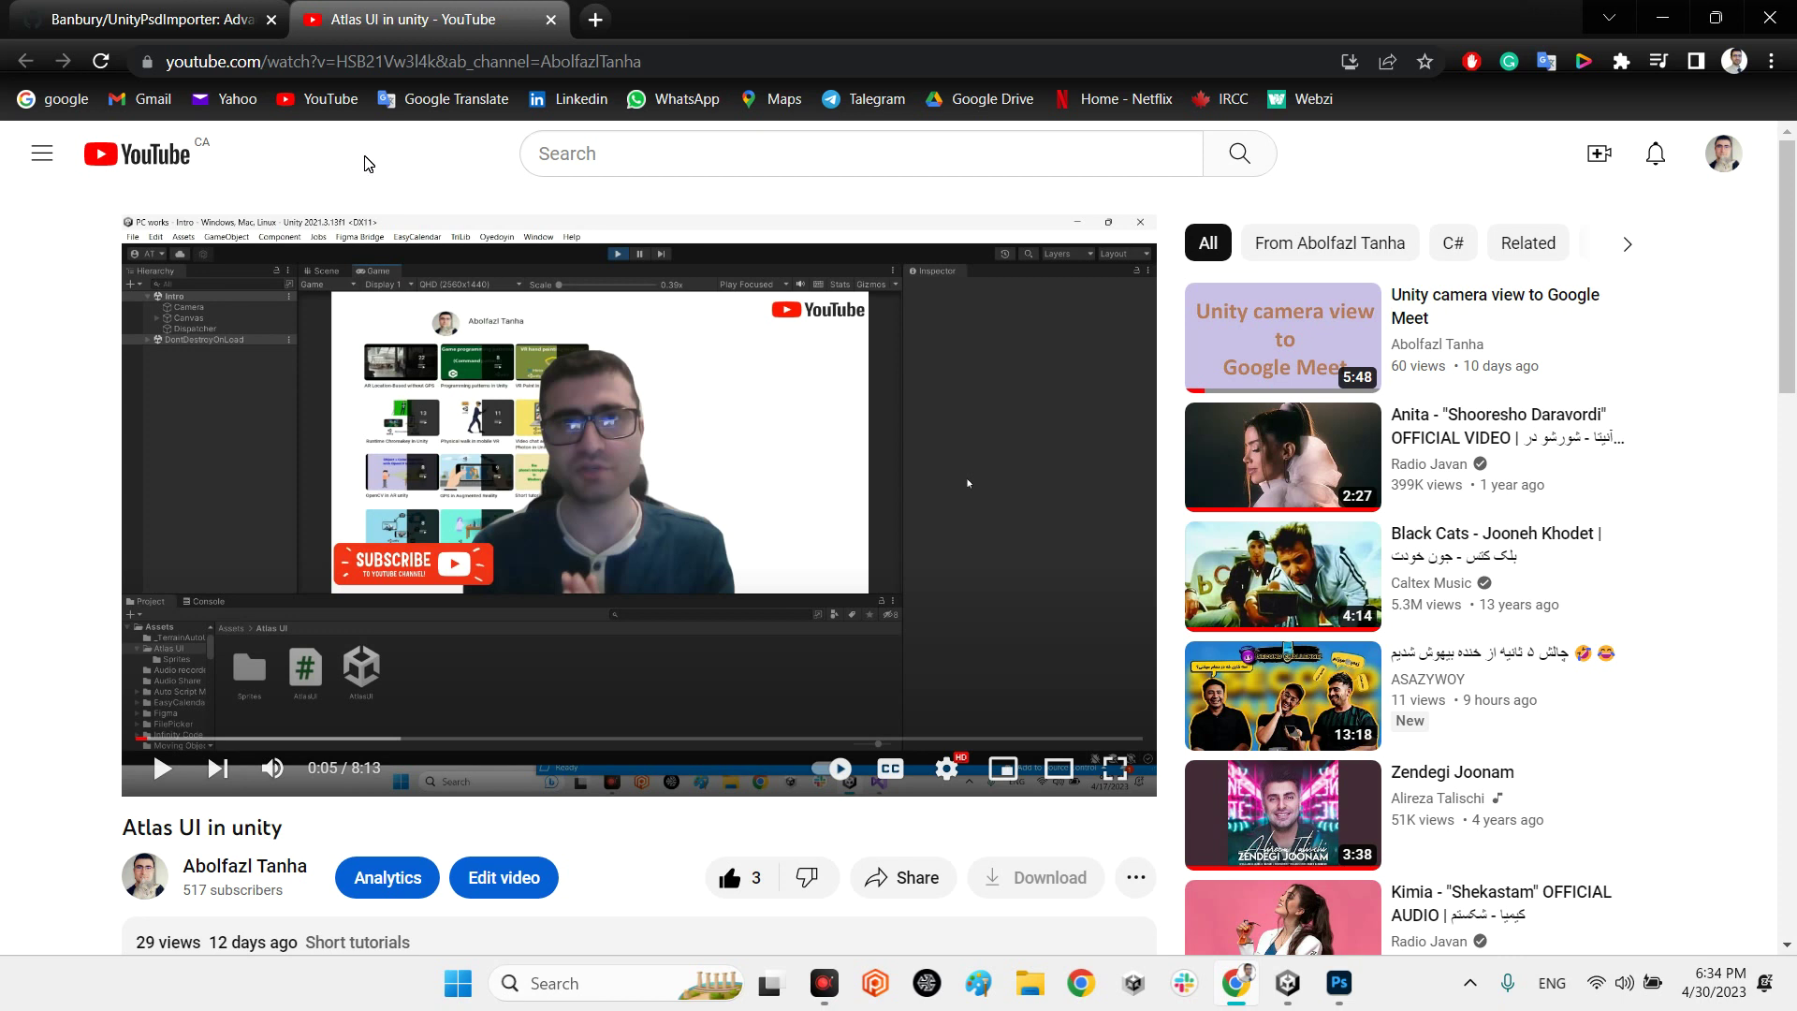
click(152, 19)
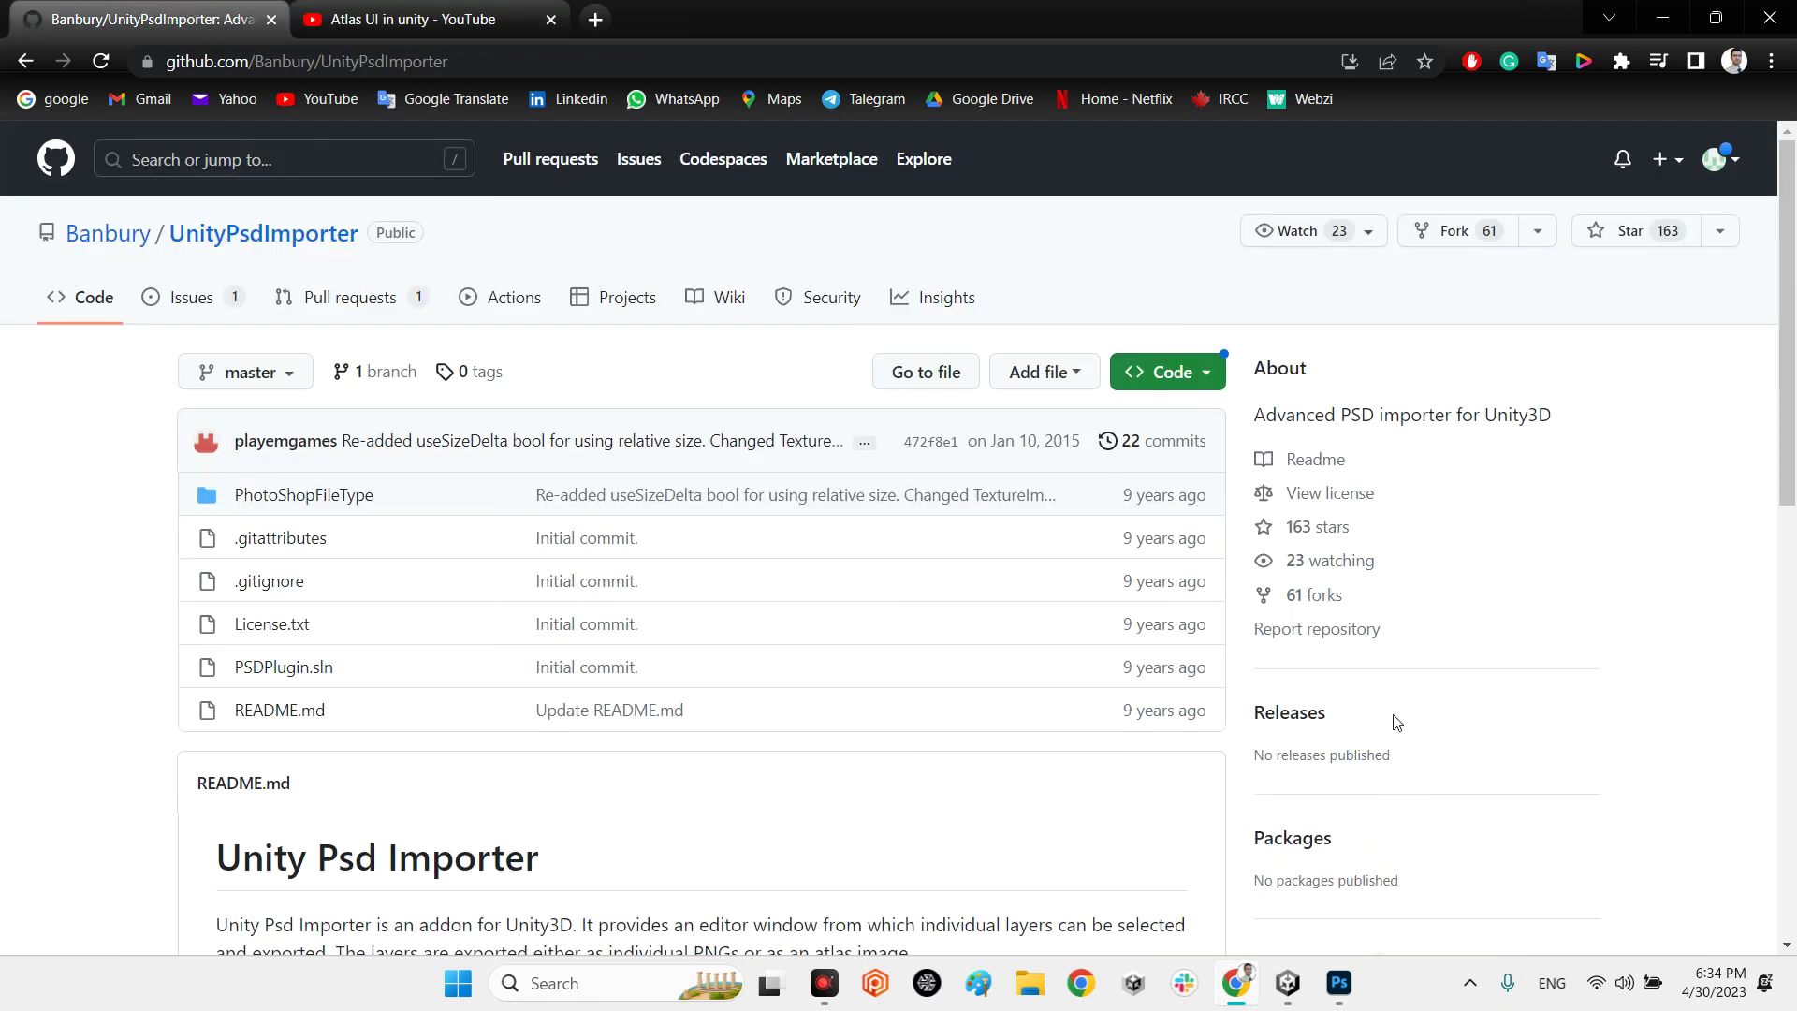
click(1284, 987)
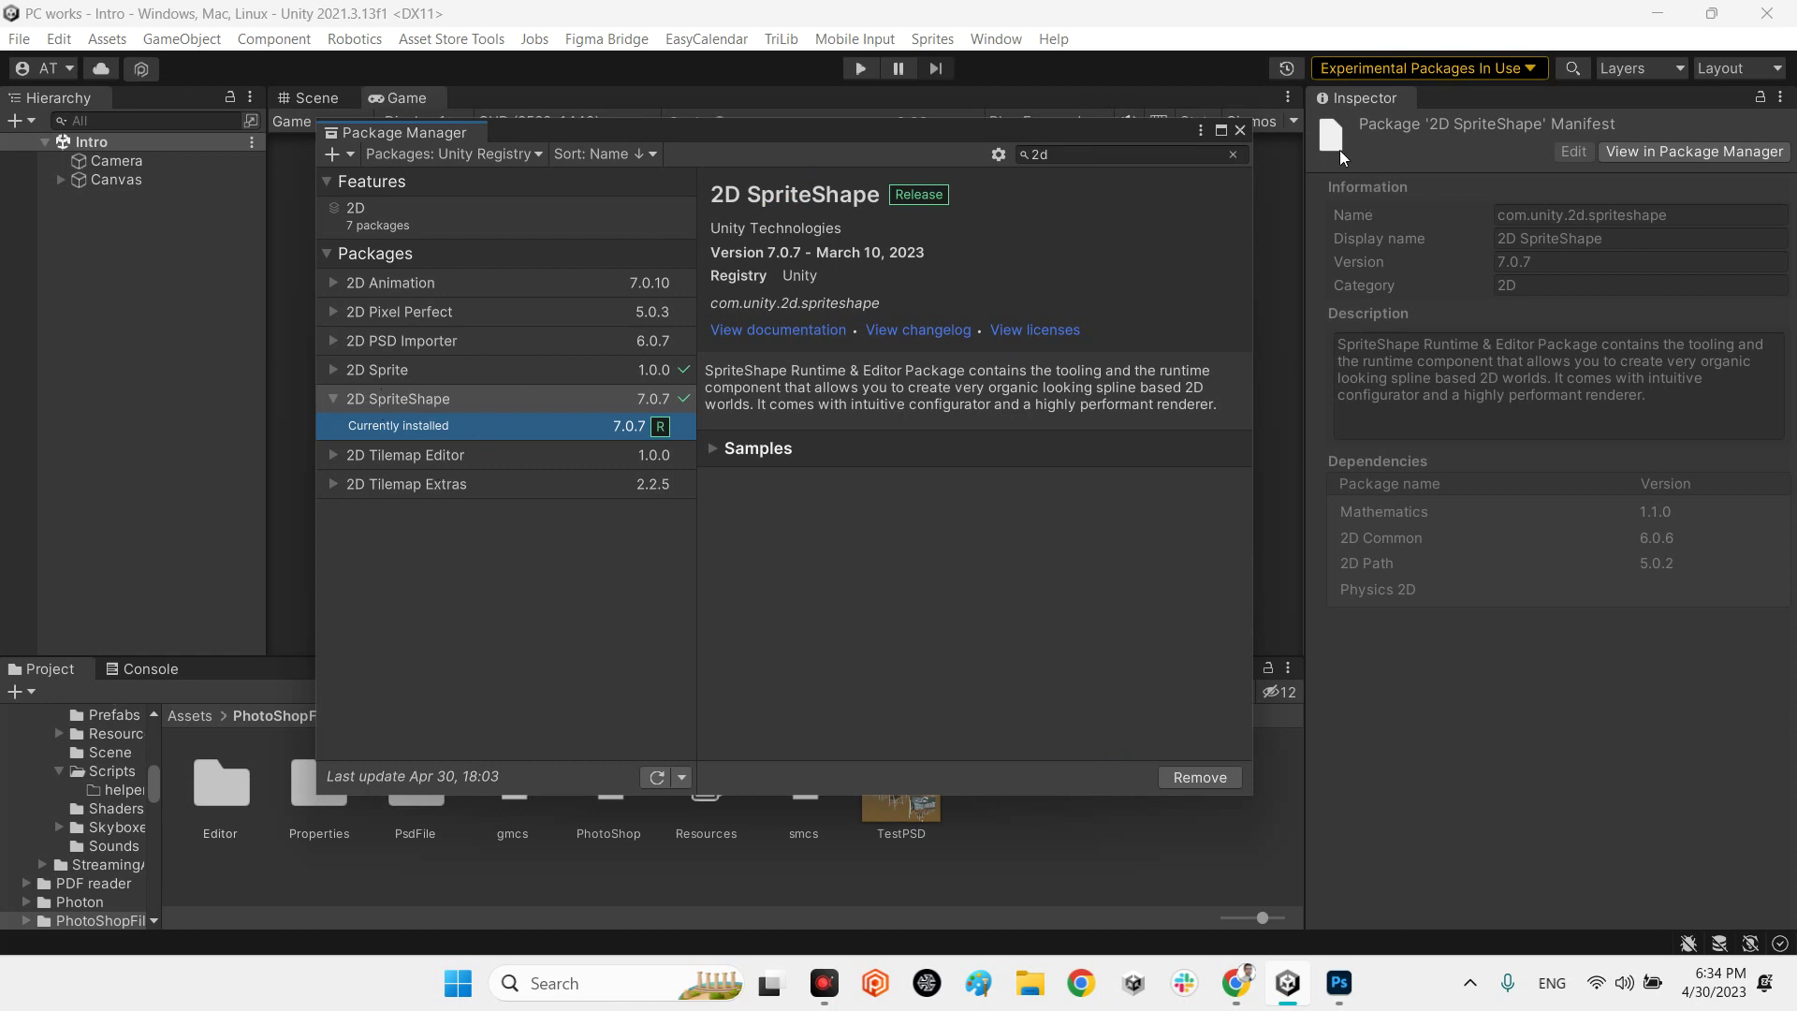
- Close Package Manager and review the Player page's Other Settings, where Allow 'unsafe' Code is enabled
click(1241, 130)
click(59, 38)
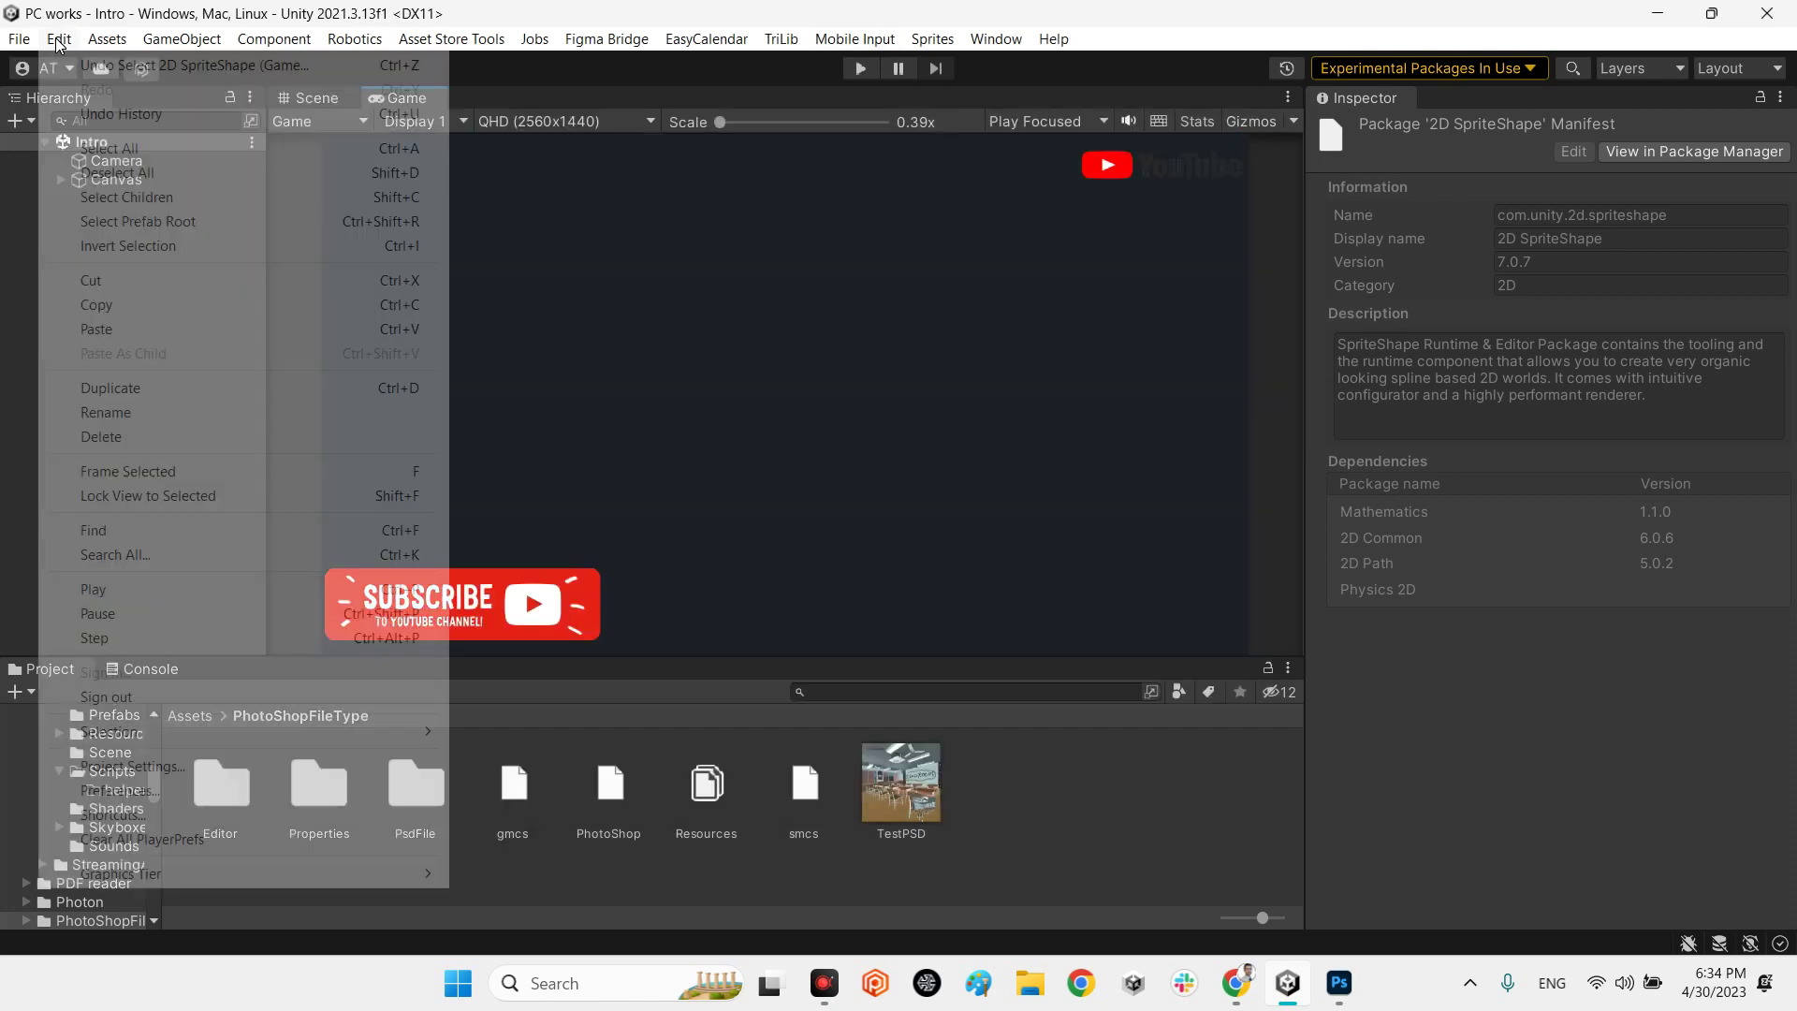
click(140, 769)
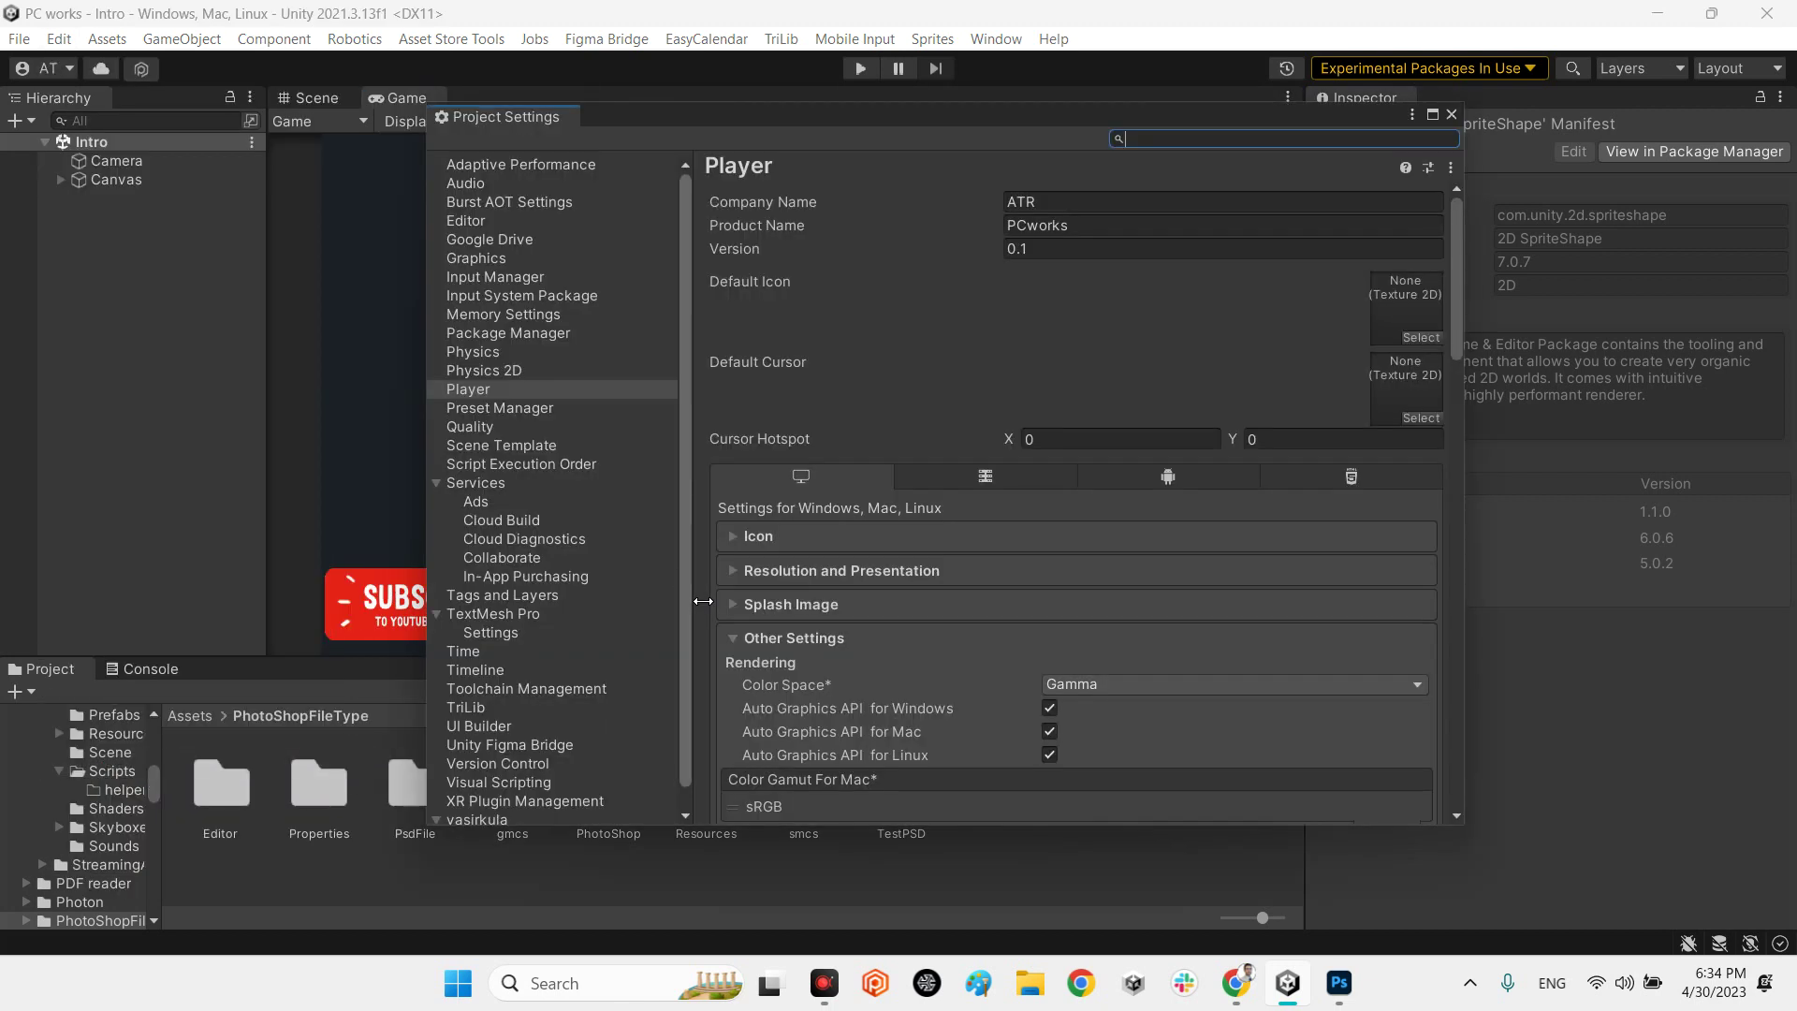
click(467, 391)
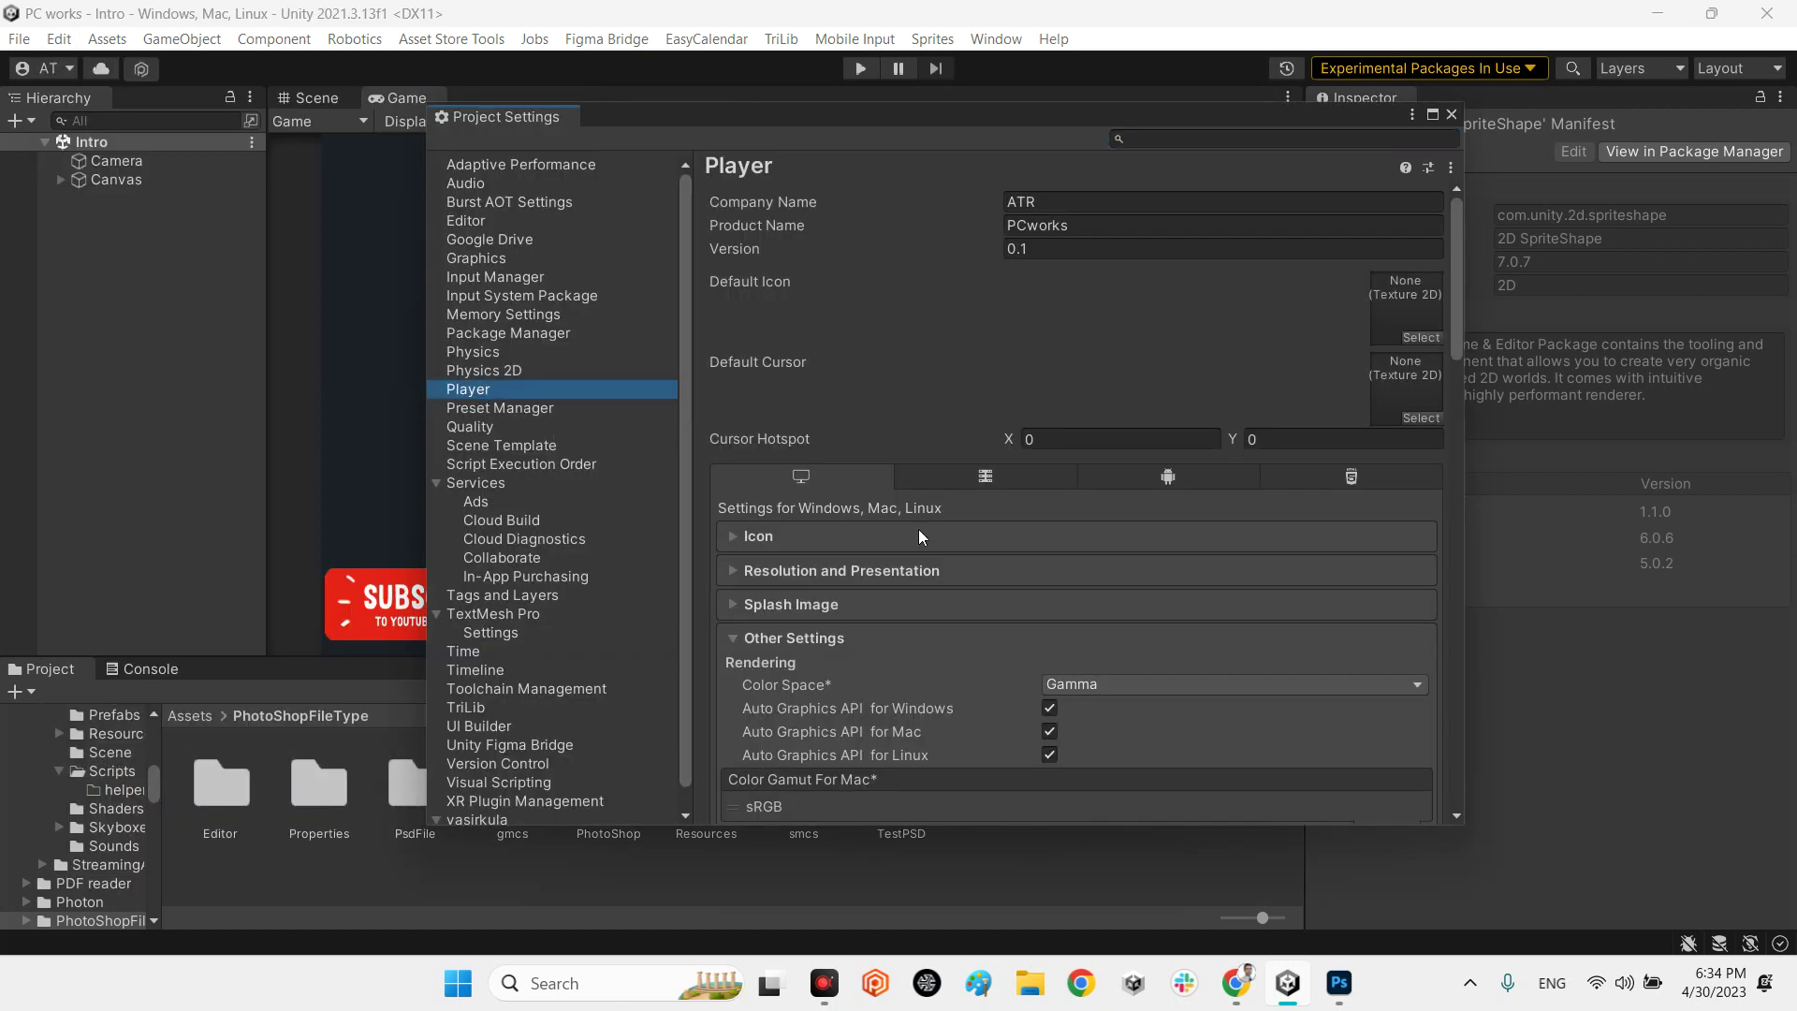
scroll(1177, 659, down, 3)
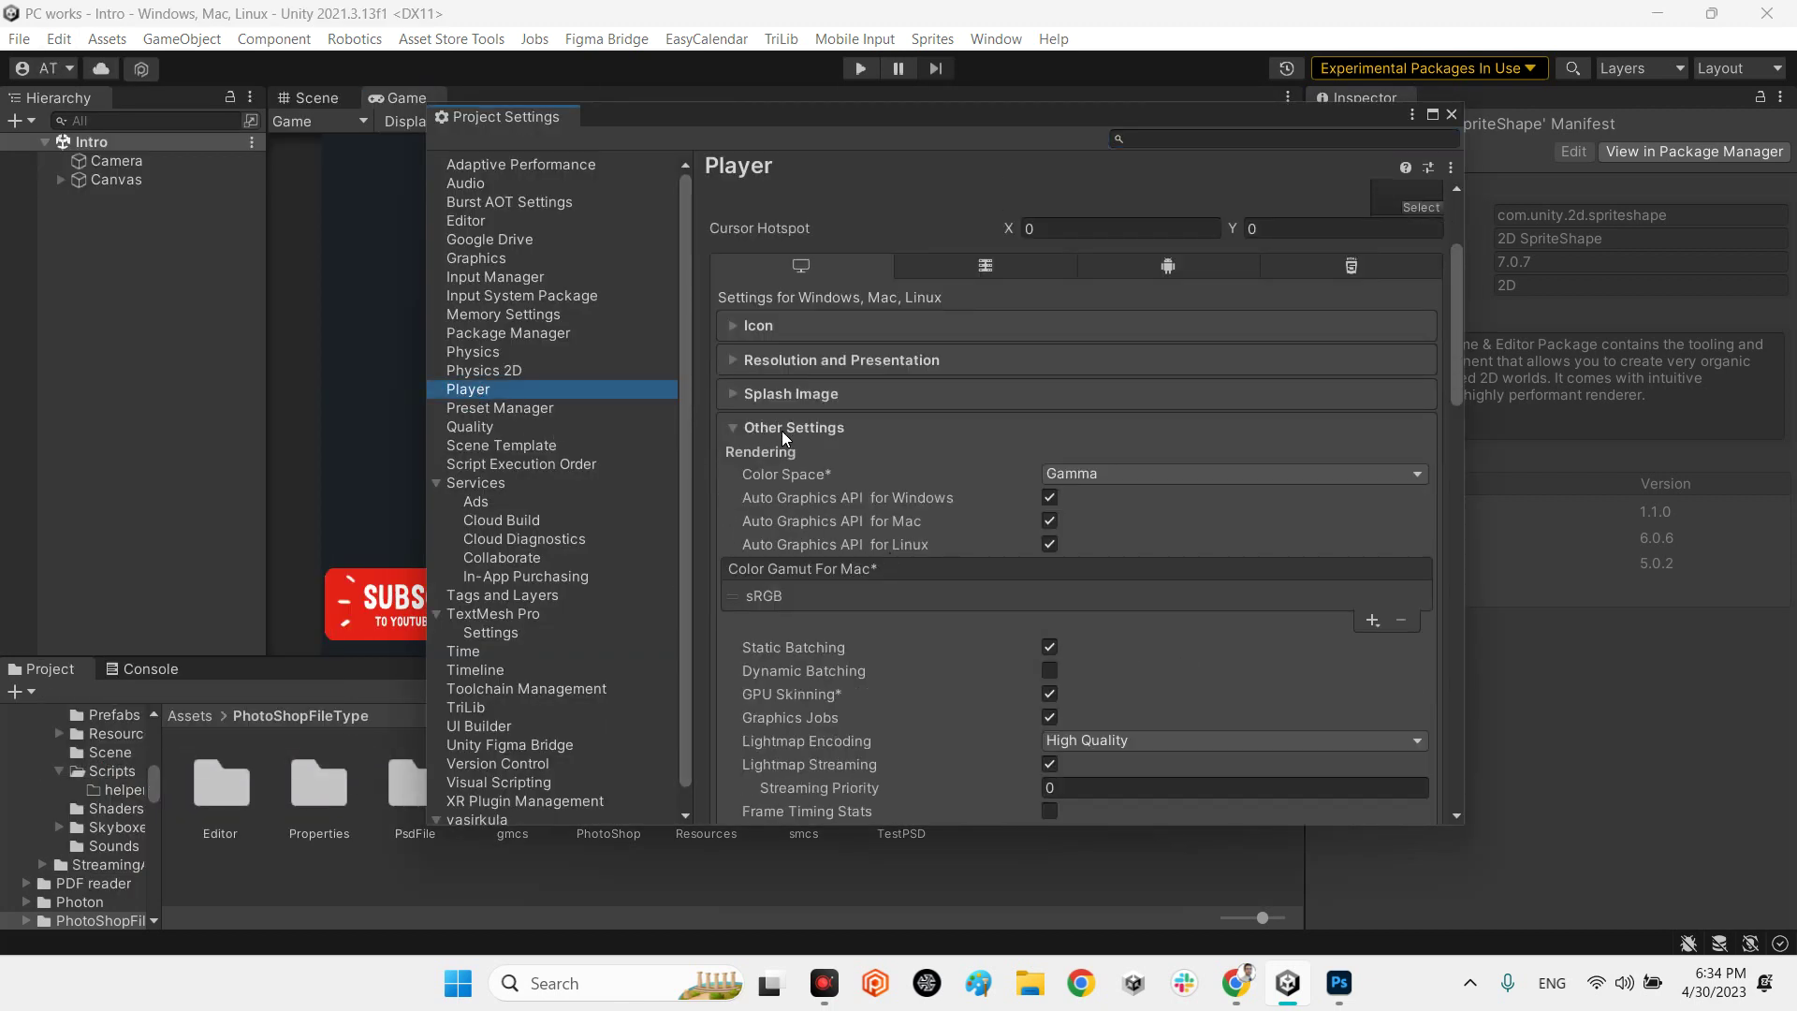
scroll(908, 433, down, 14)
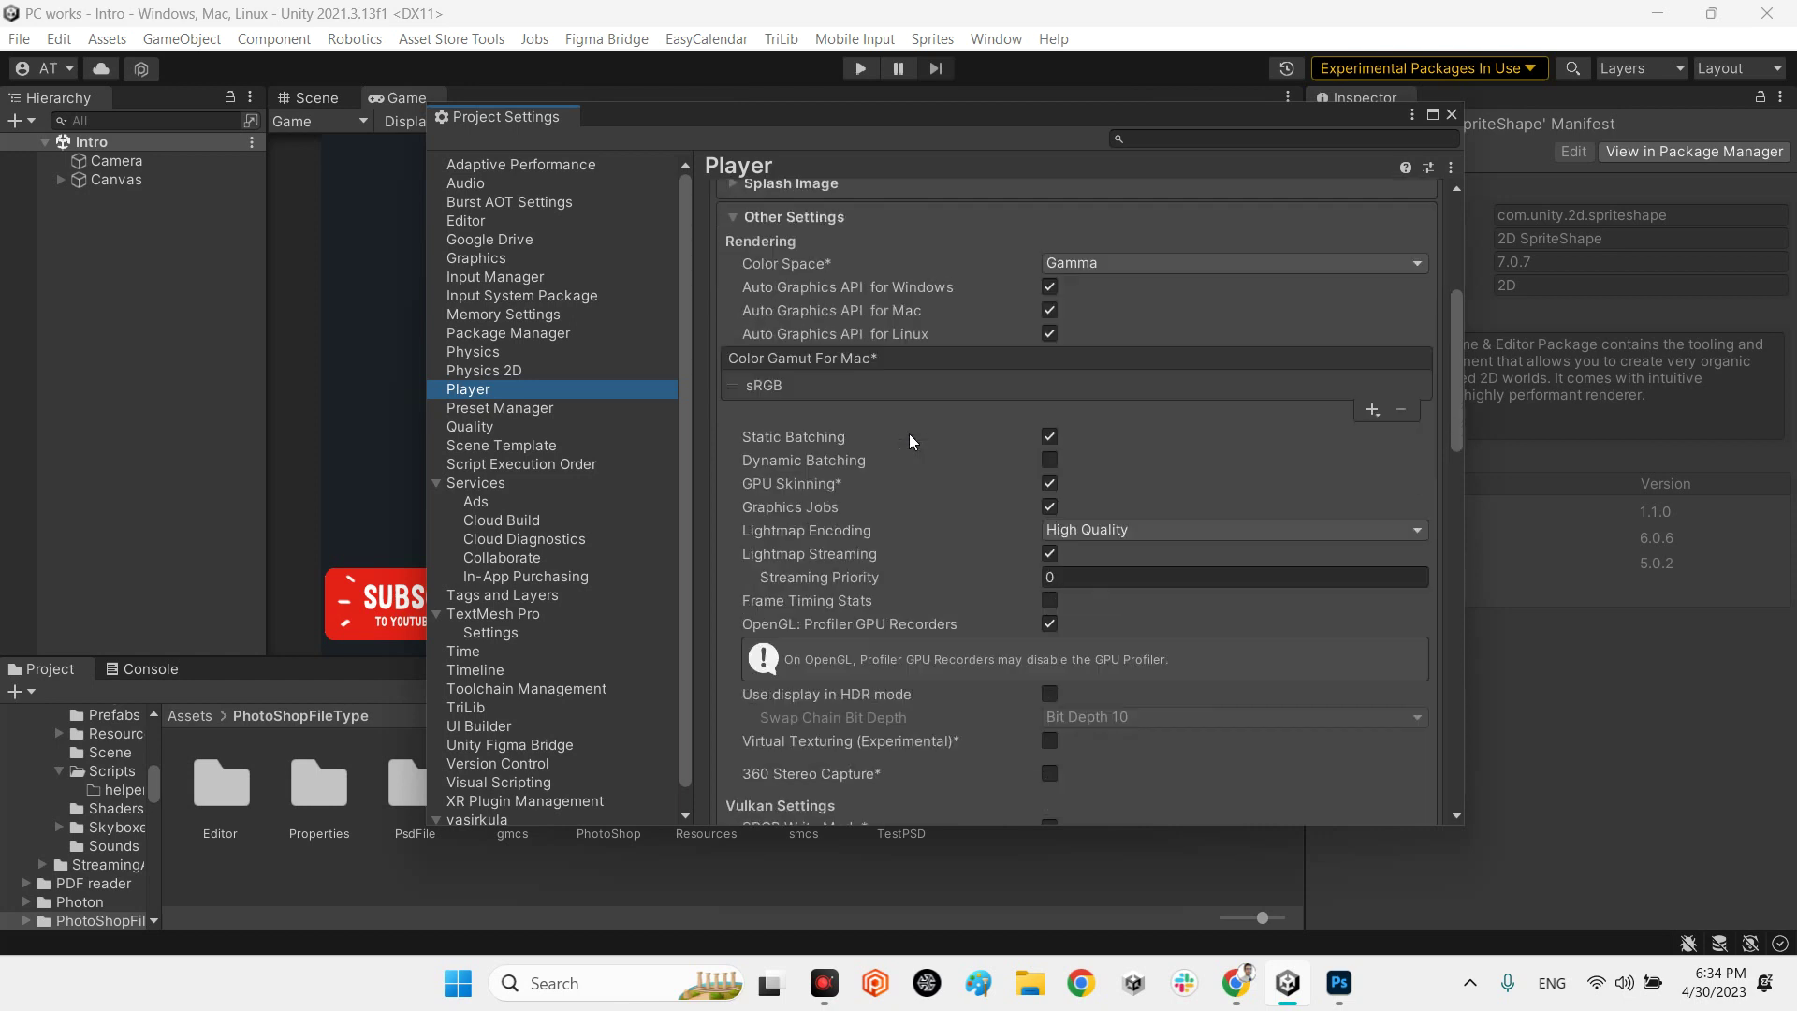
scroll(923, 575, down, 6)
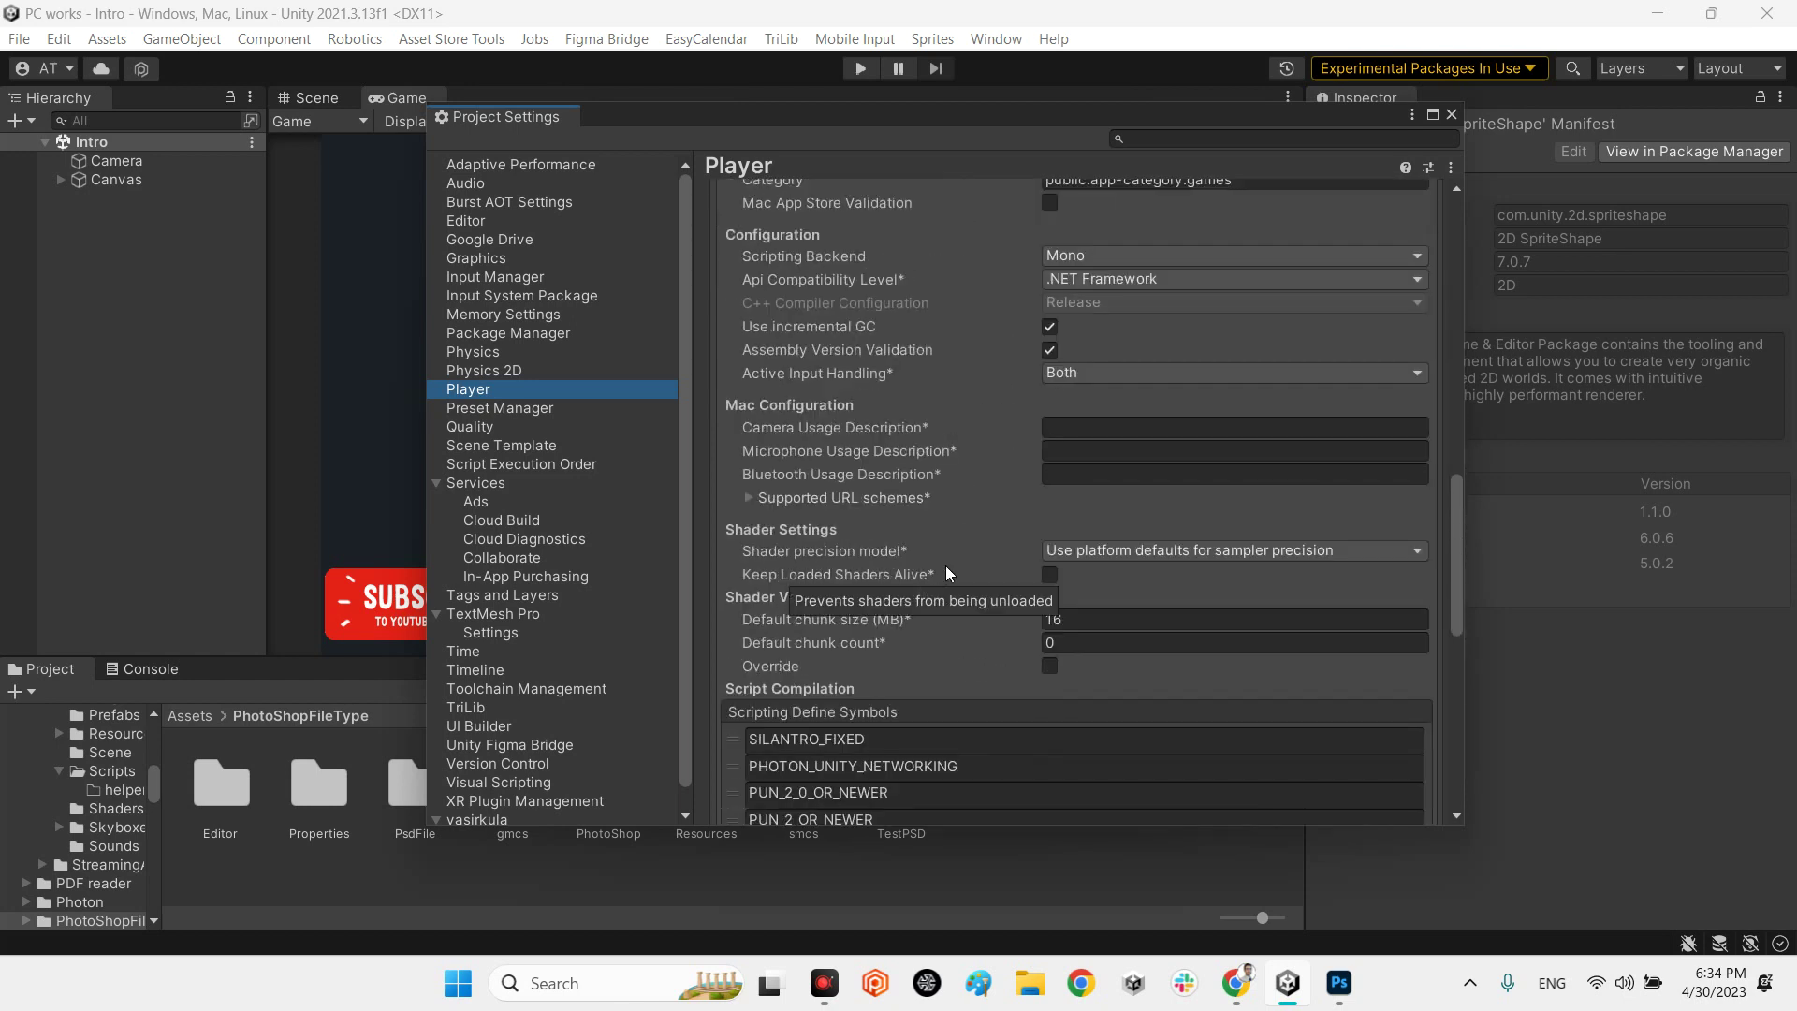
scroll(1014, 588, down, 4)
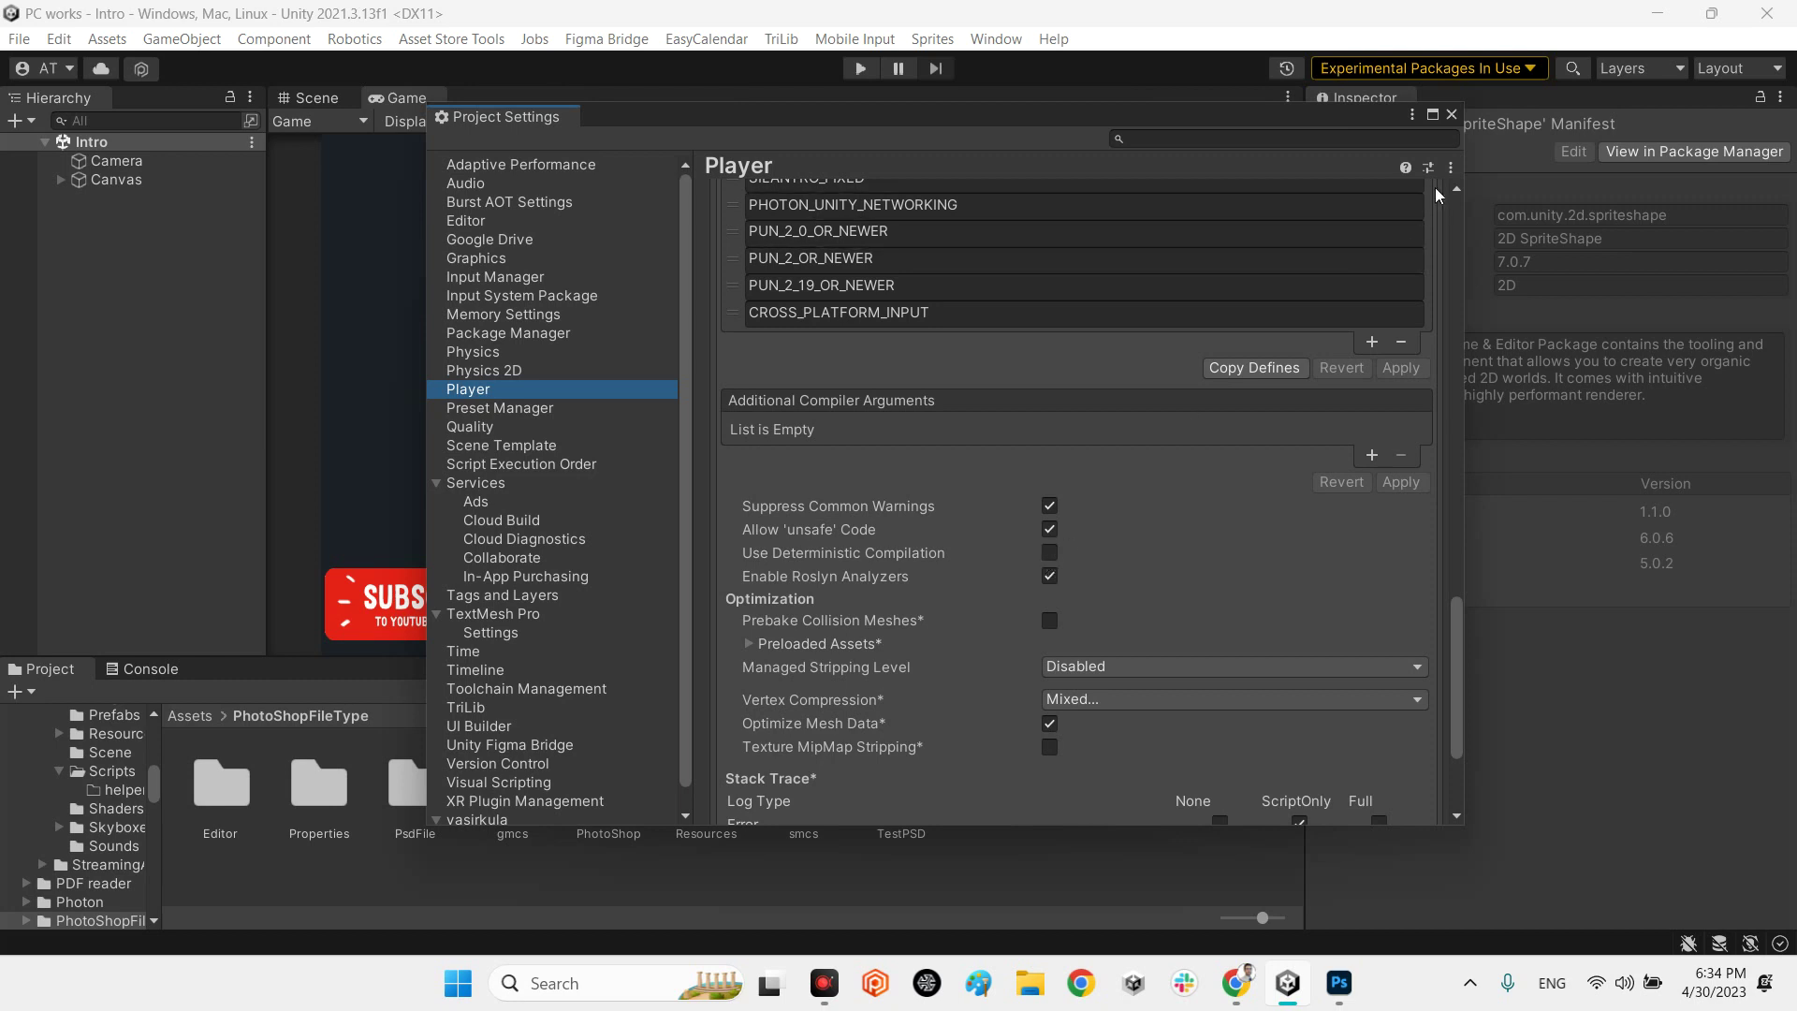
- Close Project Settings and briefly check the GitHub repository before returning to Unity
click(1450, 115)
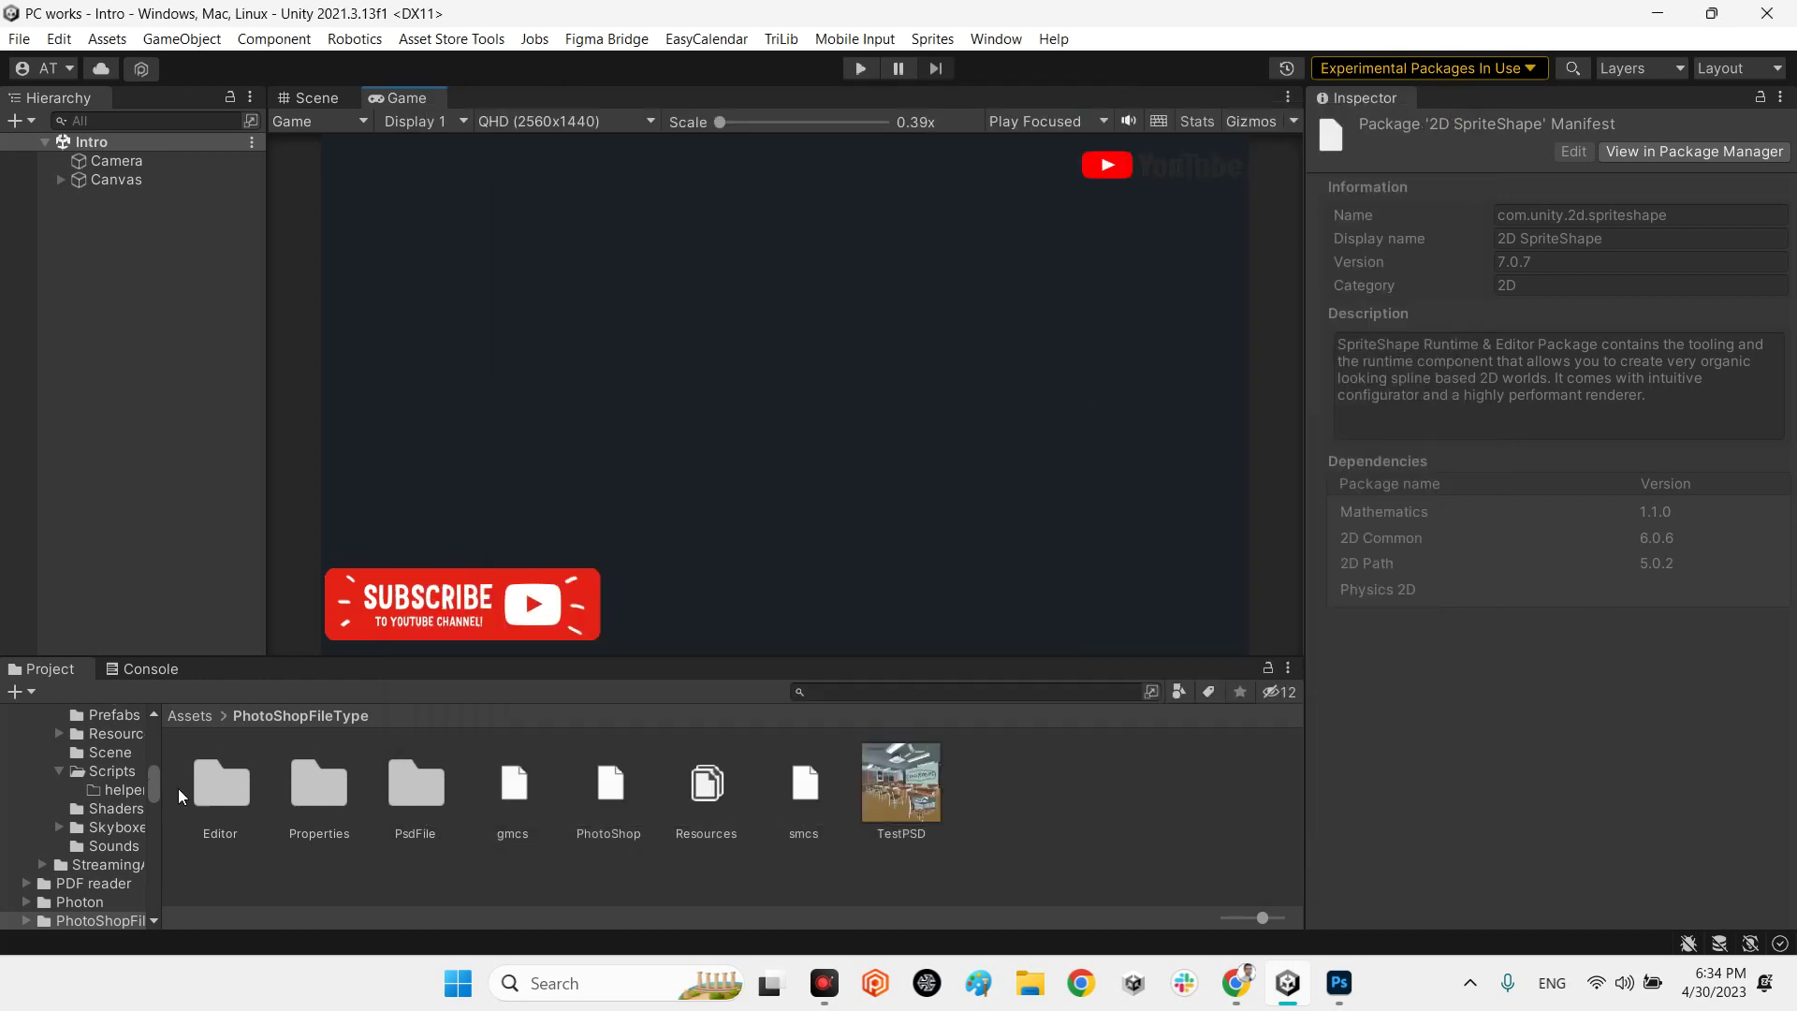
click(1235, 983)
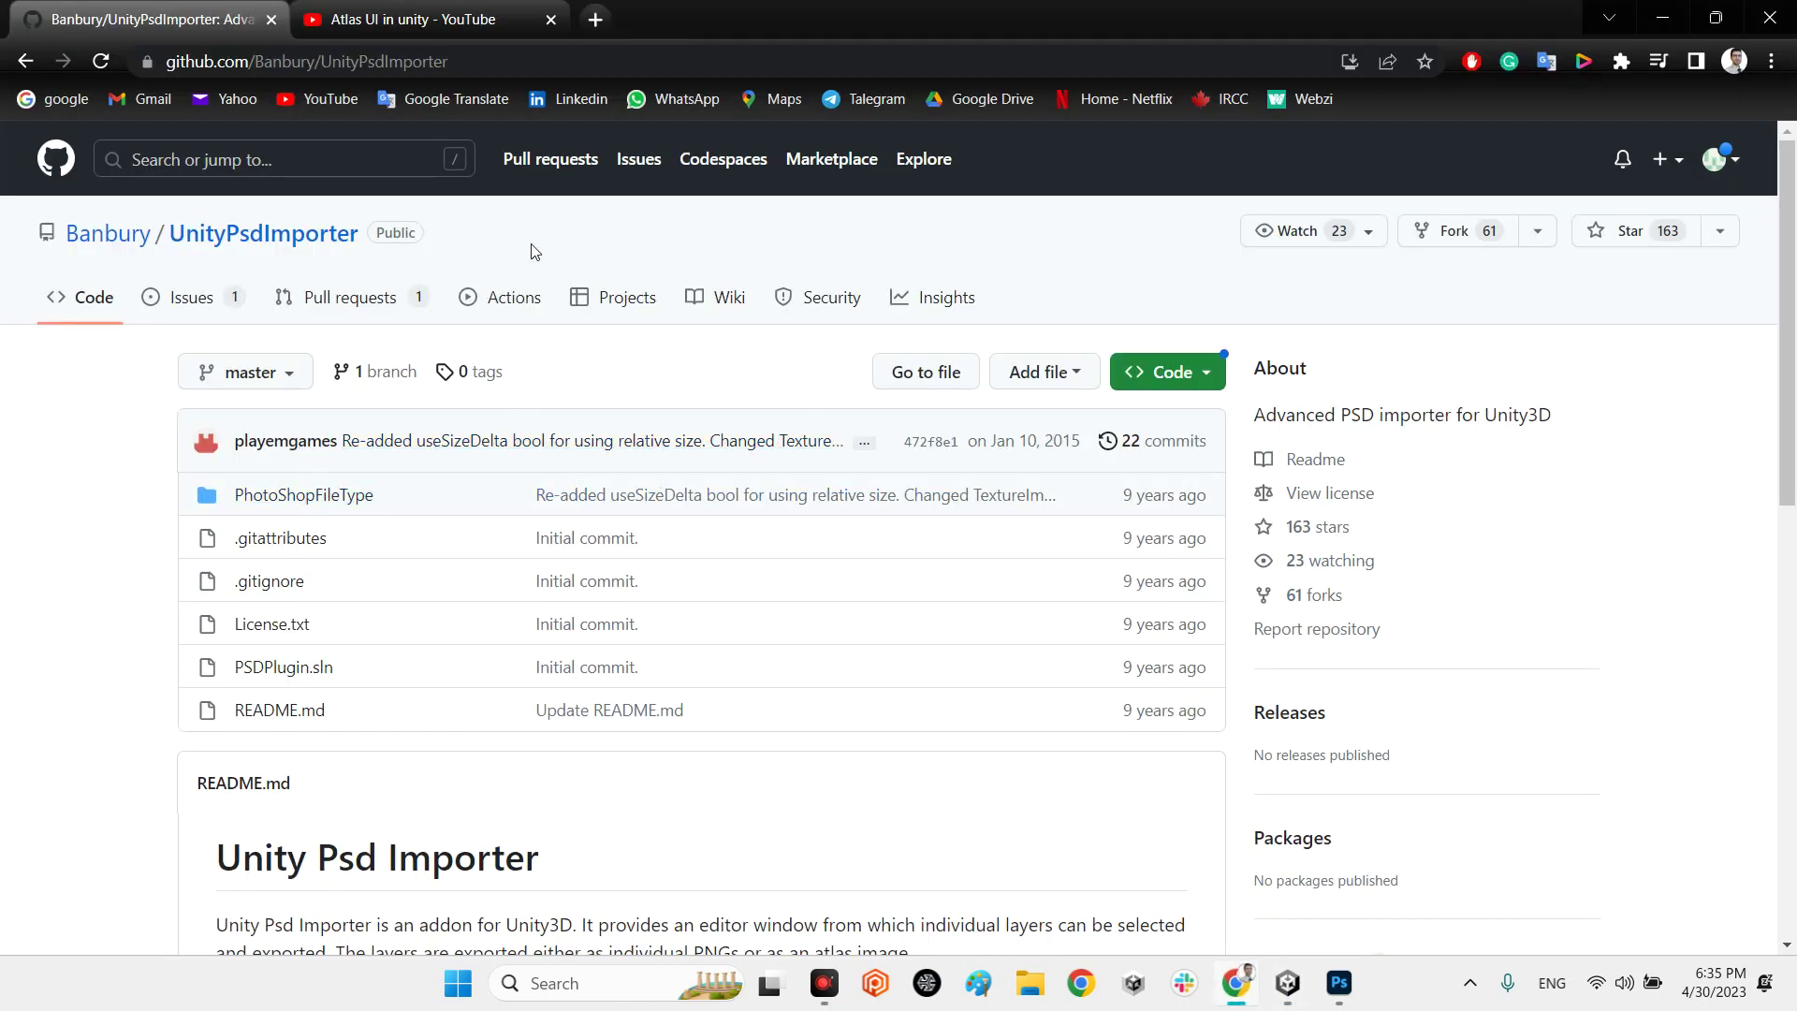
click(1288, 982)
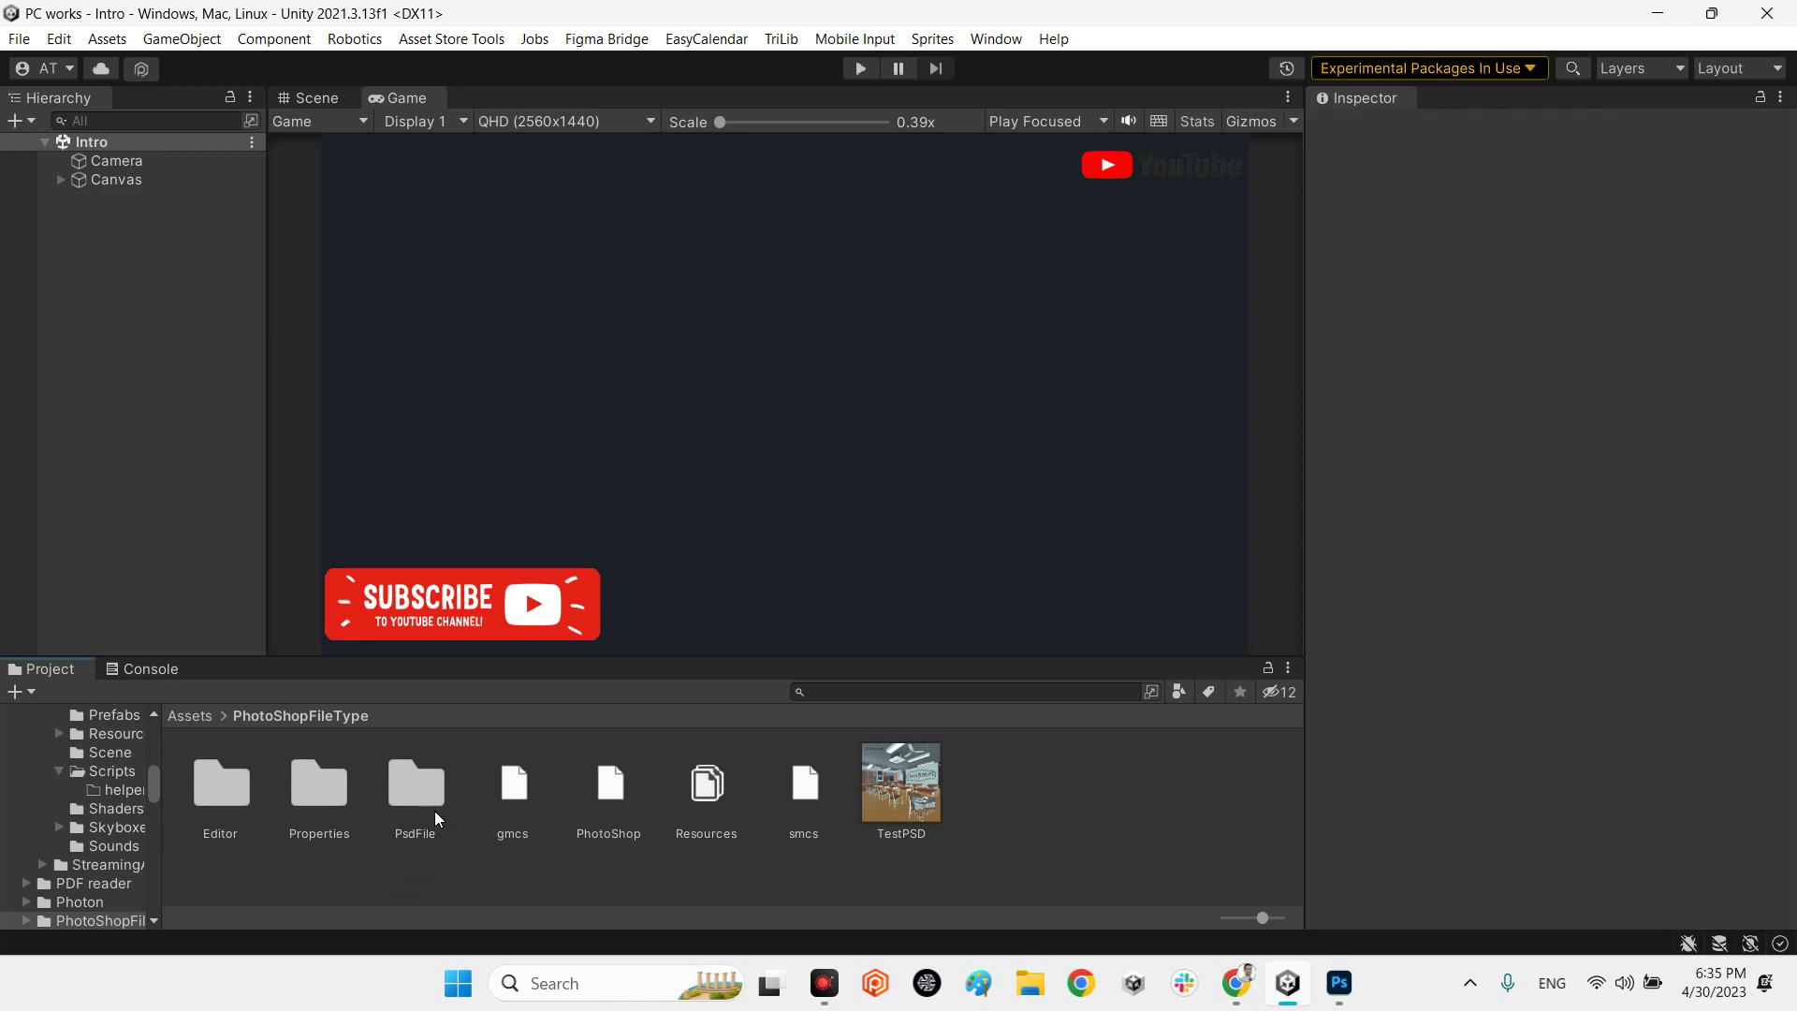
- Inspect the PhotoShop file in the Properties folder, then show the empty Console
click(318, 786)
click(613, 789)
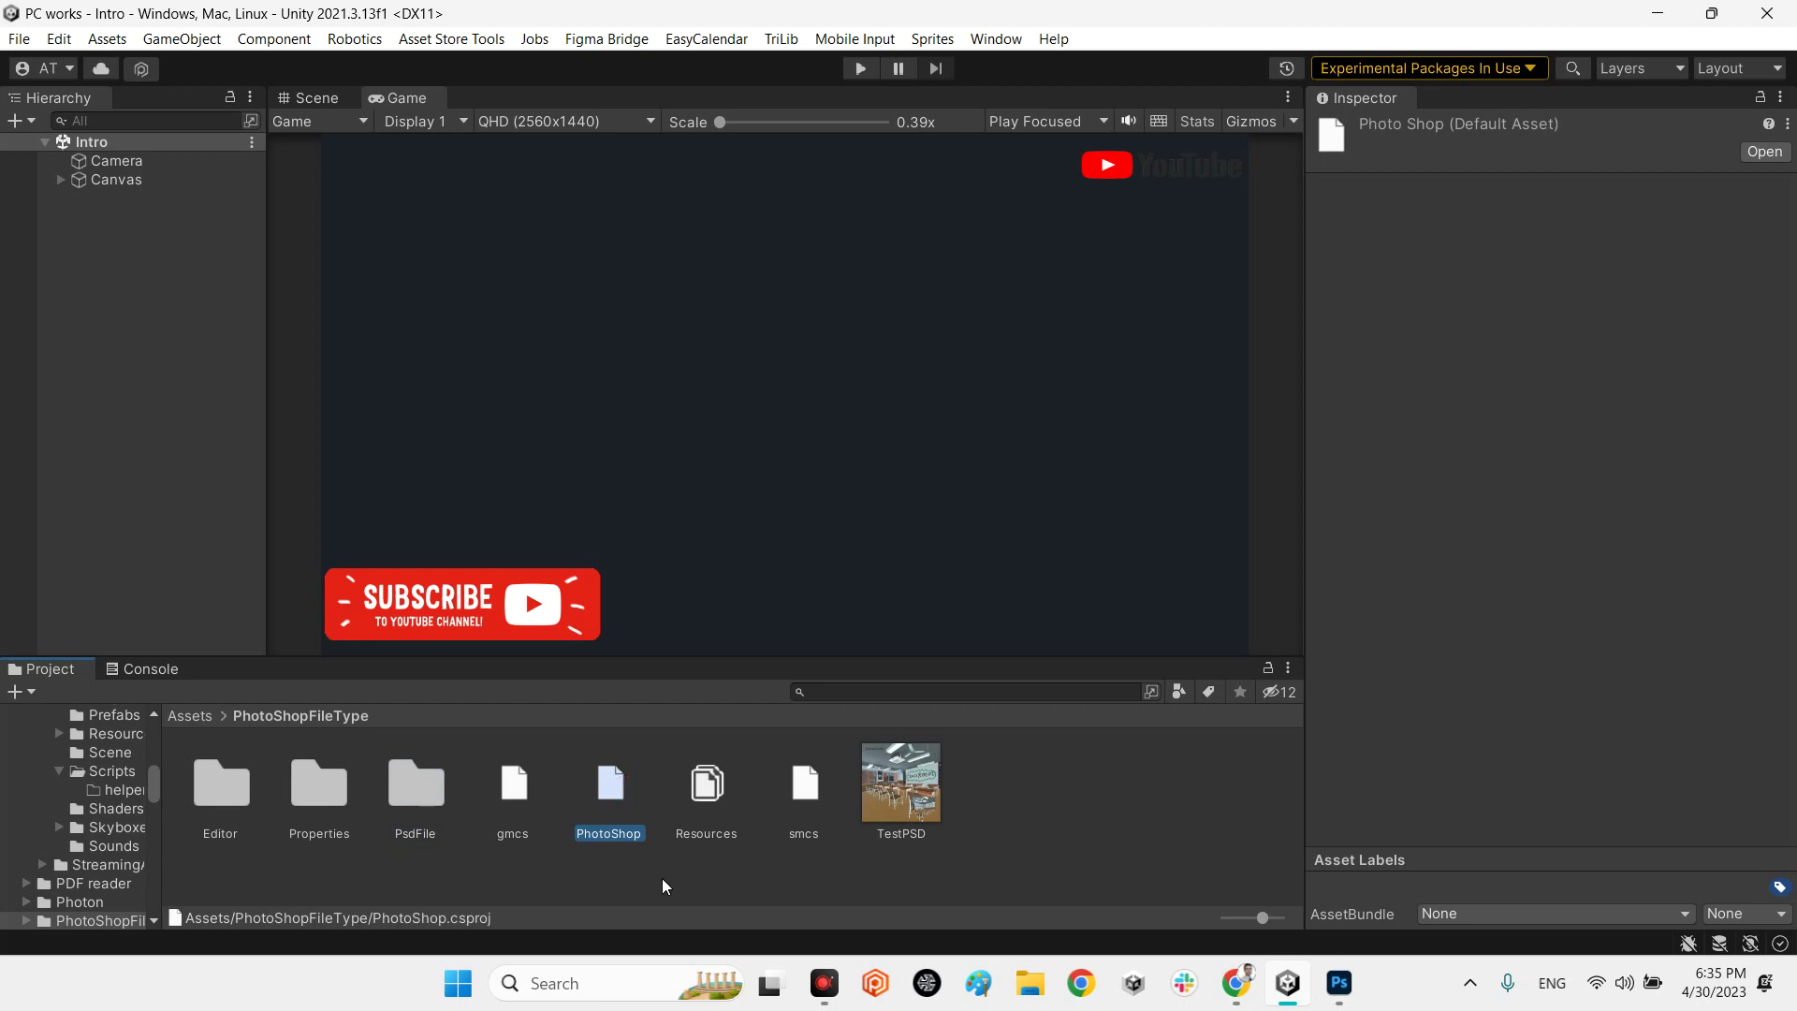
click(642, 896)
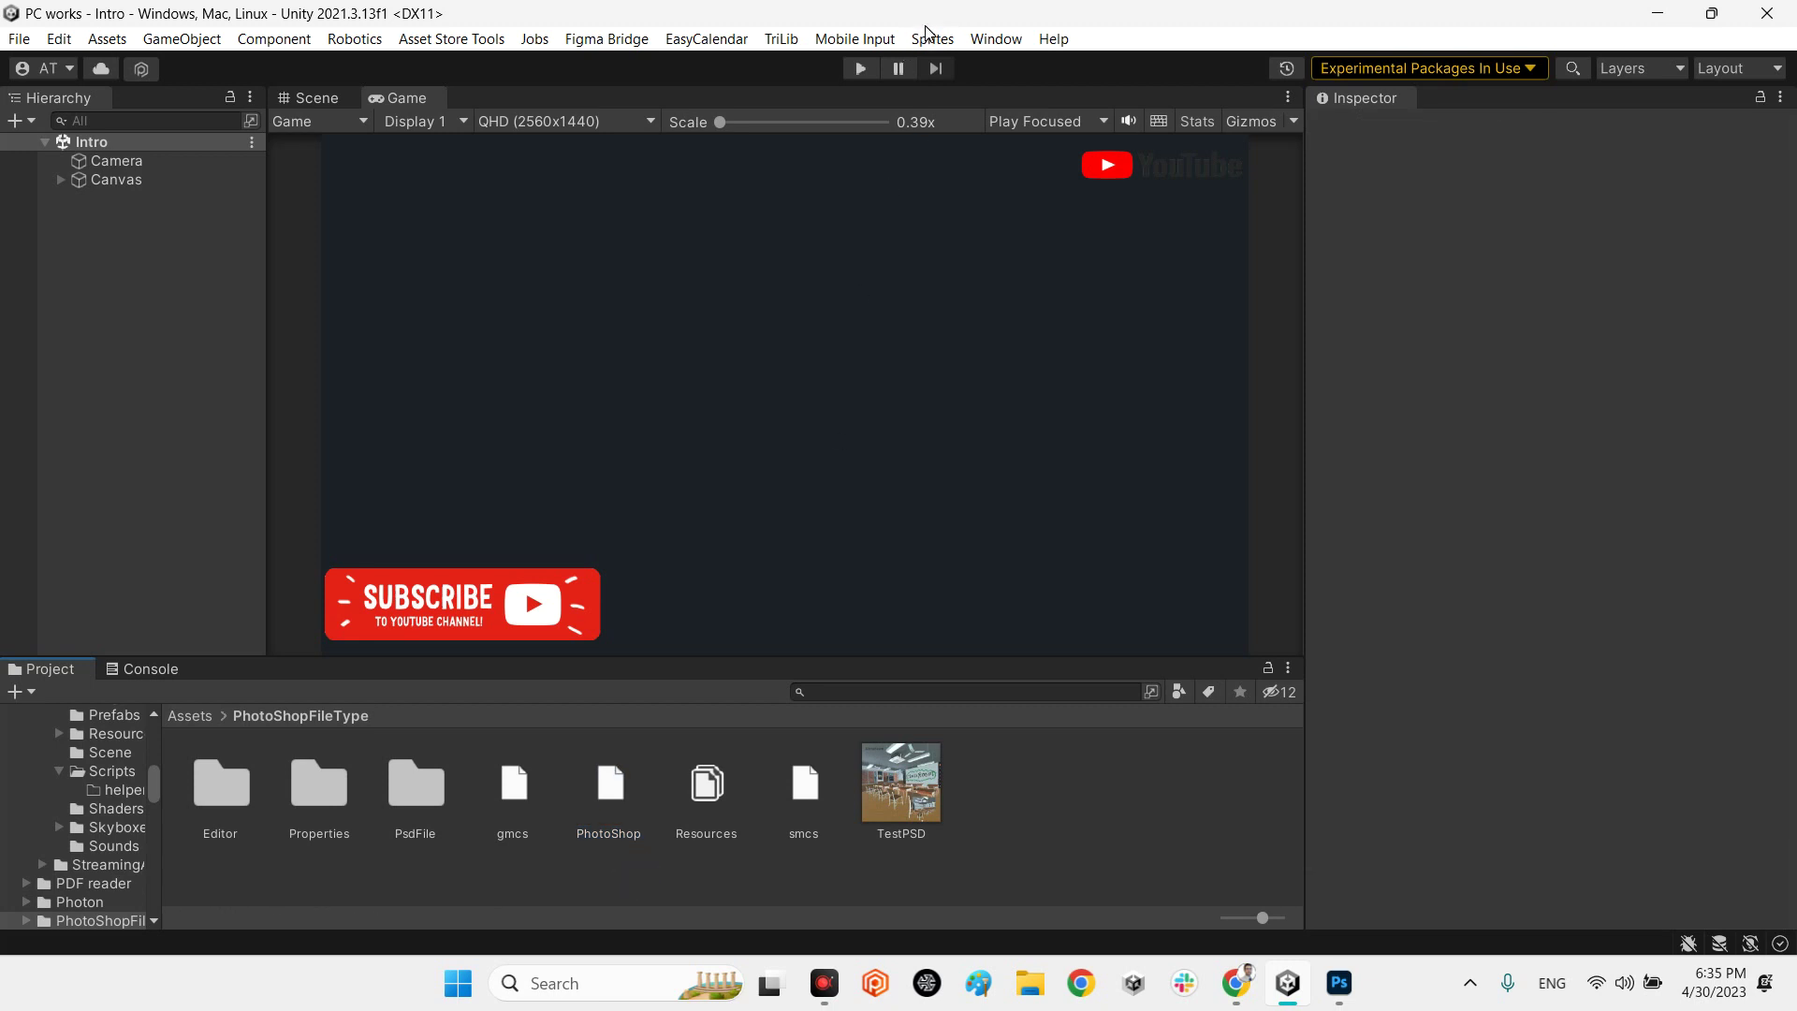
click(151, 669)
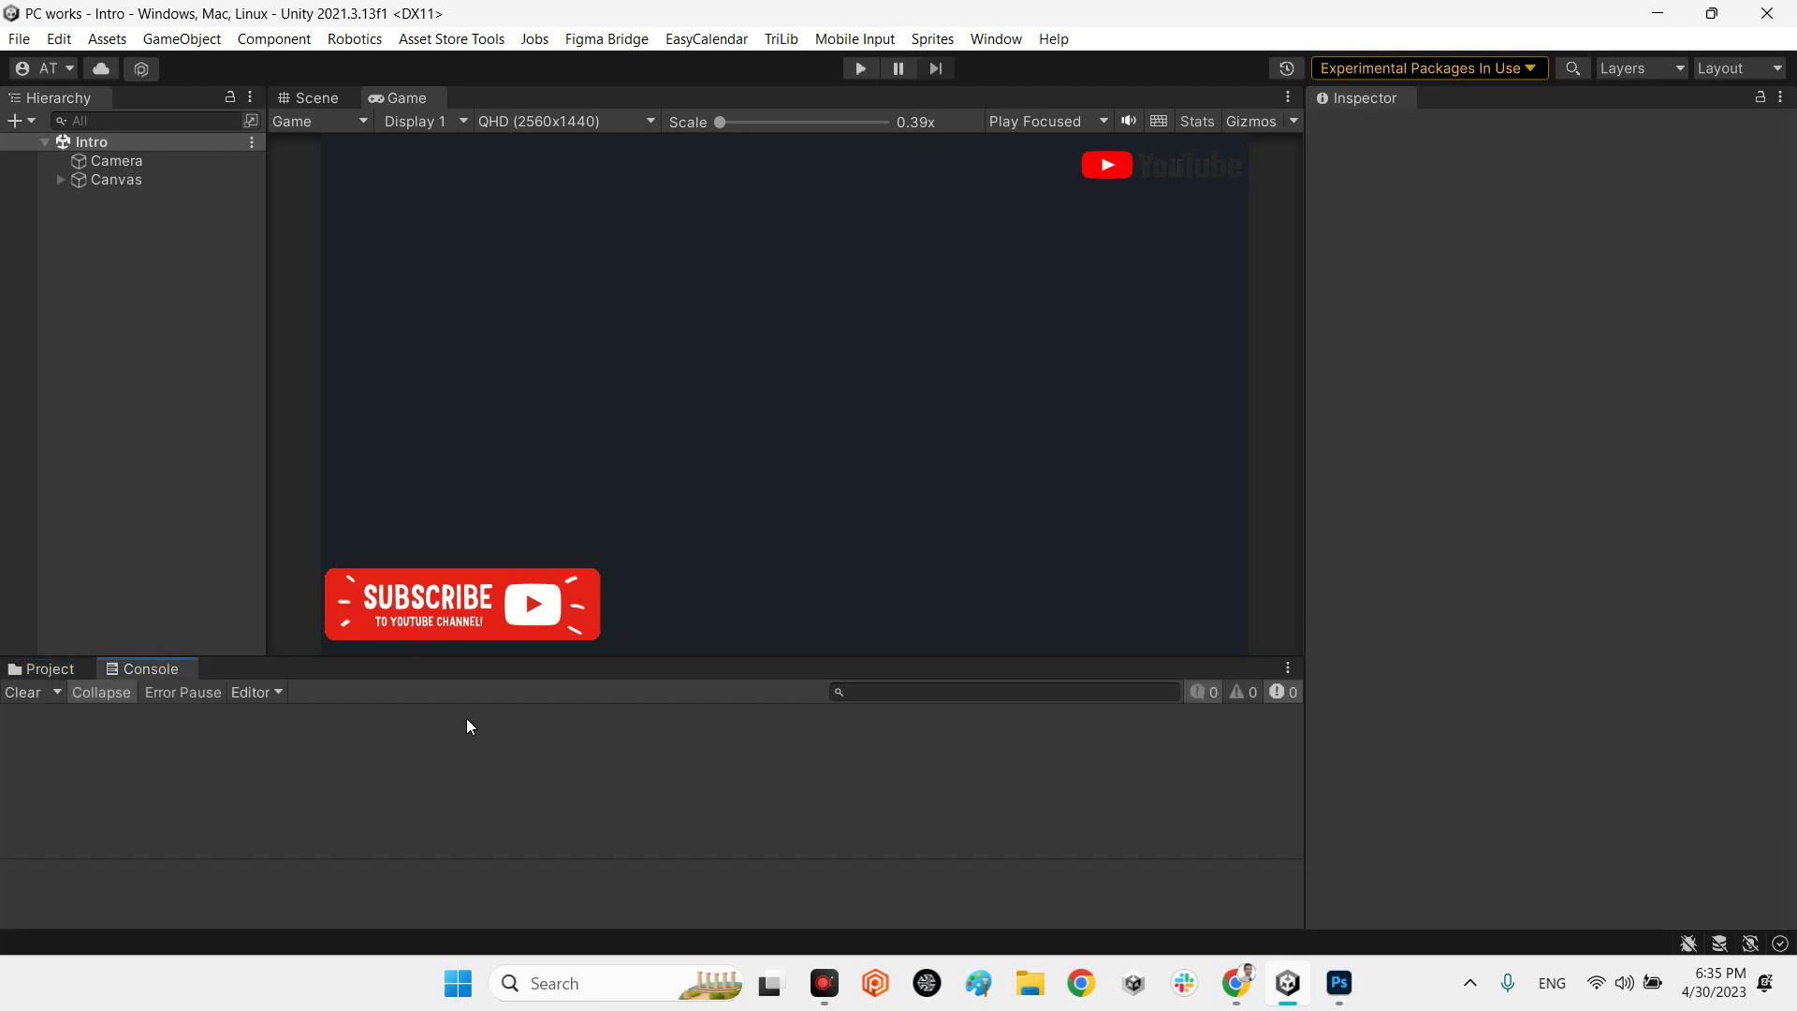
click(935, 41)
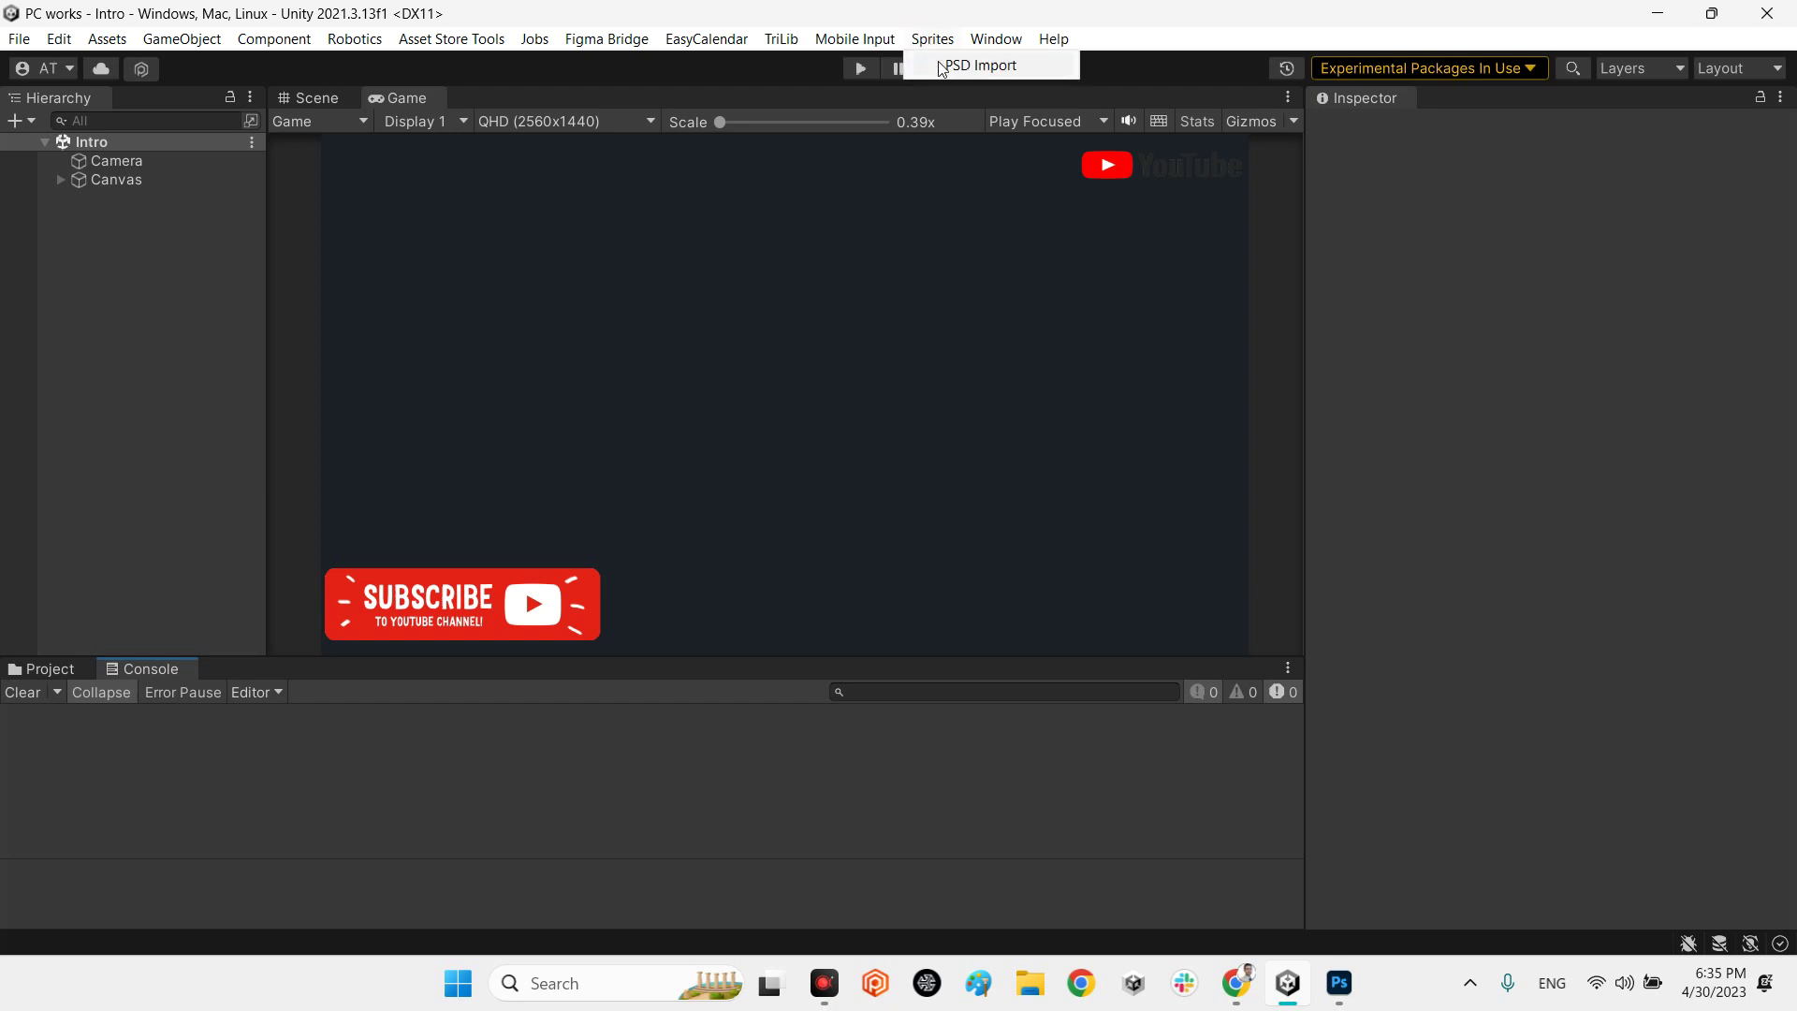
- Show the PhotoShopFileType folder assets, then switch to TestPSD.psd in Photoshop
click(37, 668)
click(1339, 982)
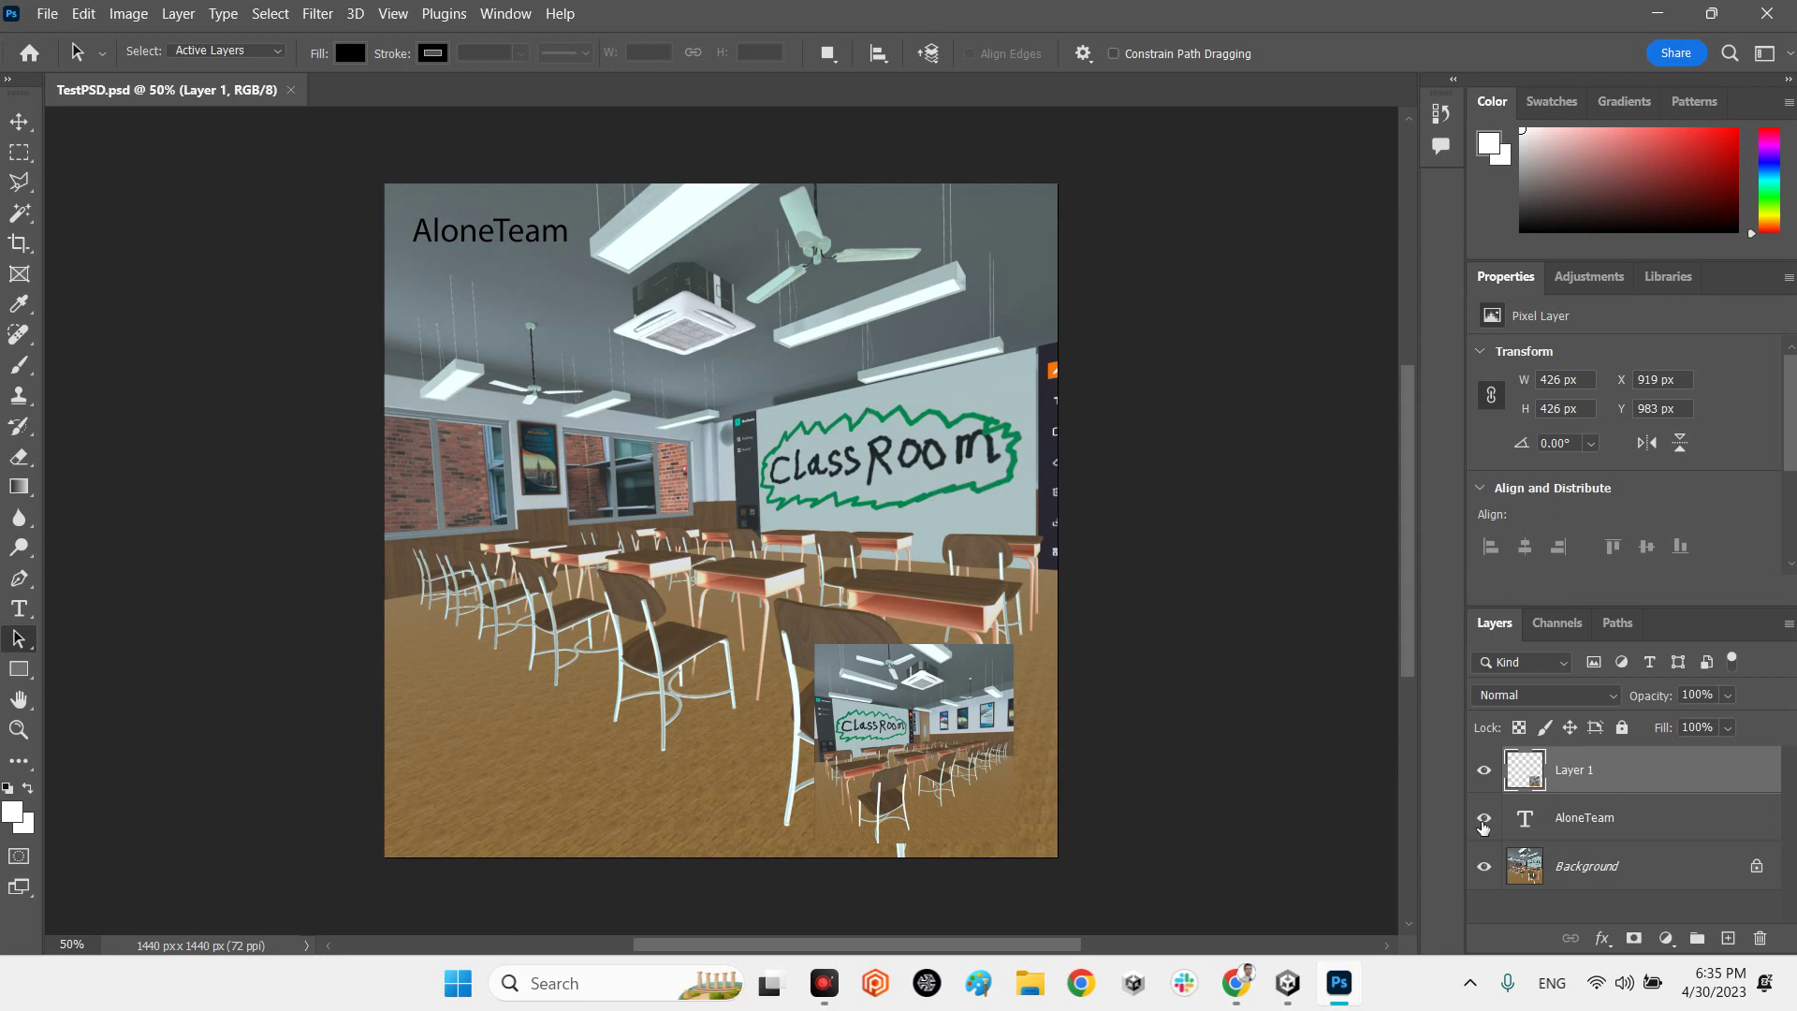
click(1484, 817)
click(1484, 865)
click(1484, 865)
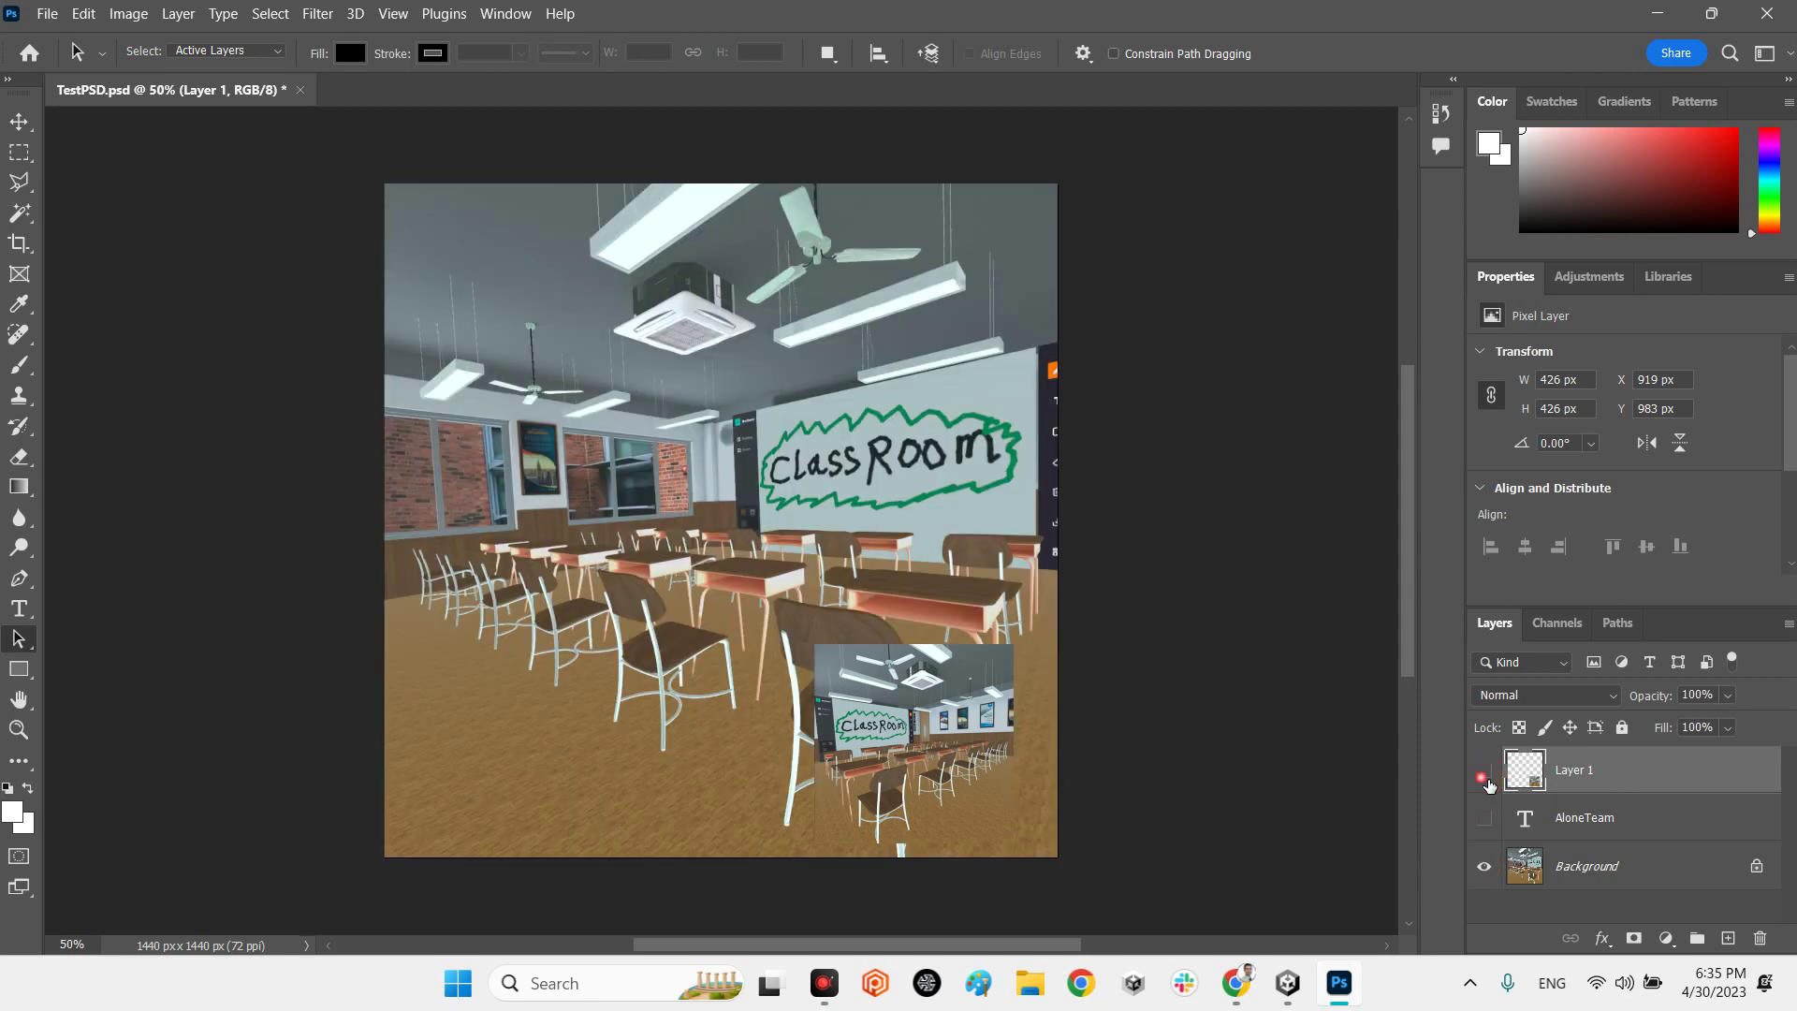
click(1484, 770)
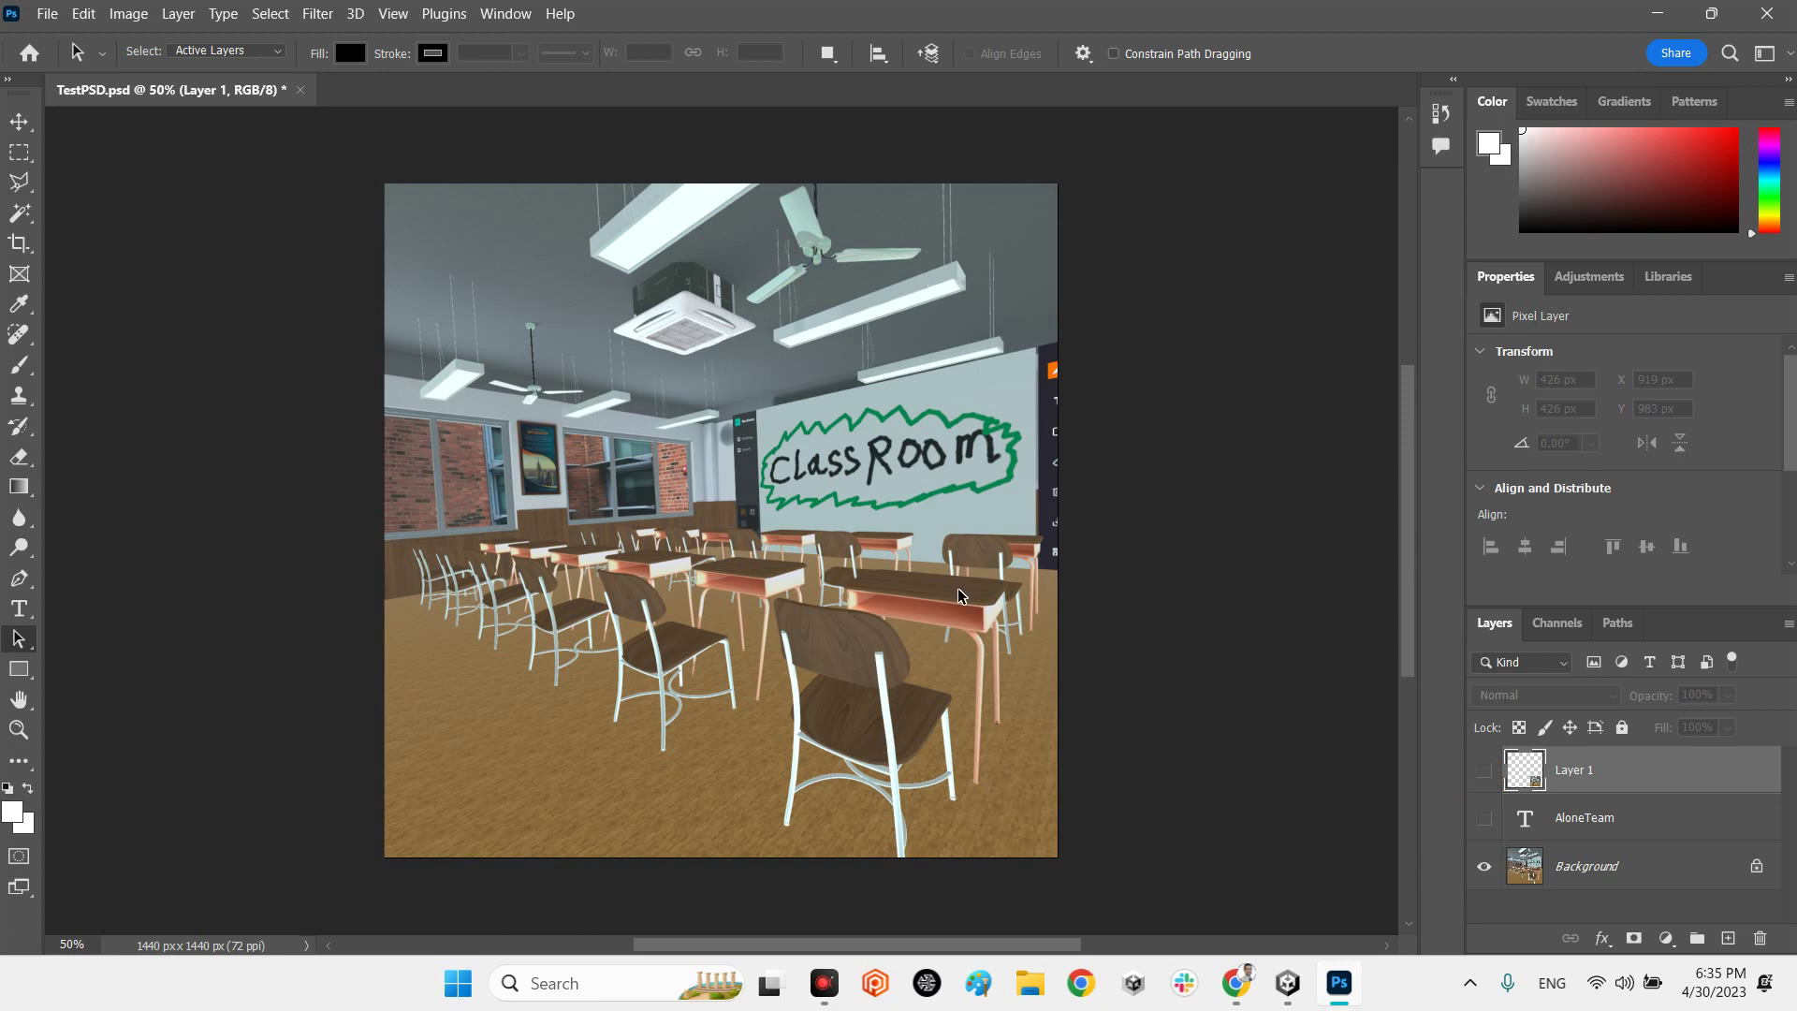
click(1484, 818)
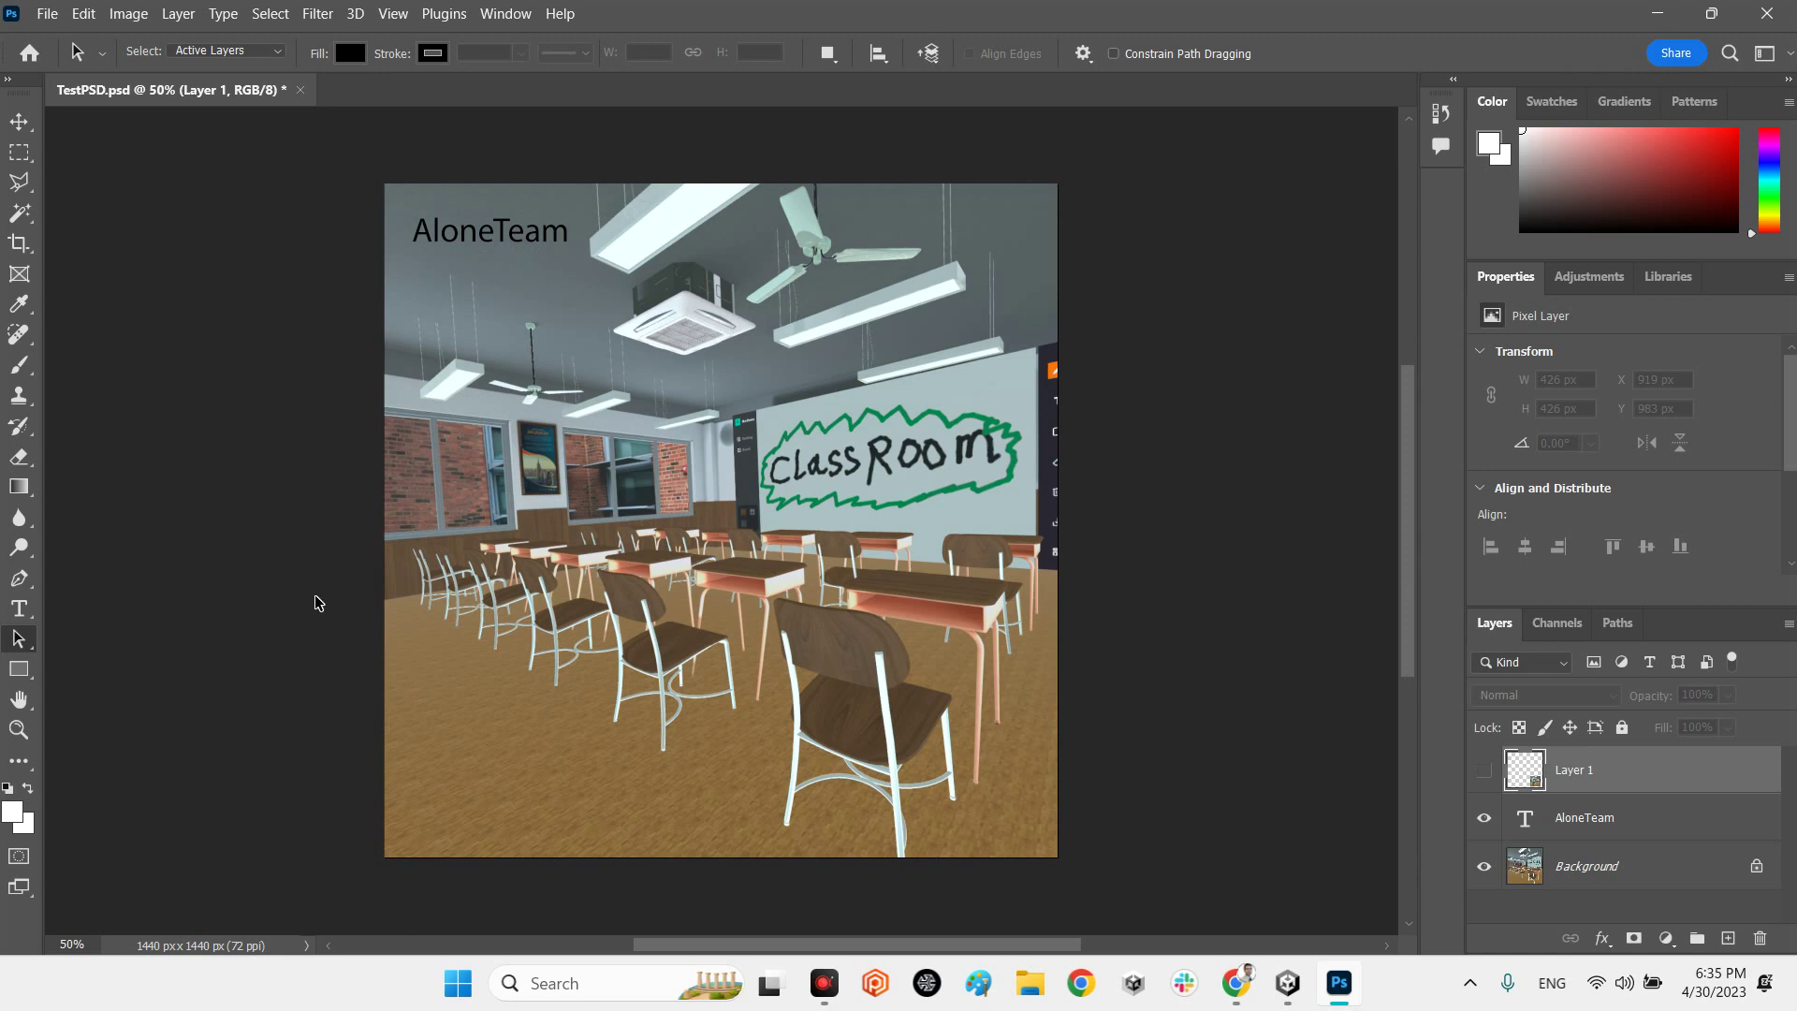
click(1484, 770)
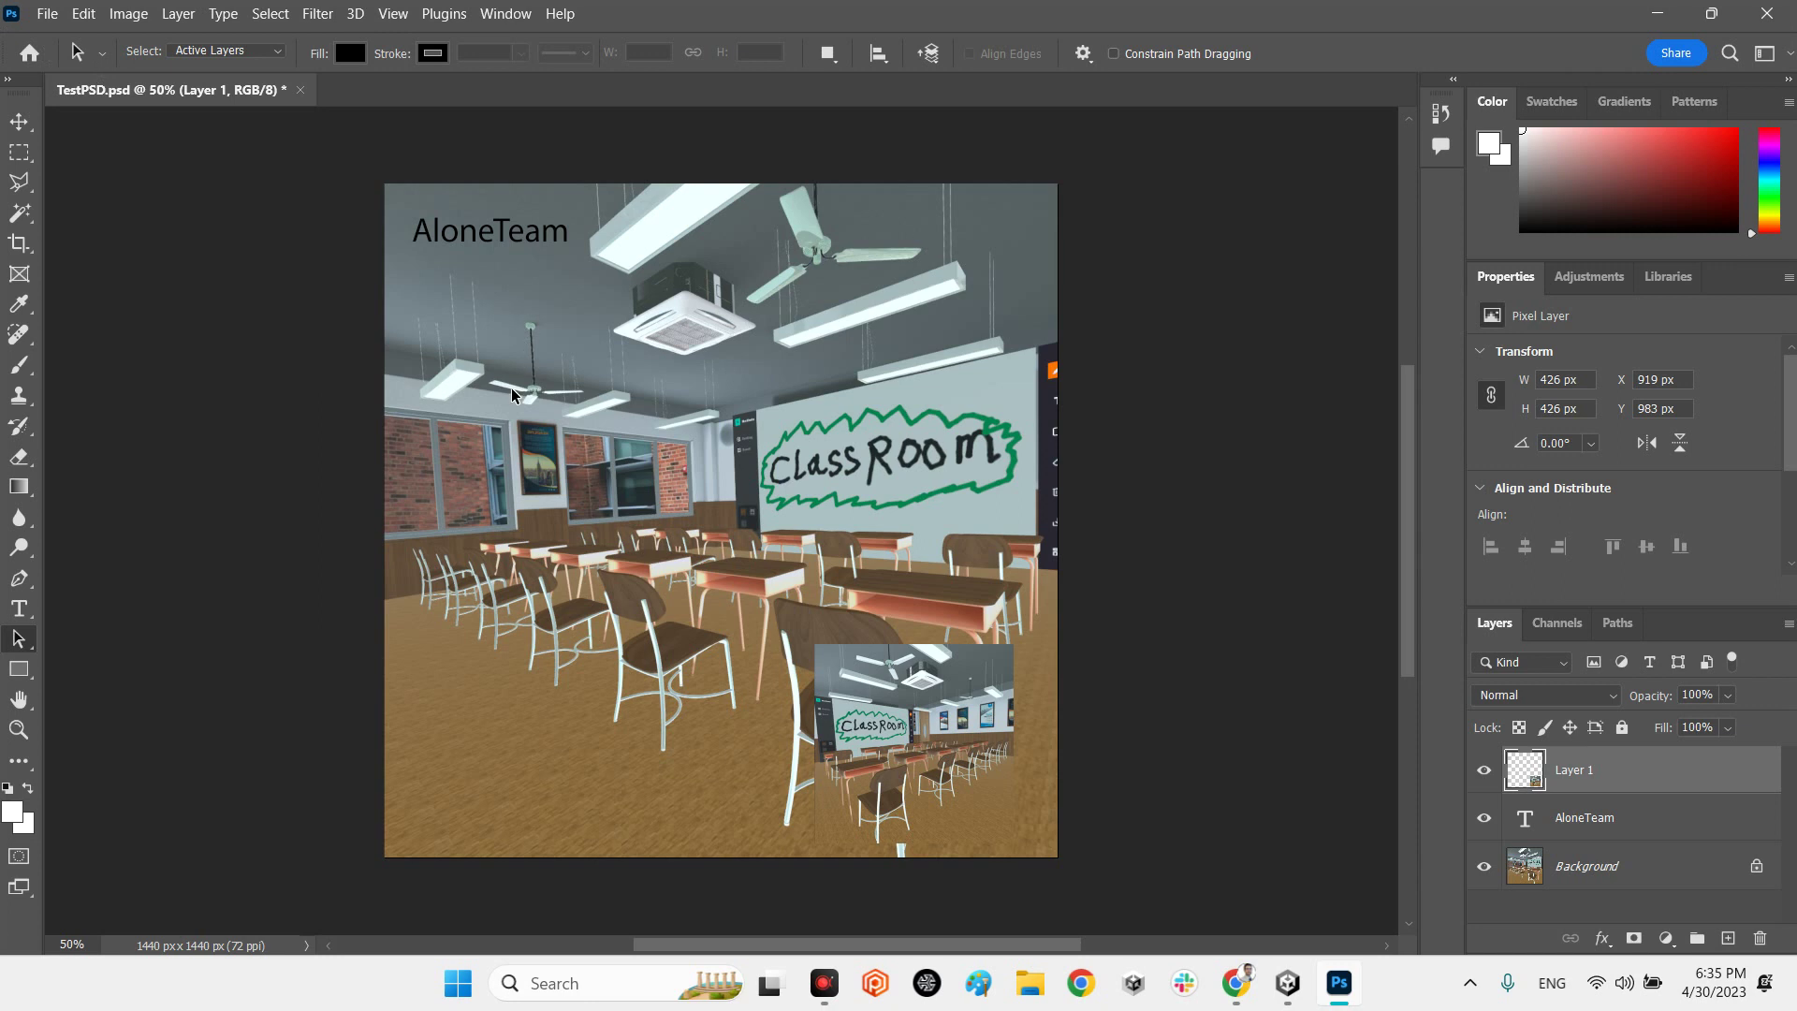
- Save TestPSD.psd, confirm Photoshop format in Save As, then inspect the TestPSD asset in Unity
click(52, 21)
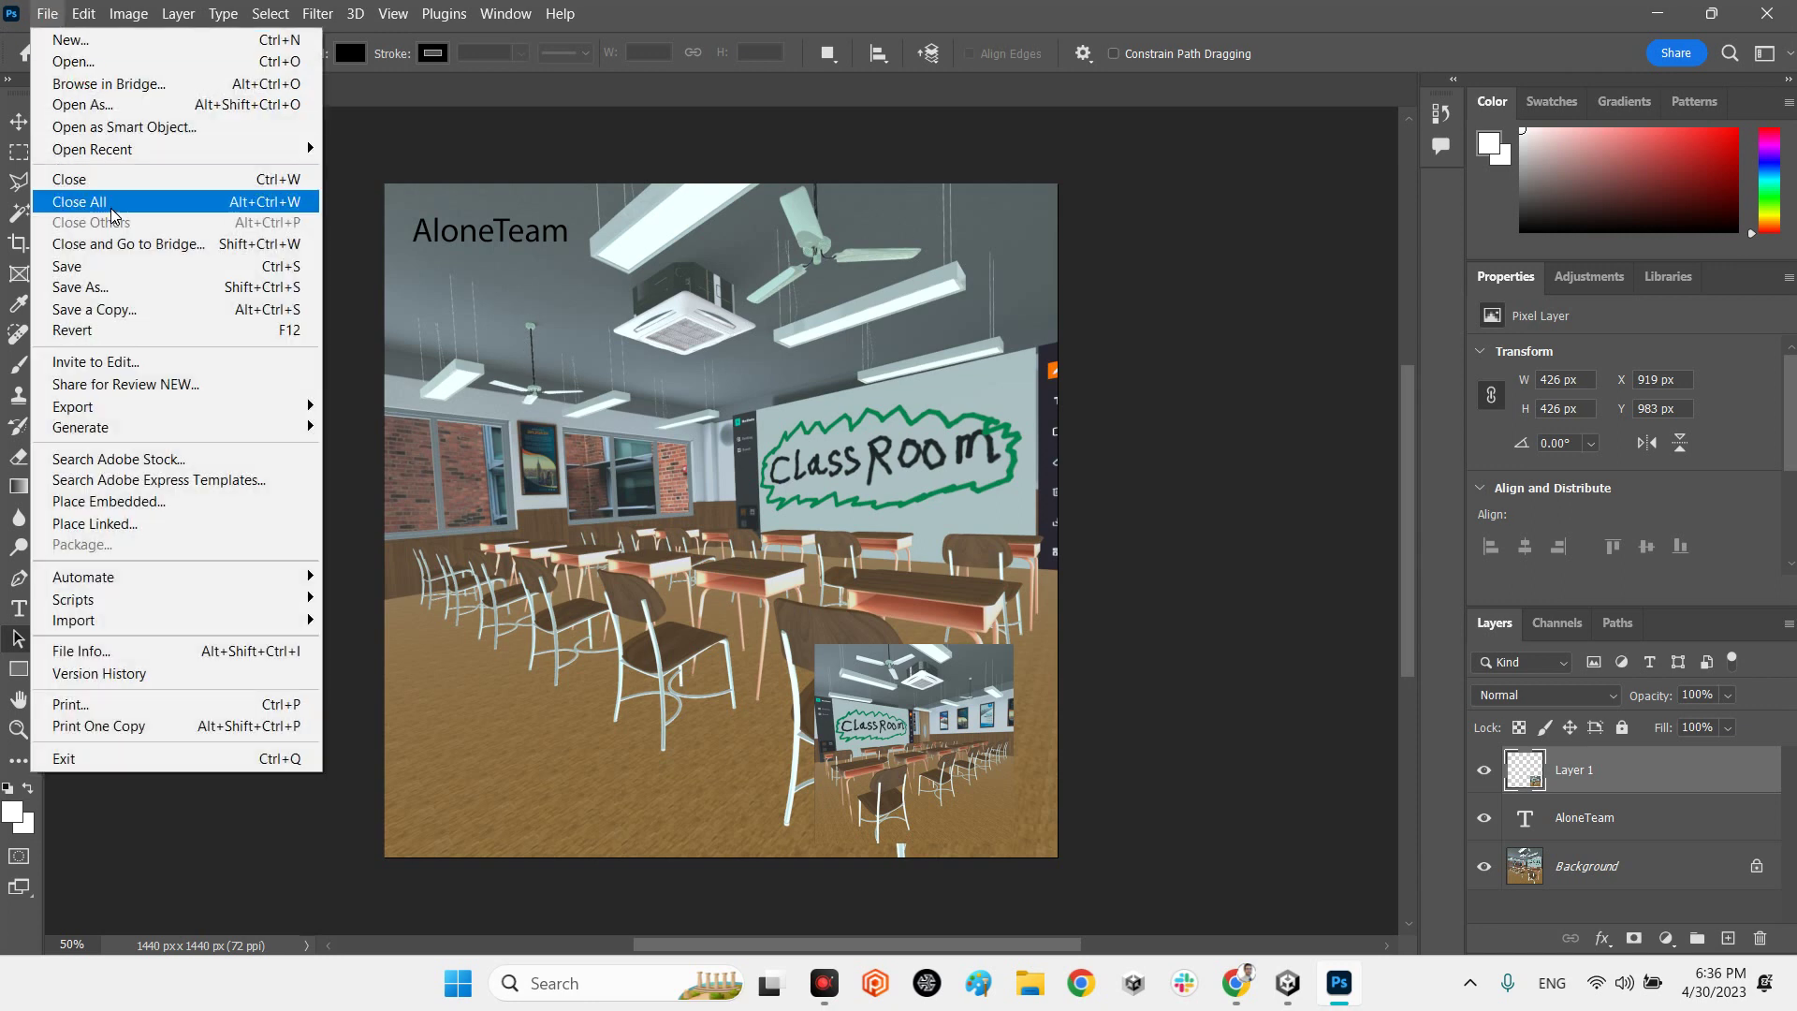
click(70, 256)
click(63, 17)
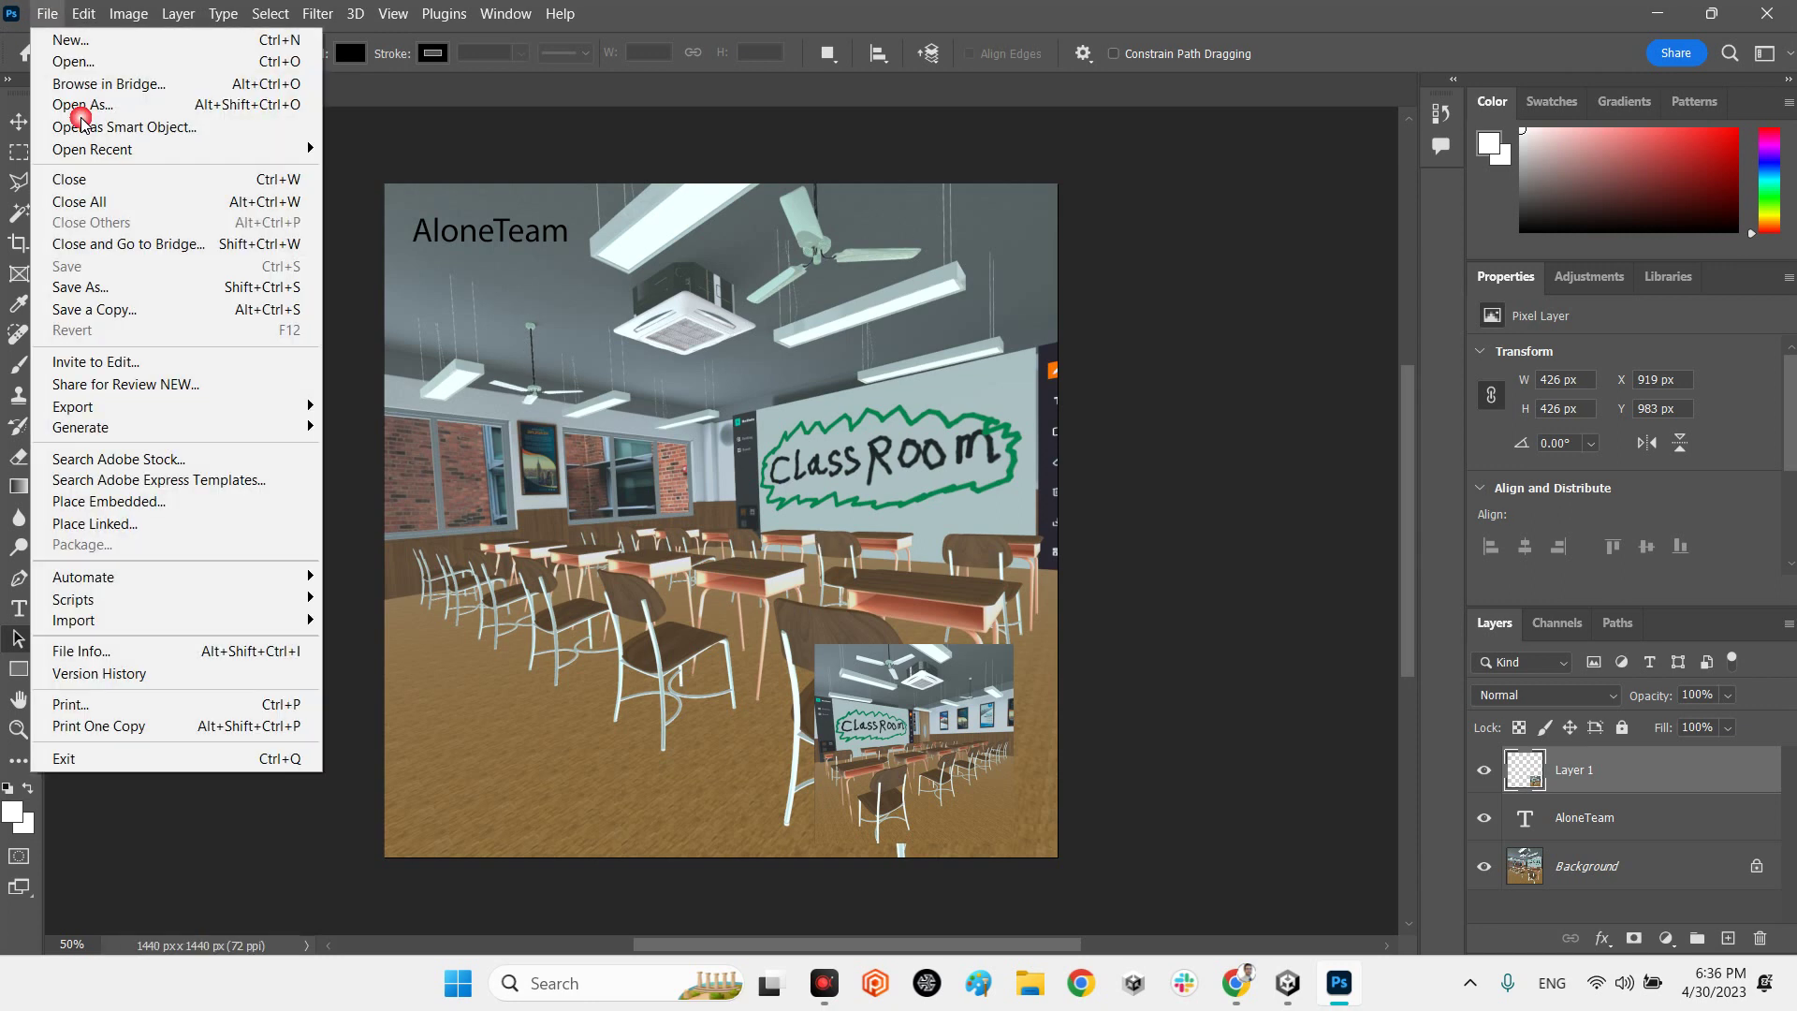
click(82, 284)
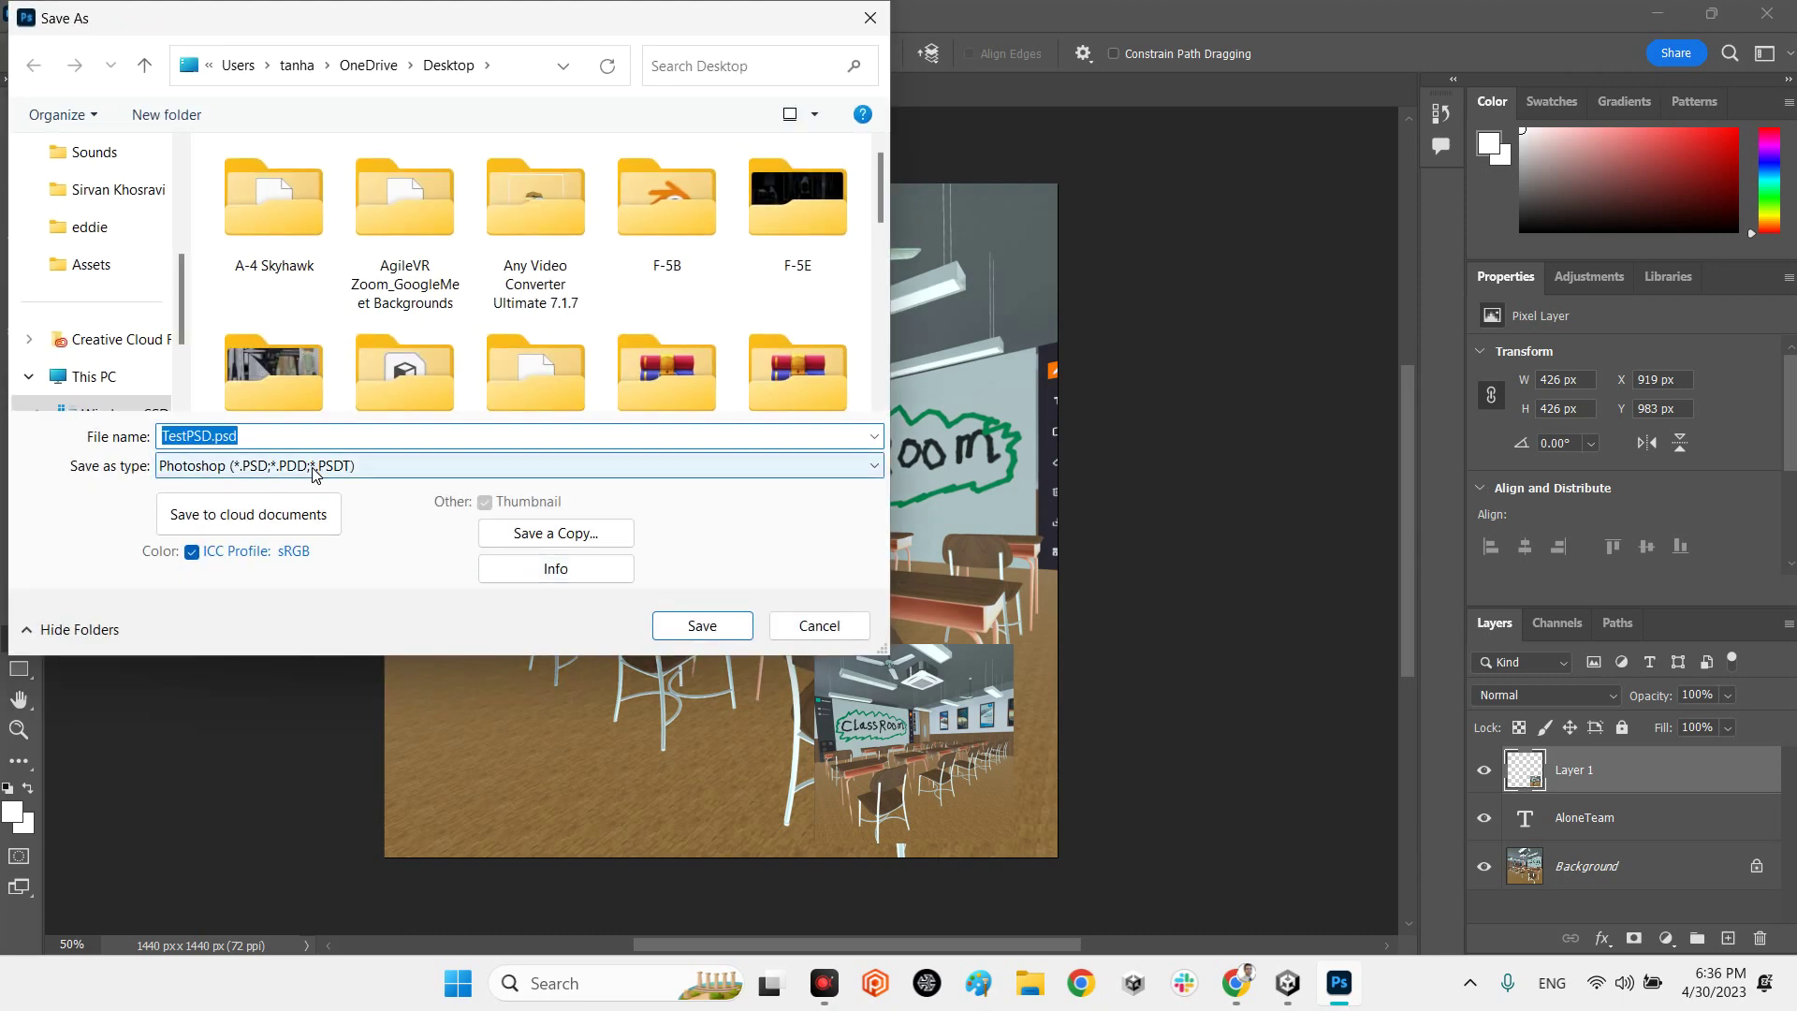
click(323, 466)
click(262, 481)
click(791, 626)
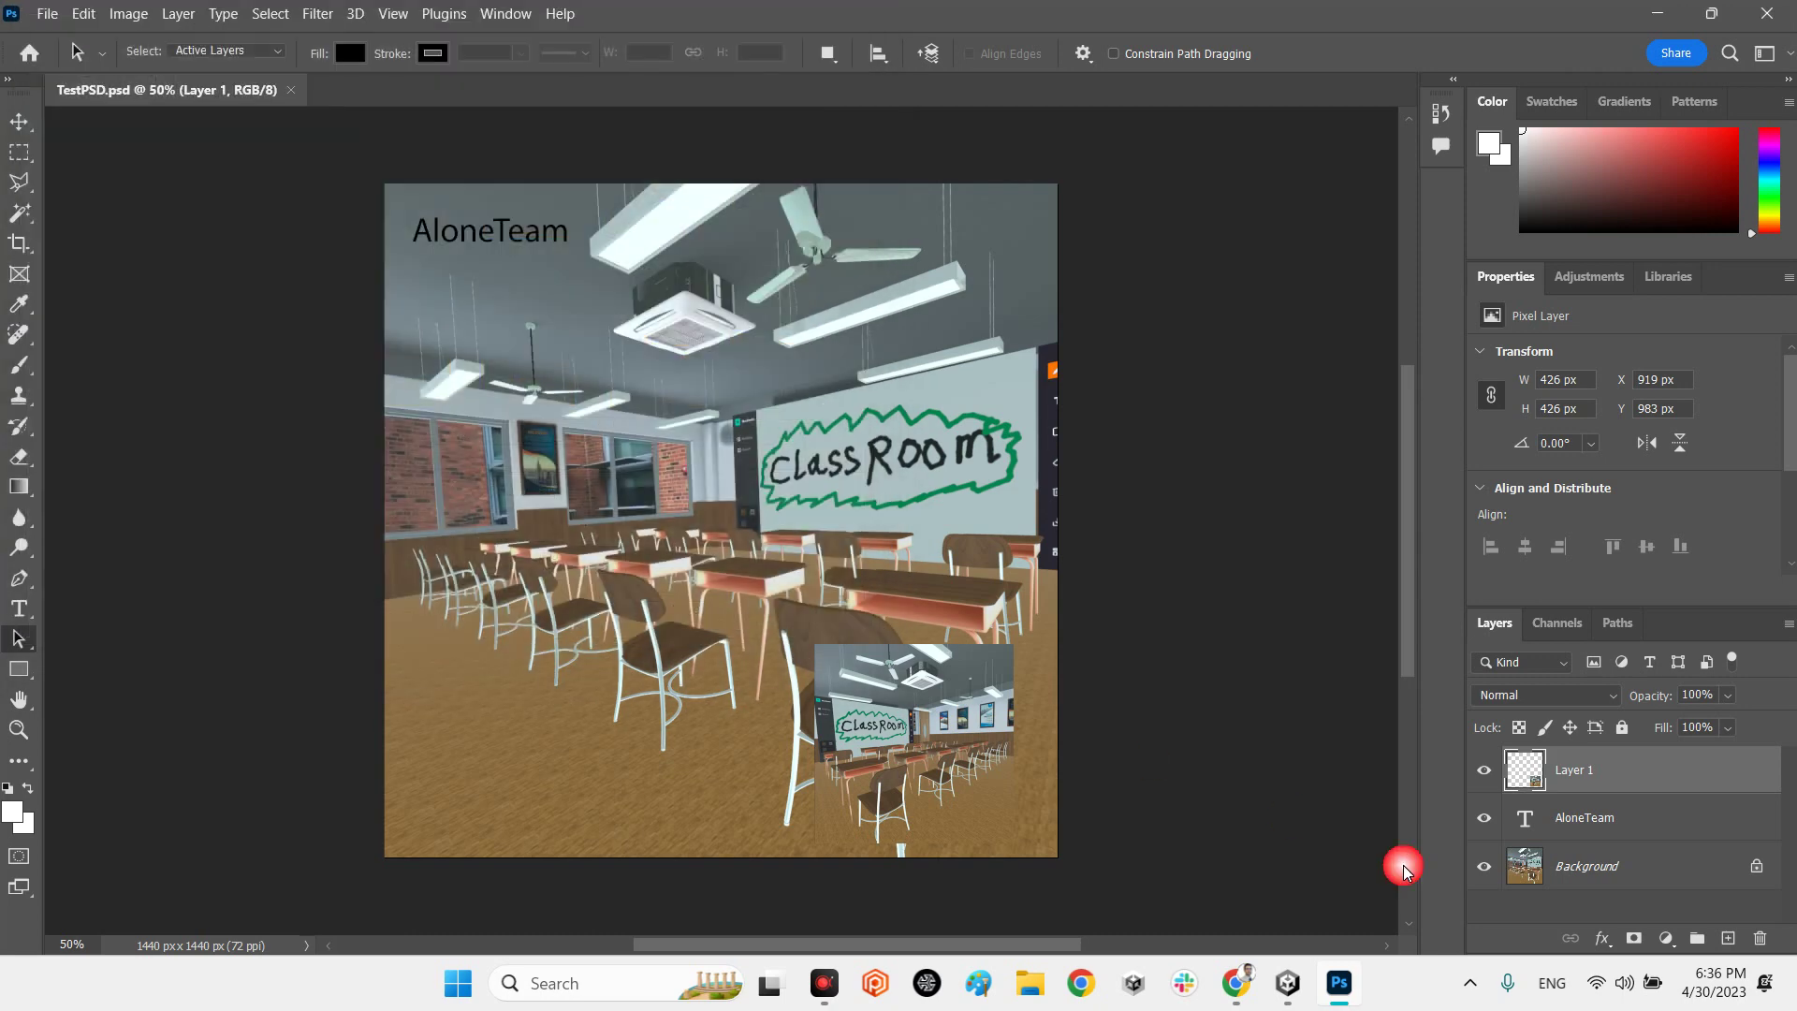
click(1288, 982)
click(901, 805)
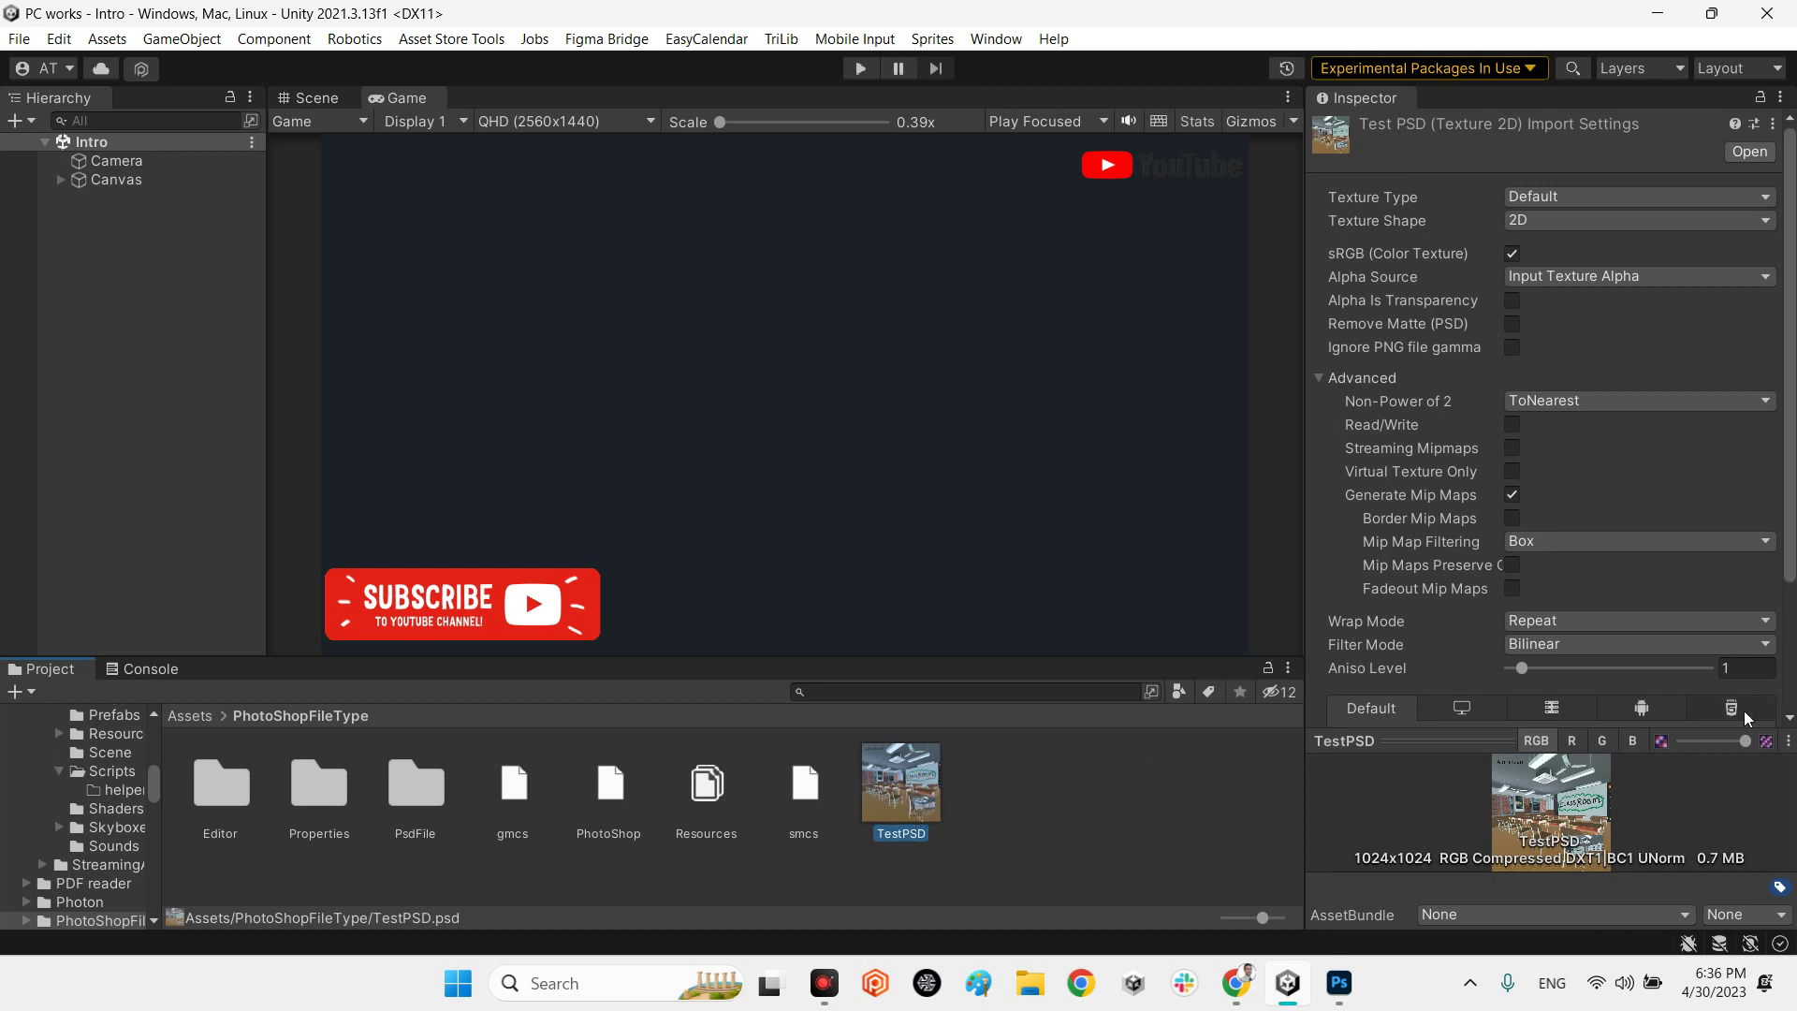
scroll(1408, 393, down, 3)
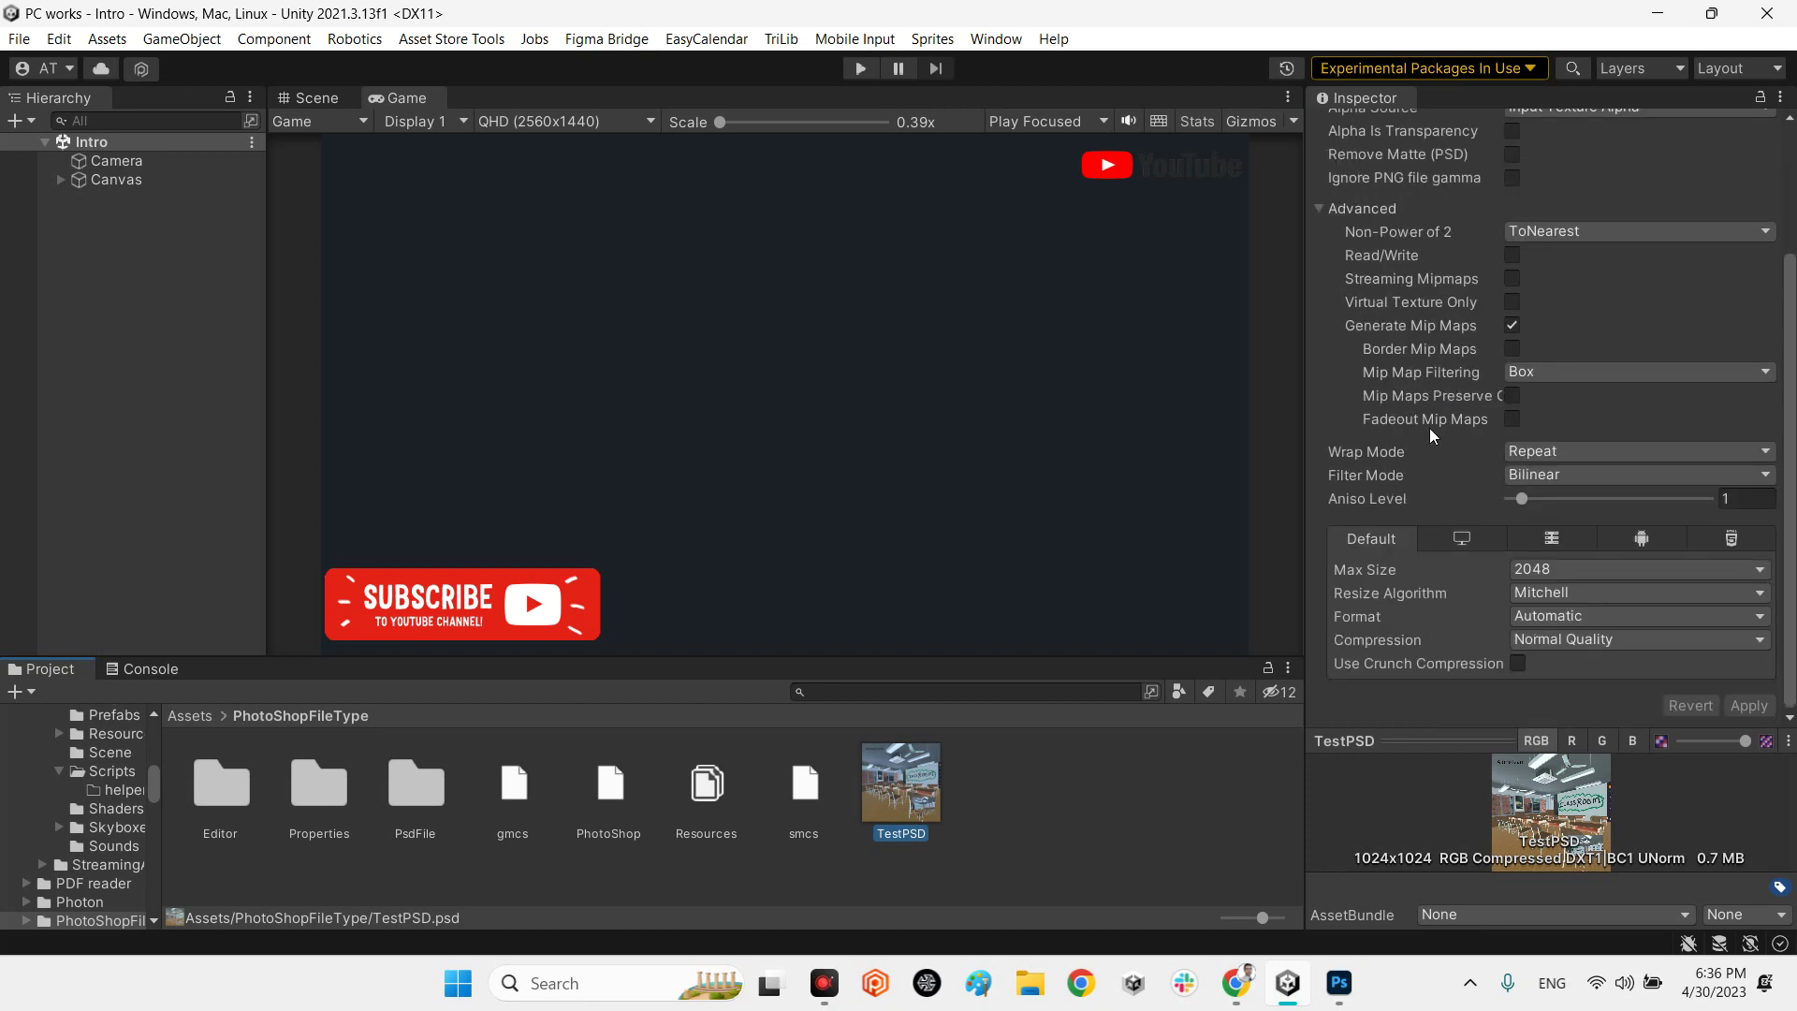
scroll(1389, 674, up, 3)
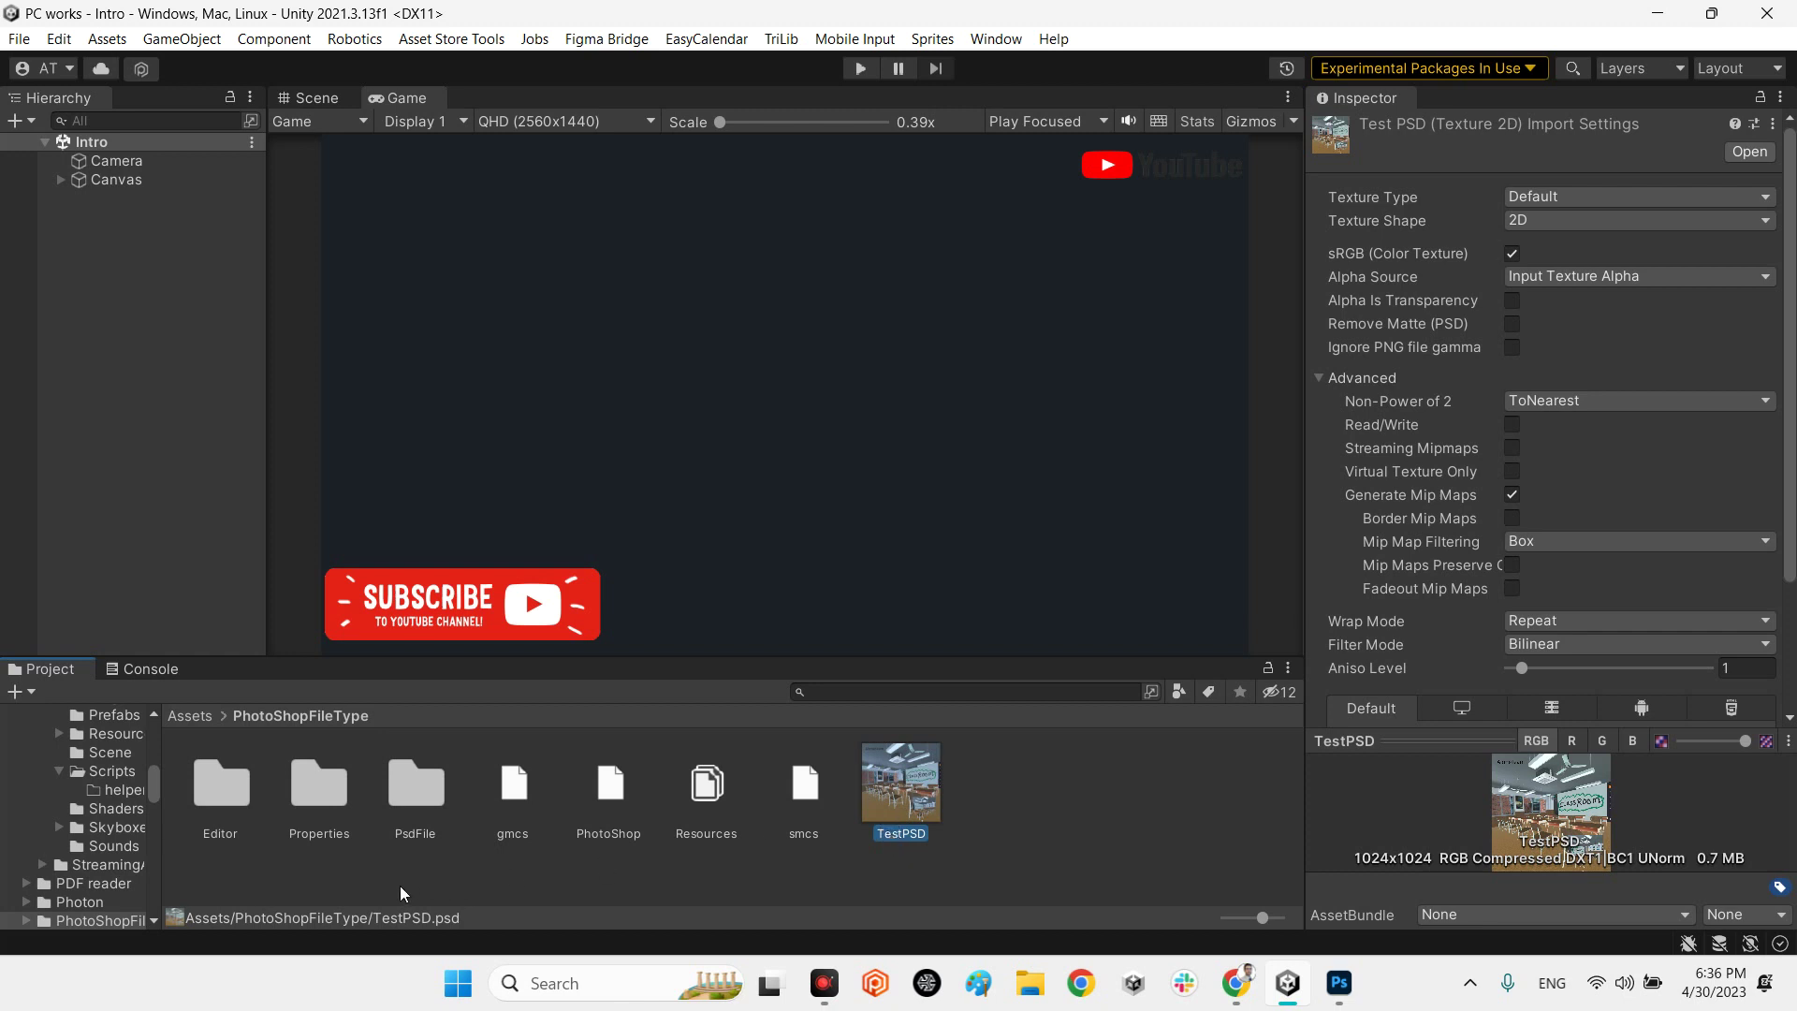
click(1108, 831)
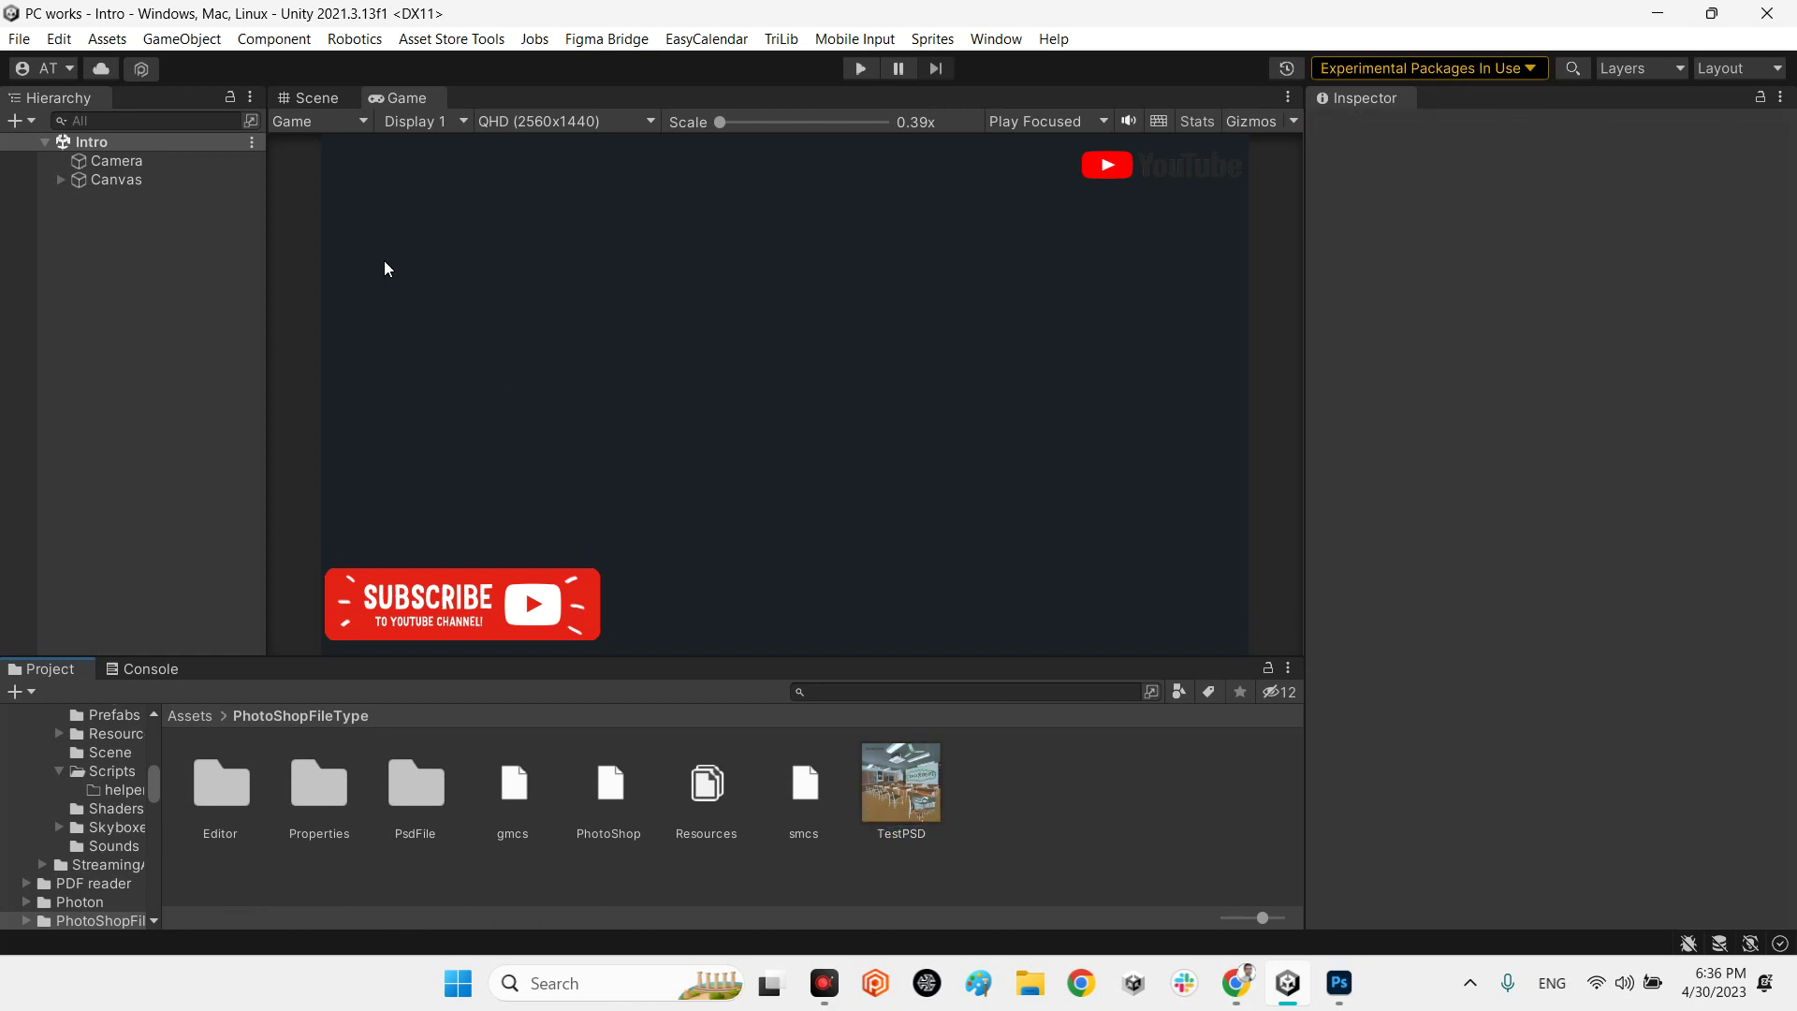
- Switch to the Scene view and open Sprites > PSD Import
click(325, 100)
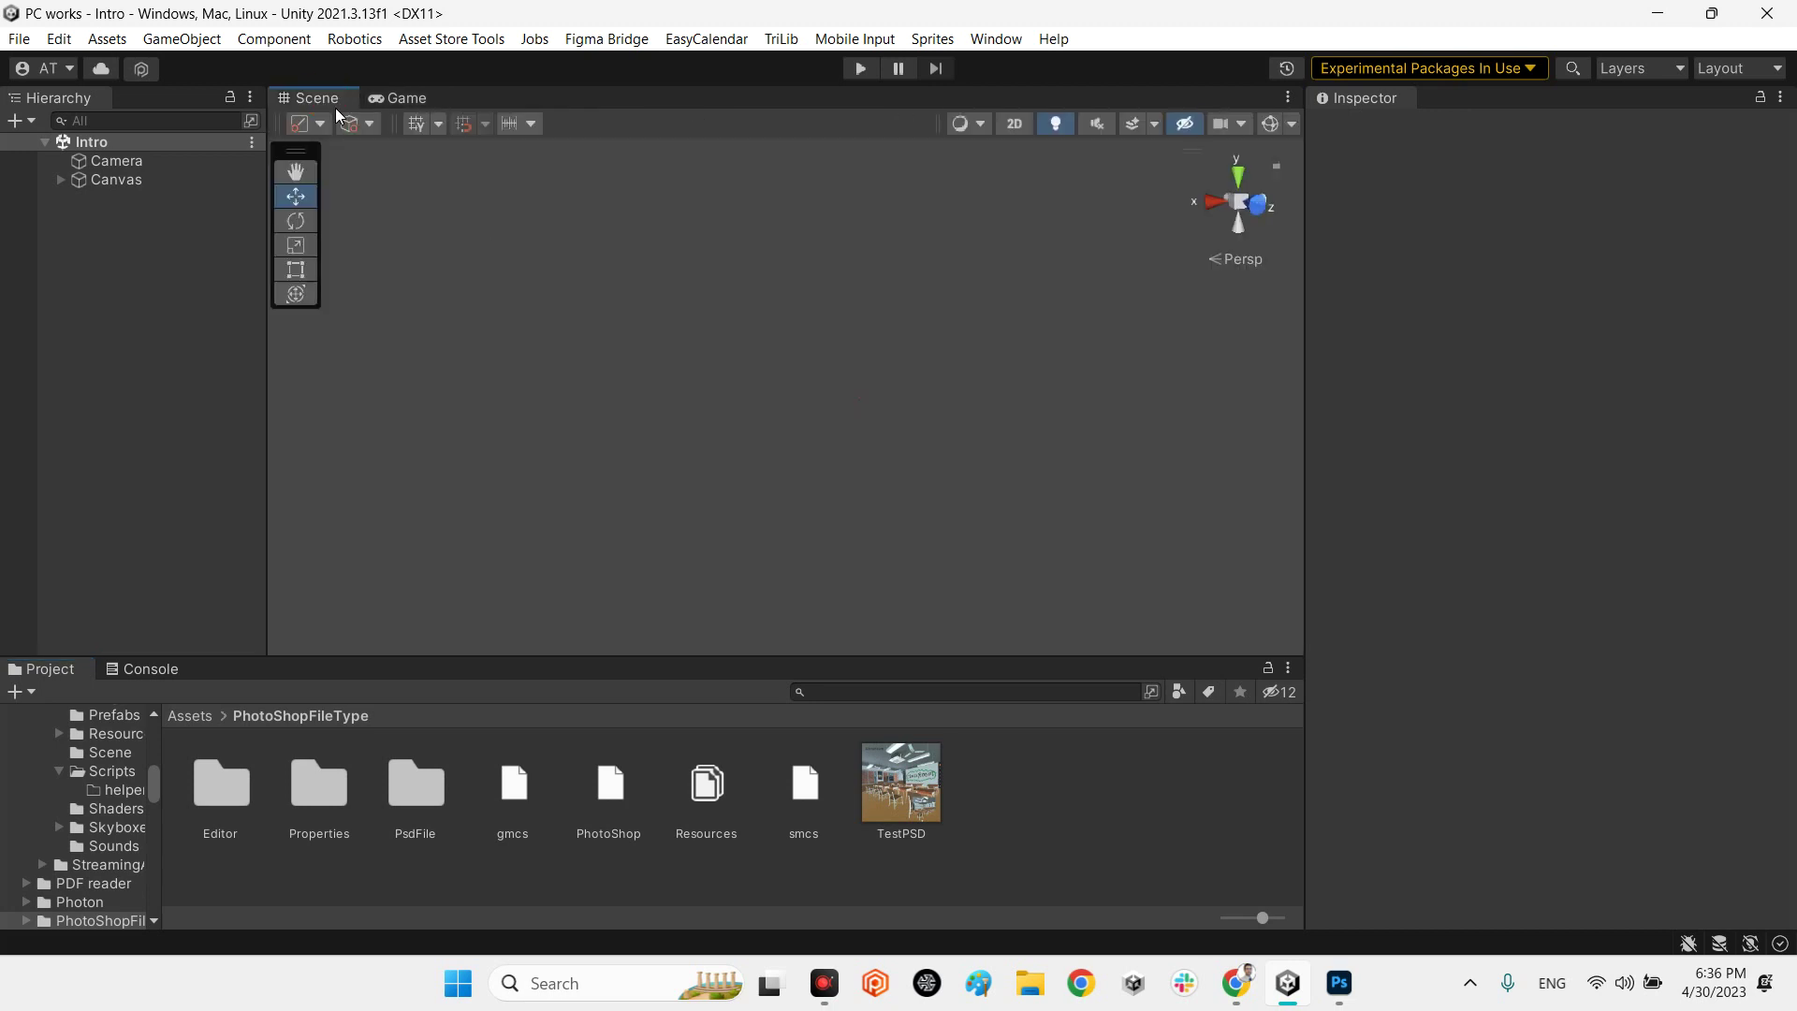
click(932, 41)
click(961, 68)
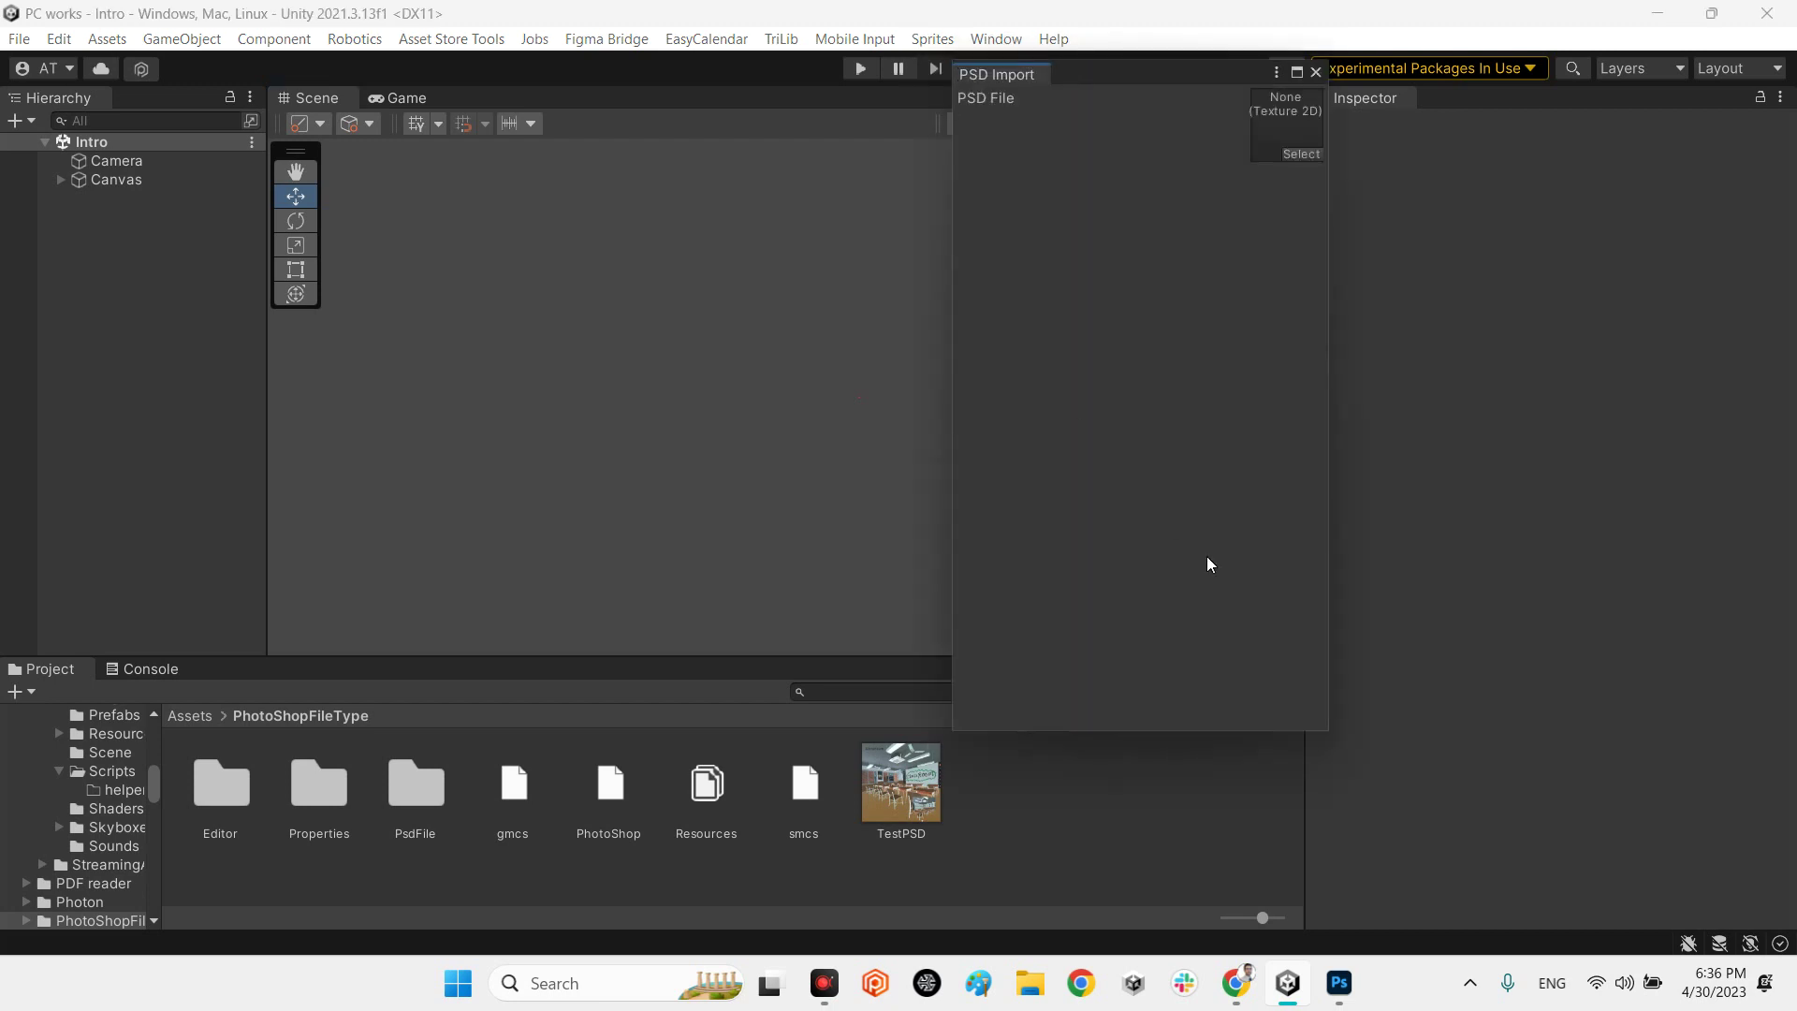
- Assign TestPSD as the PSD File, create the atlas, and open TestPSD_atlas in a viewer
drag(901, 789, 1282, 129)
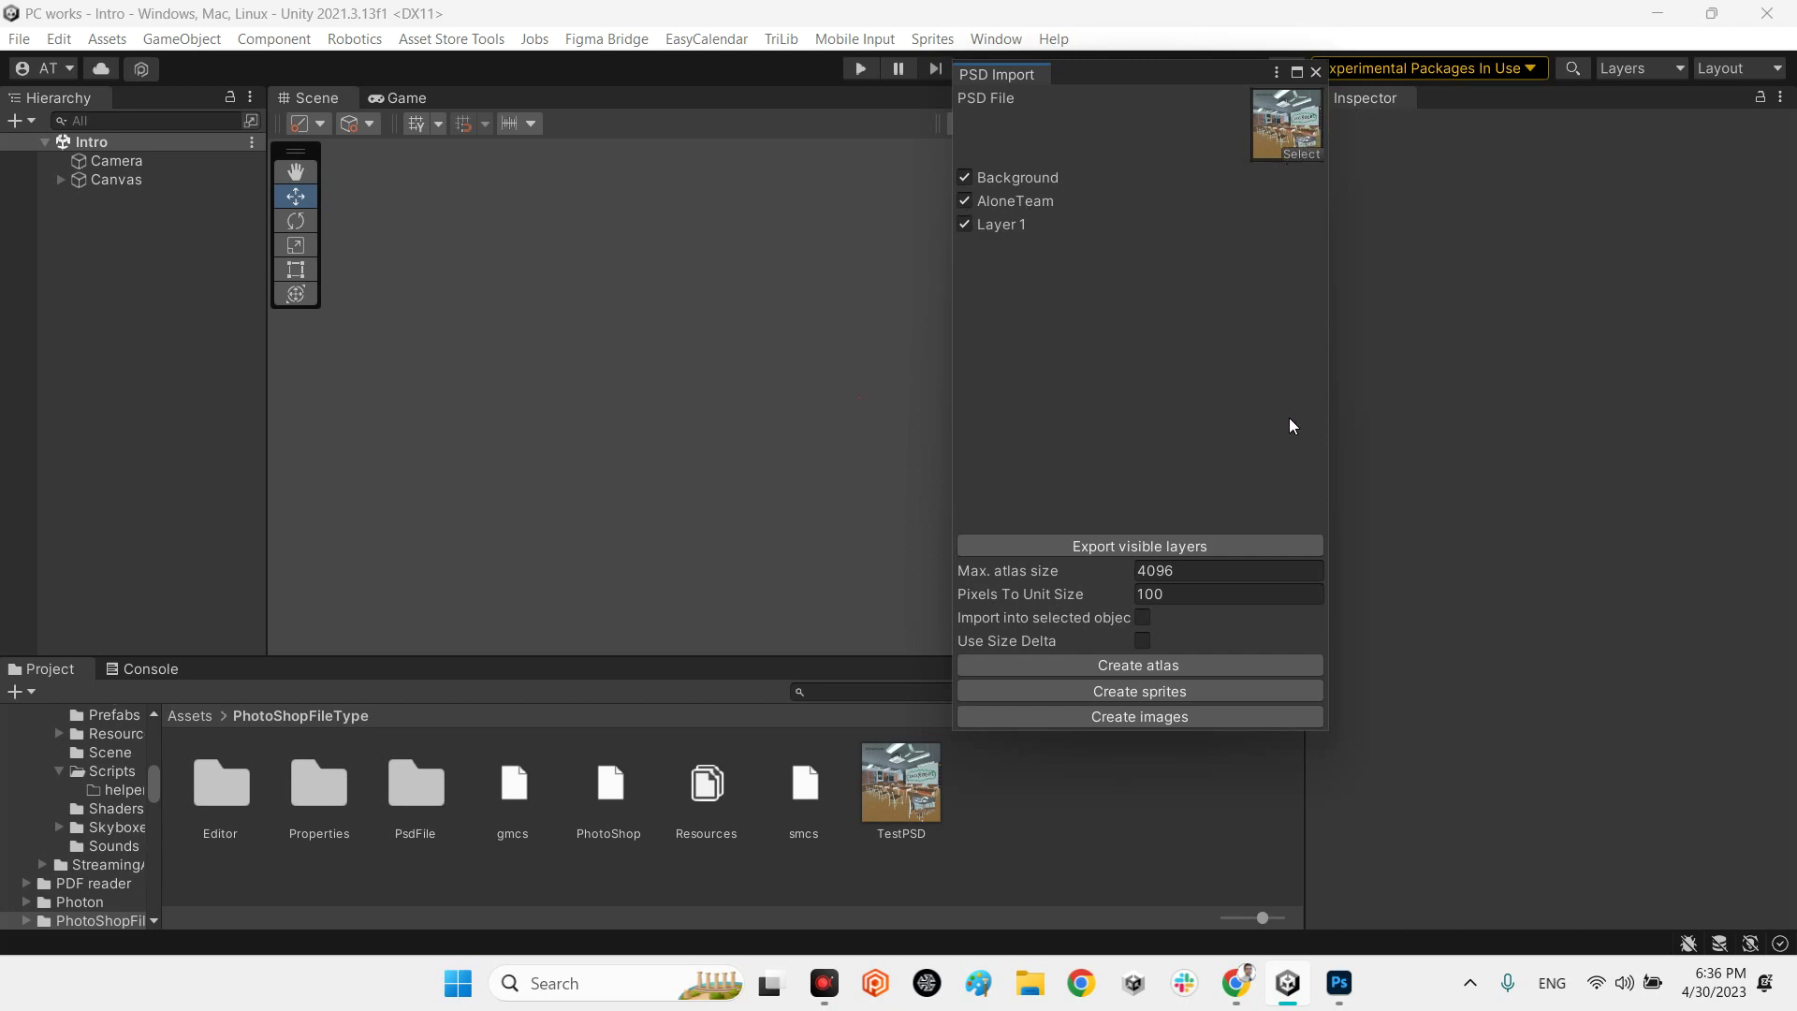
click(1152, 673)
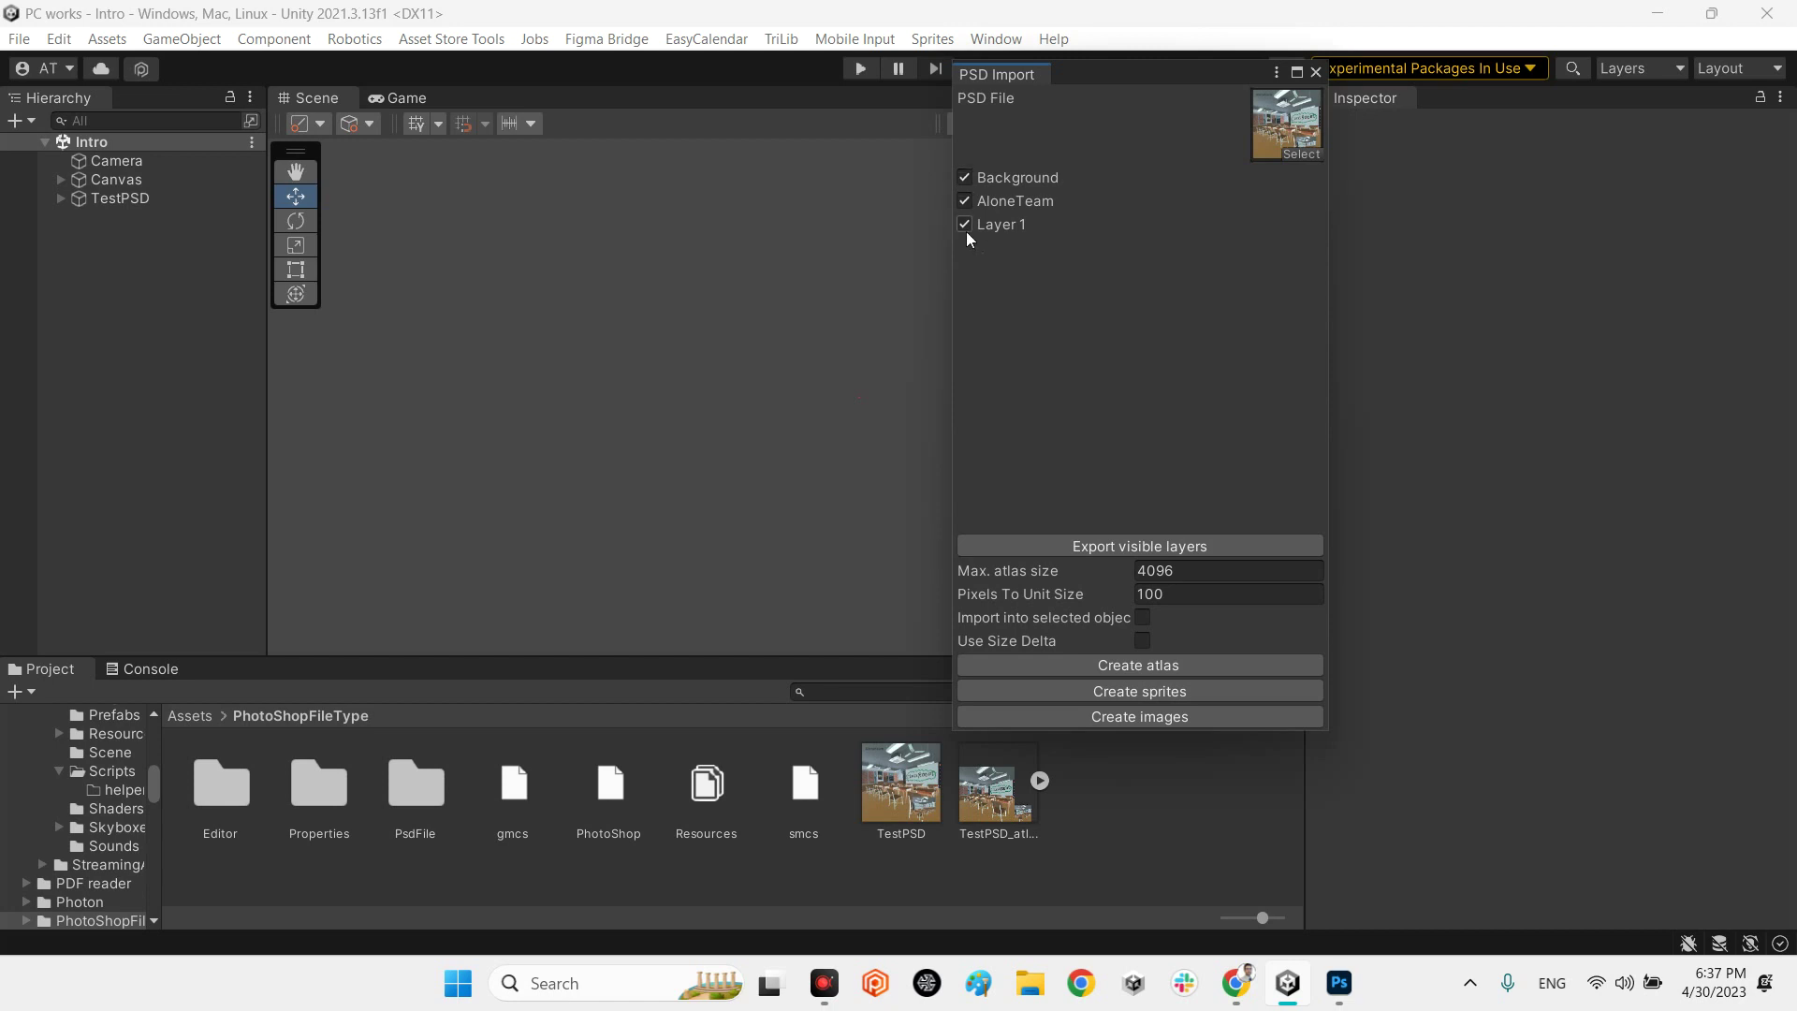
click(997, 794)
double_click(992, 799)
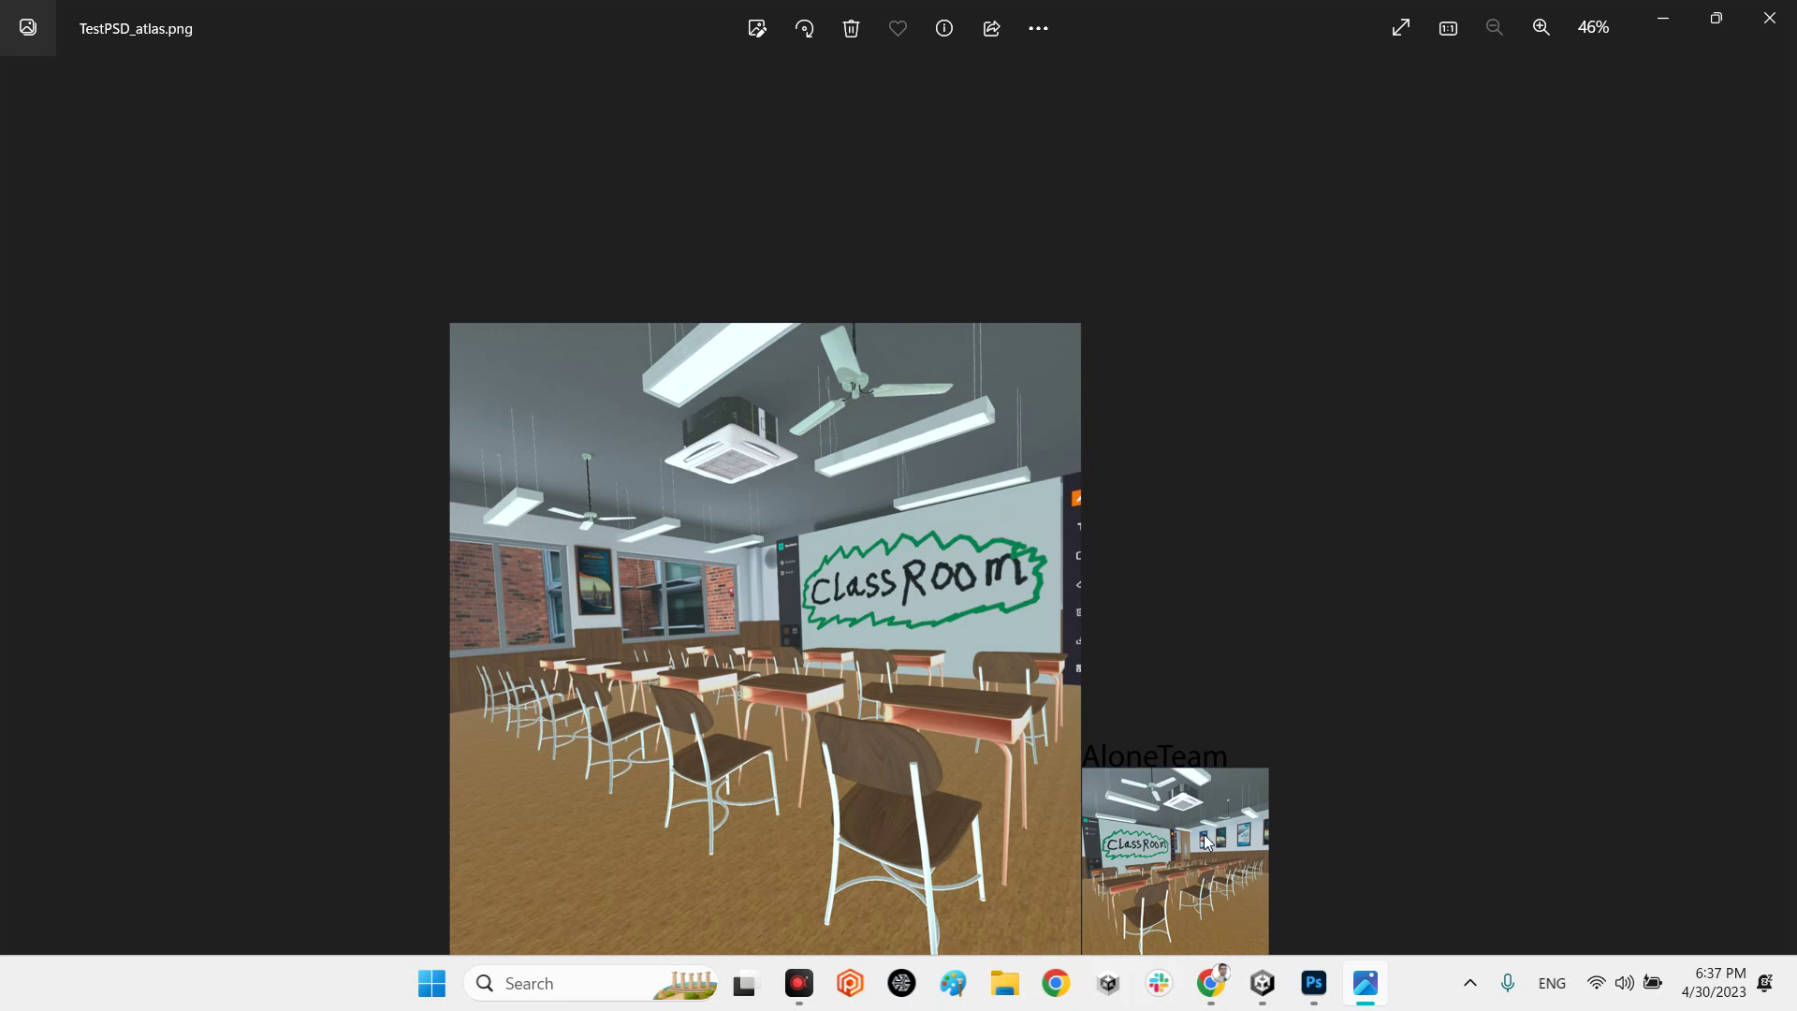
- Close the Photos viewer showing TestPSD_atlas.png to return to Unity
click(1791, 13)
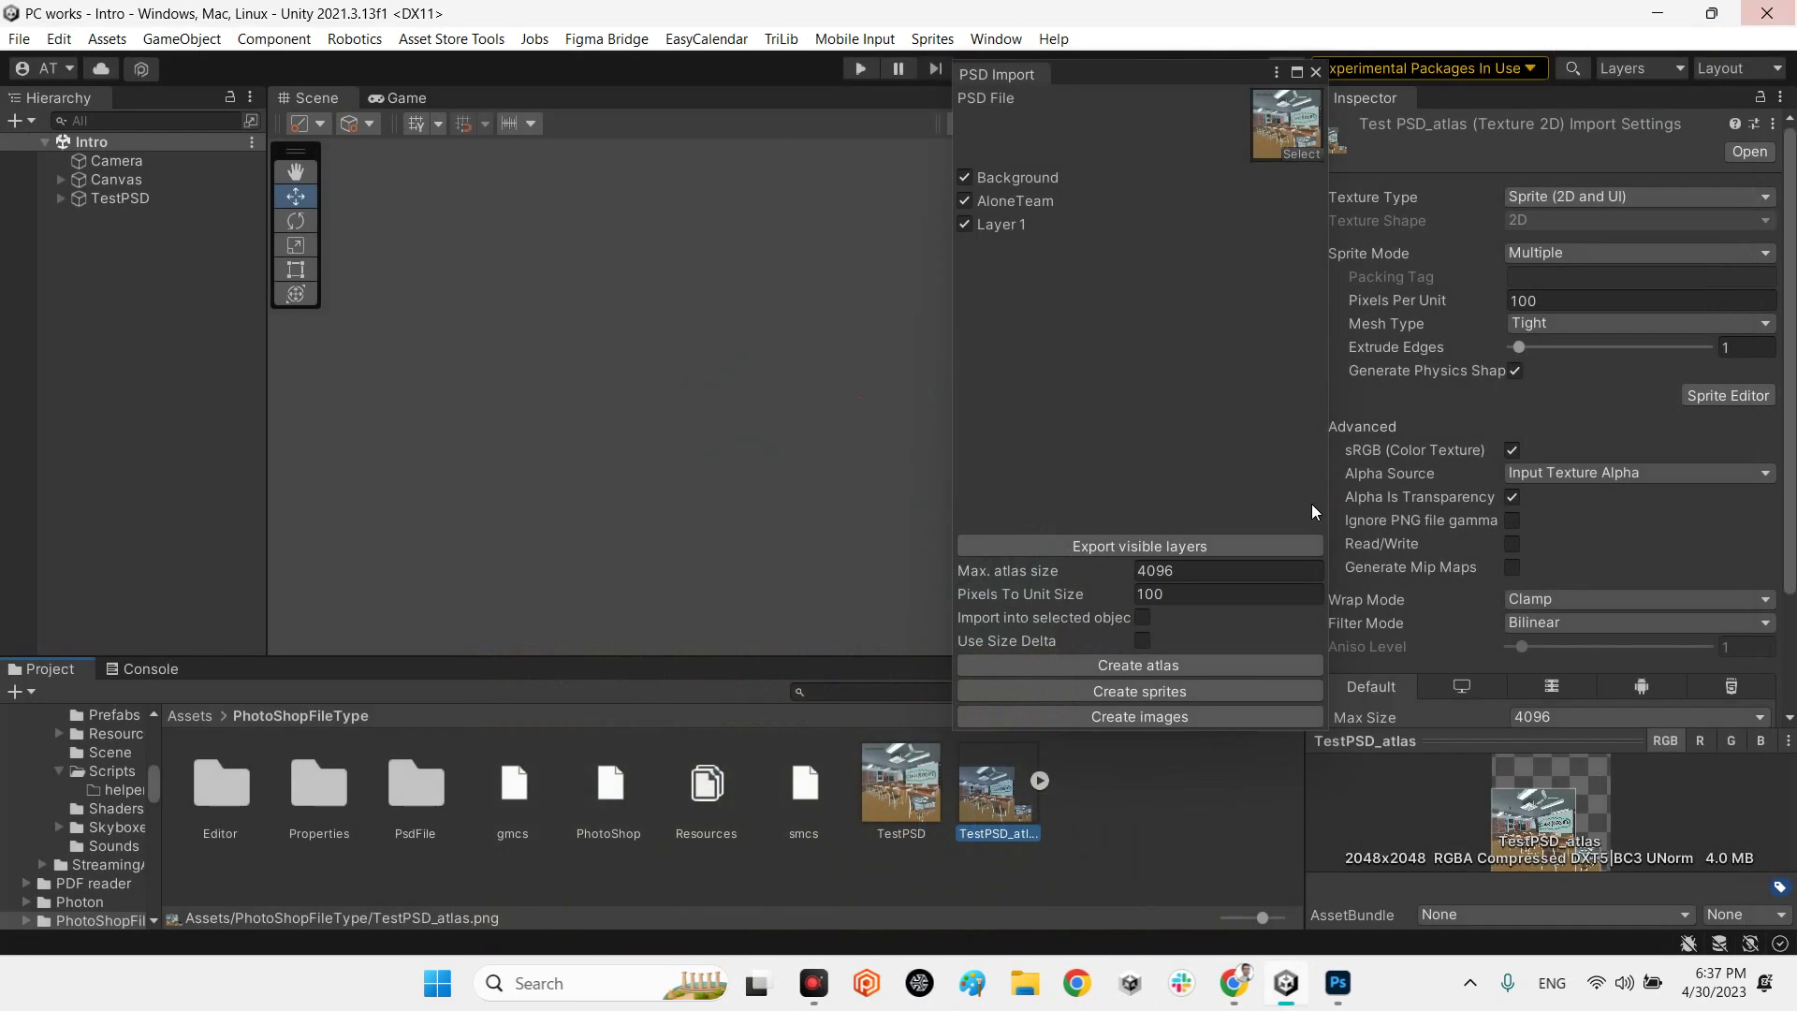
- Create per-layer sprites, then inspect the TestPSD_AloneTeam, Layer 1 and 1440x1440 Background sprites
click(1160, 692)
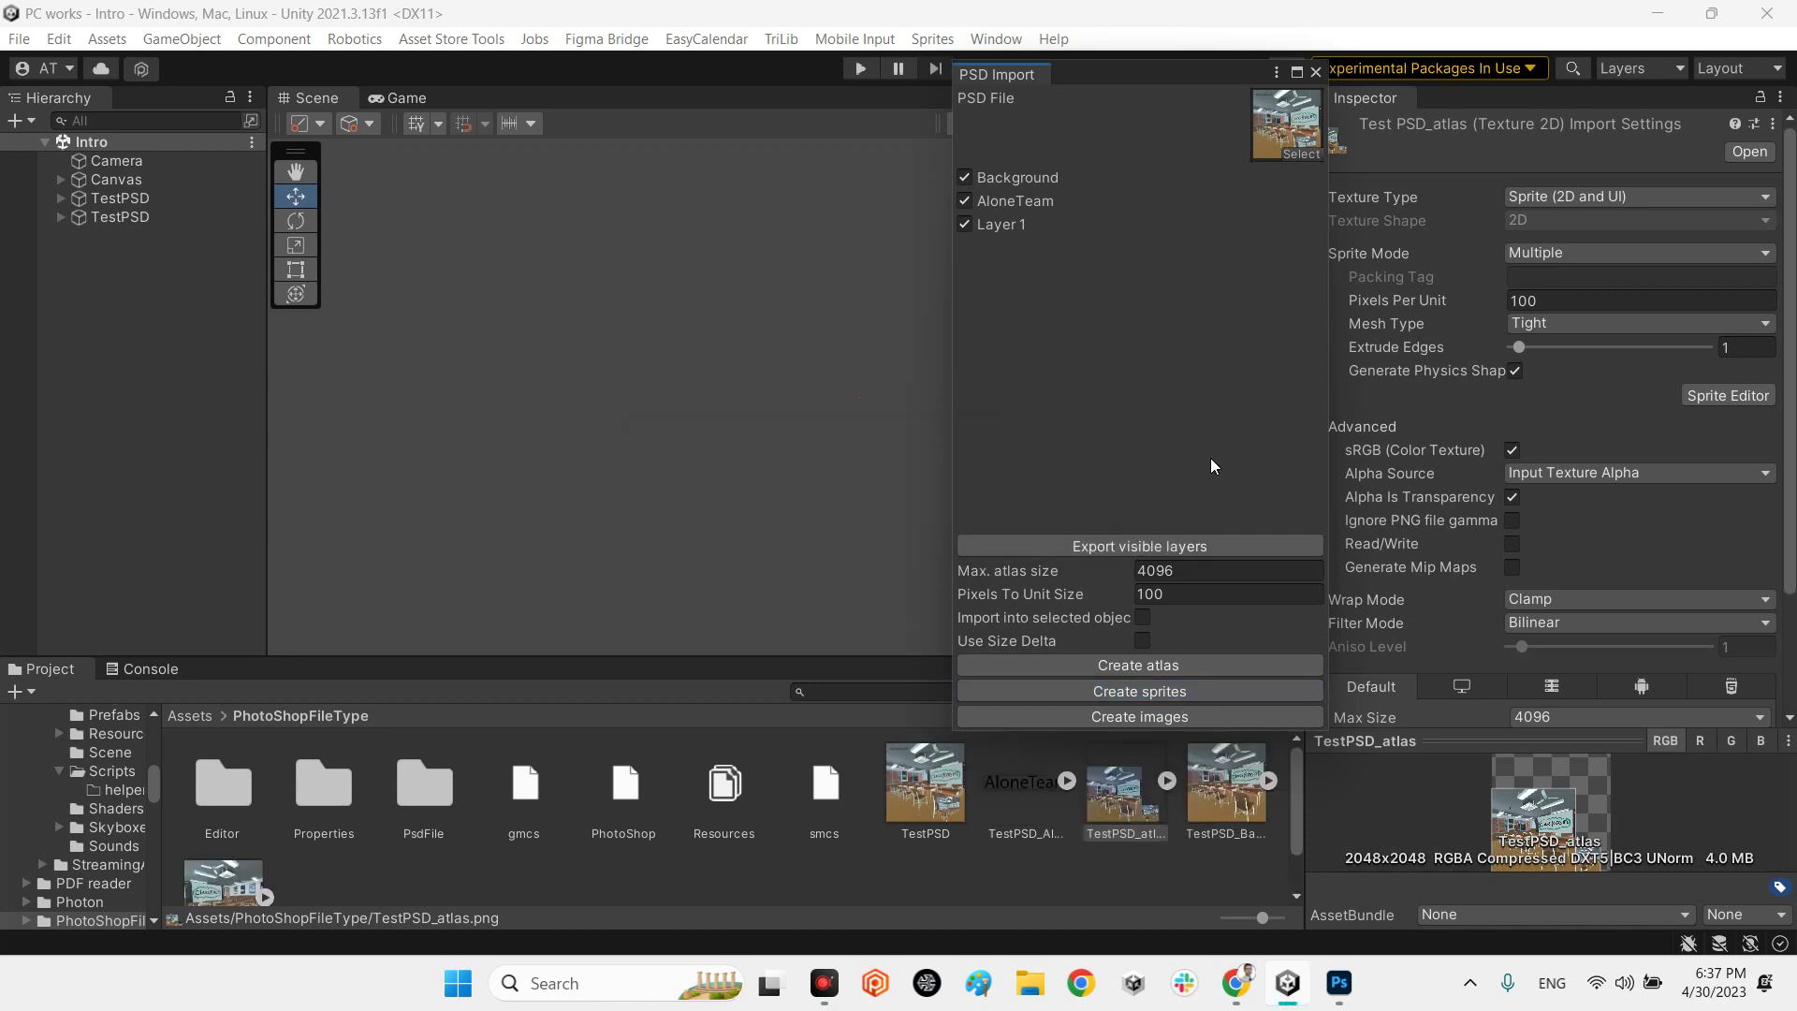
click(1012, 802)
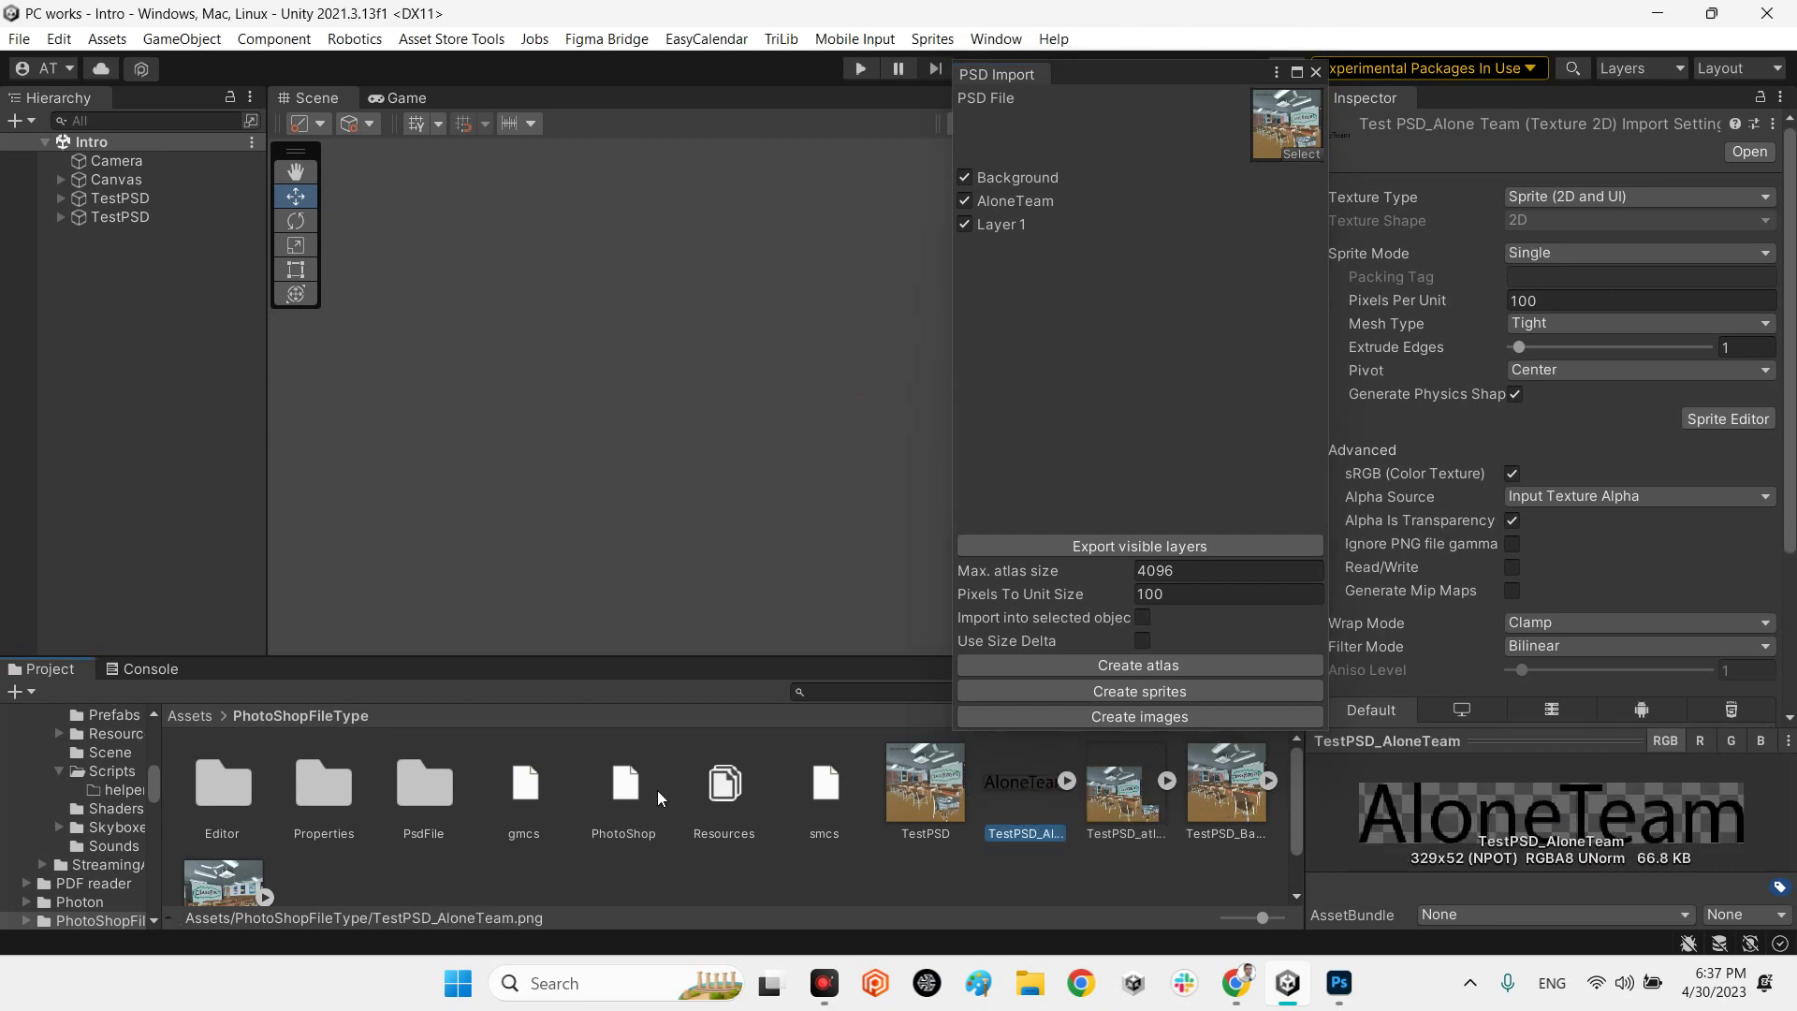
click(219, 895)
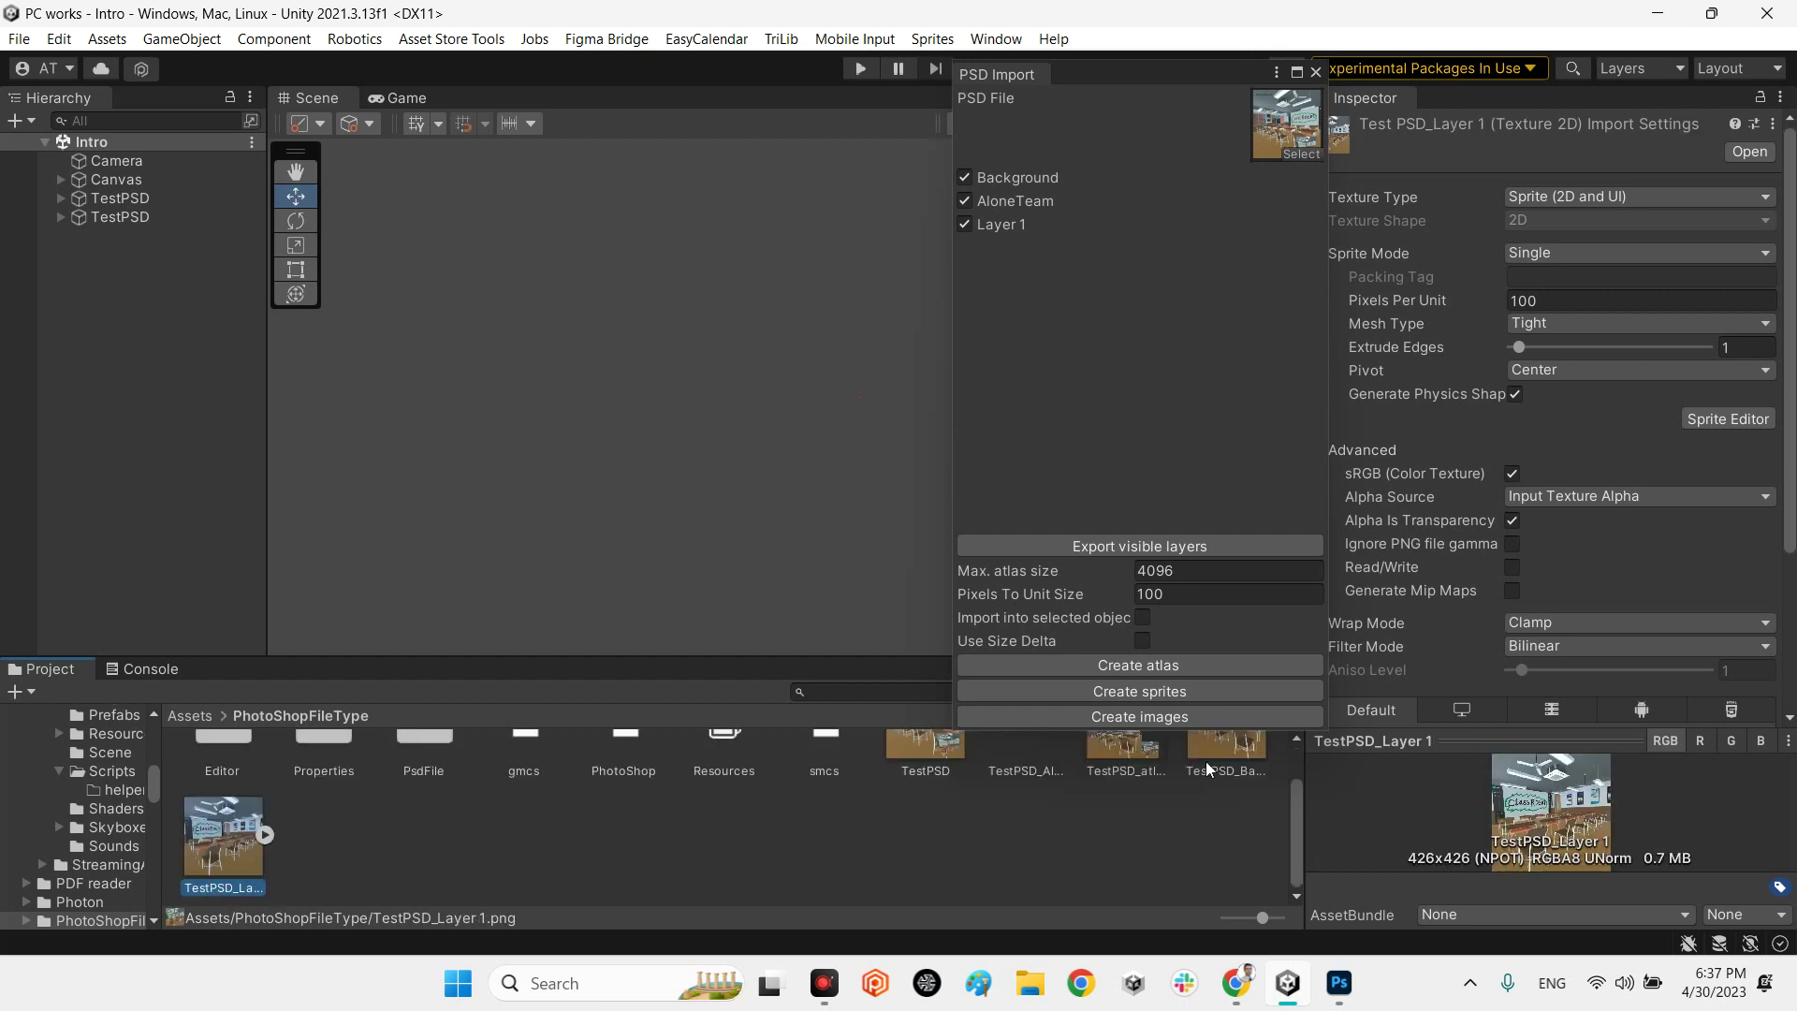
scroll(1245, 814, up, 1)
click(1219, 789)
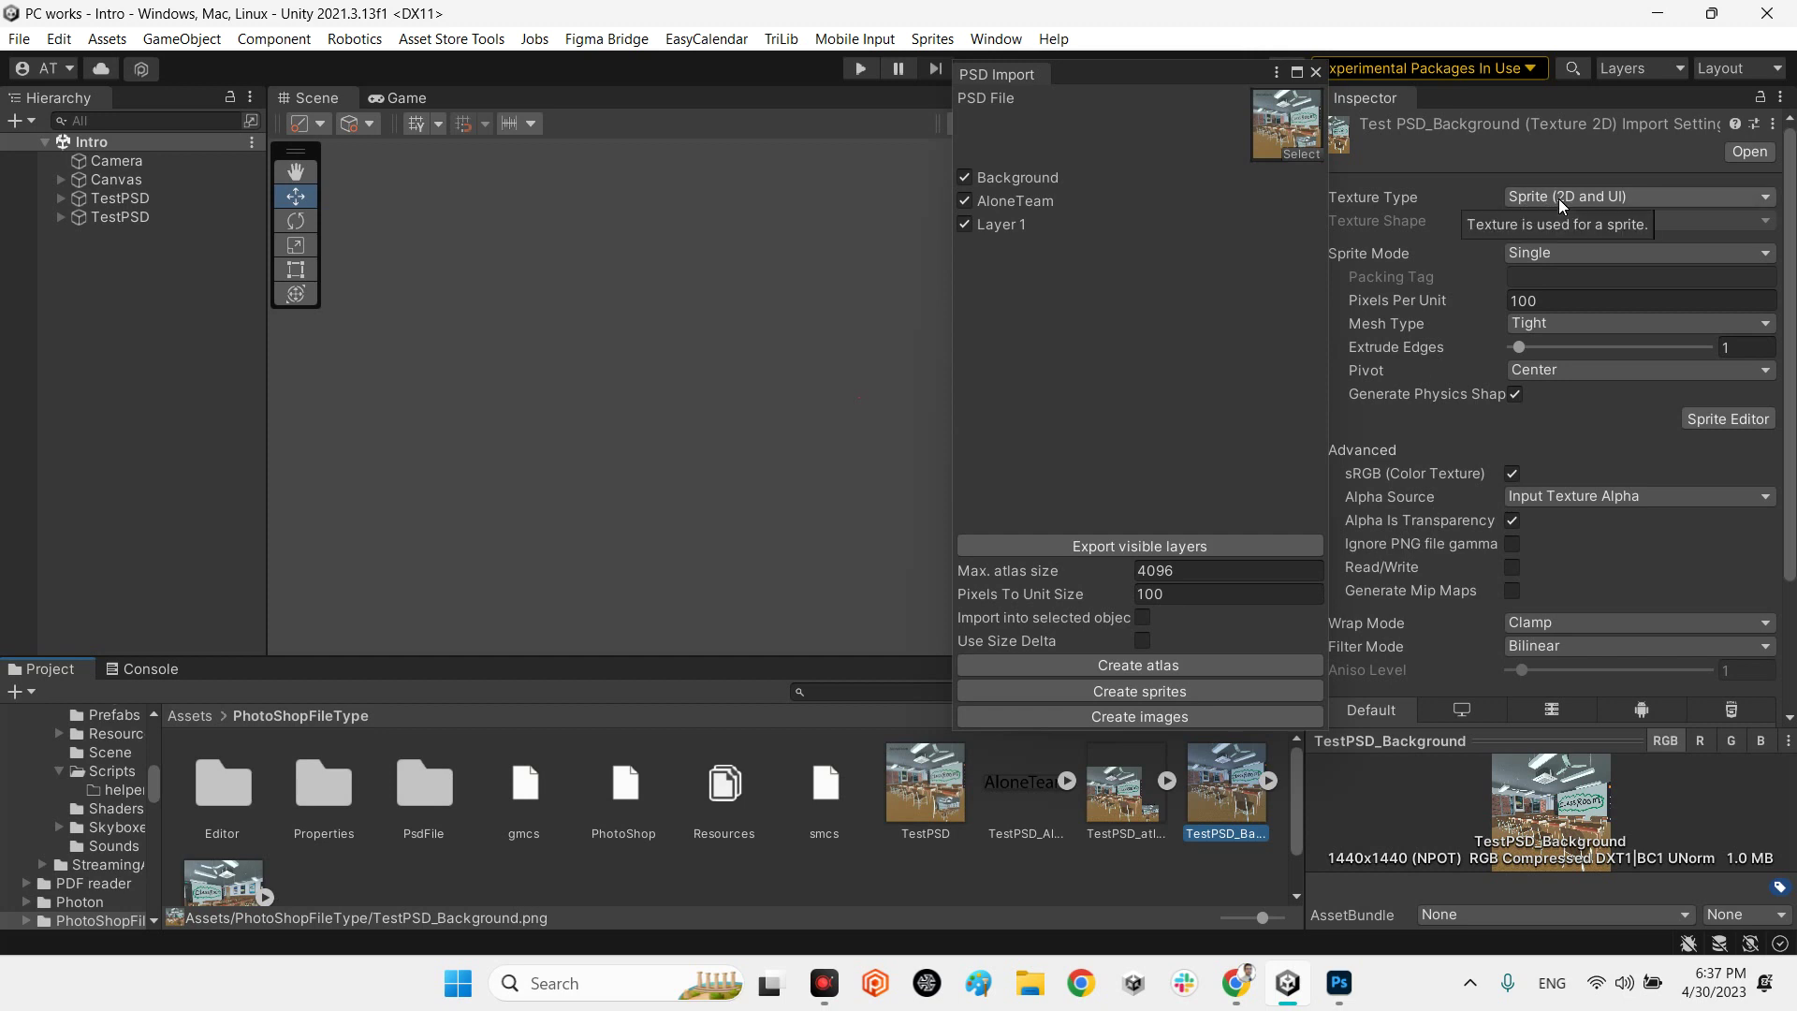
- Create images from the TestPSD layers, clear the asset selection, and close the PSD Import window
click(1110, 717)
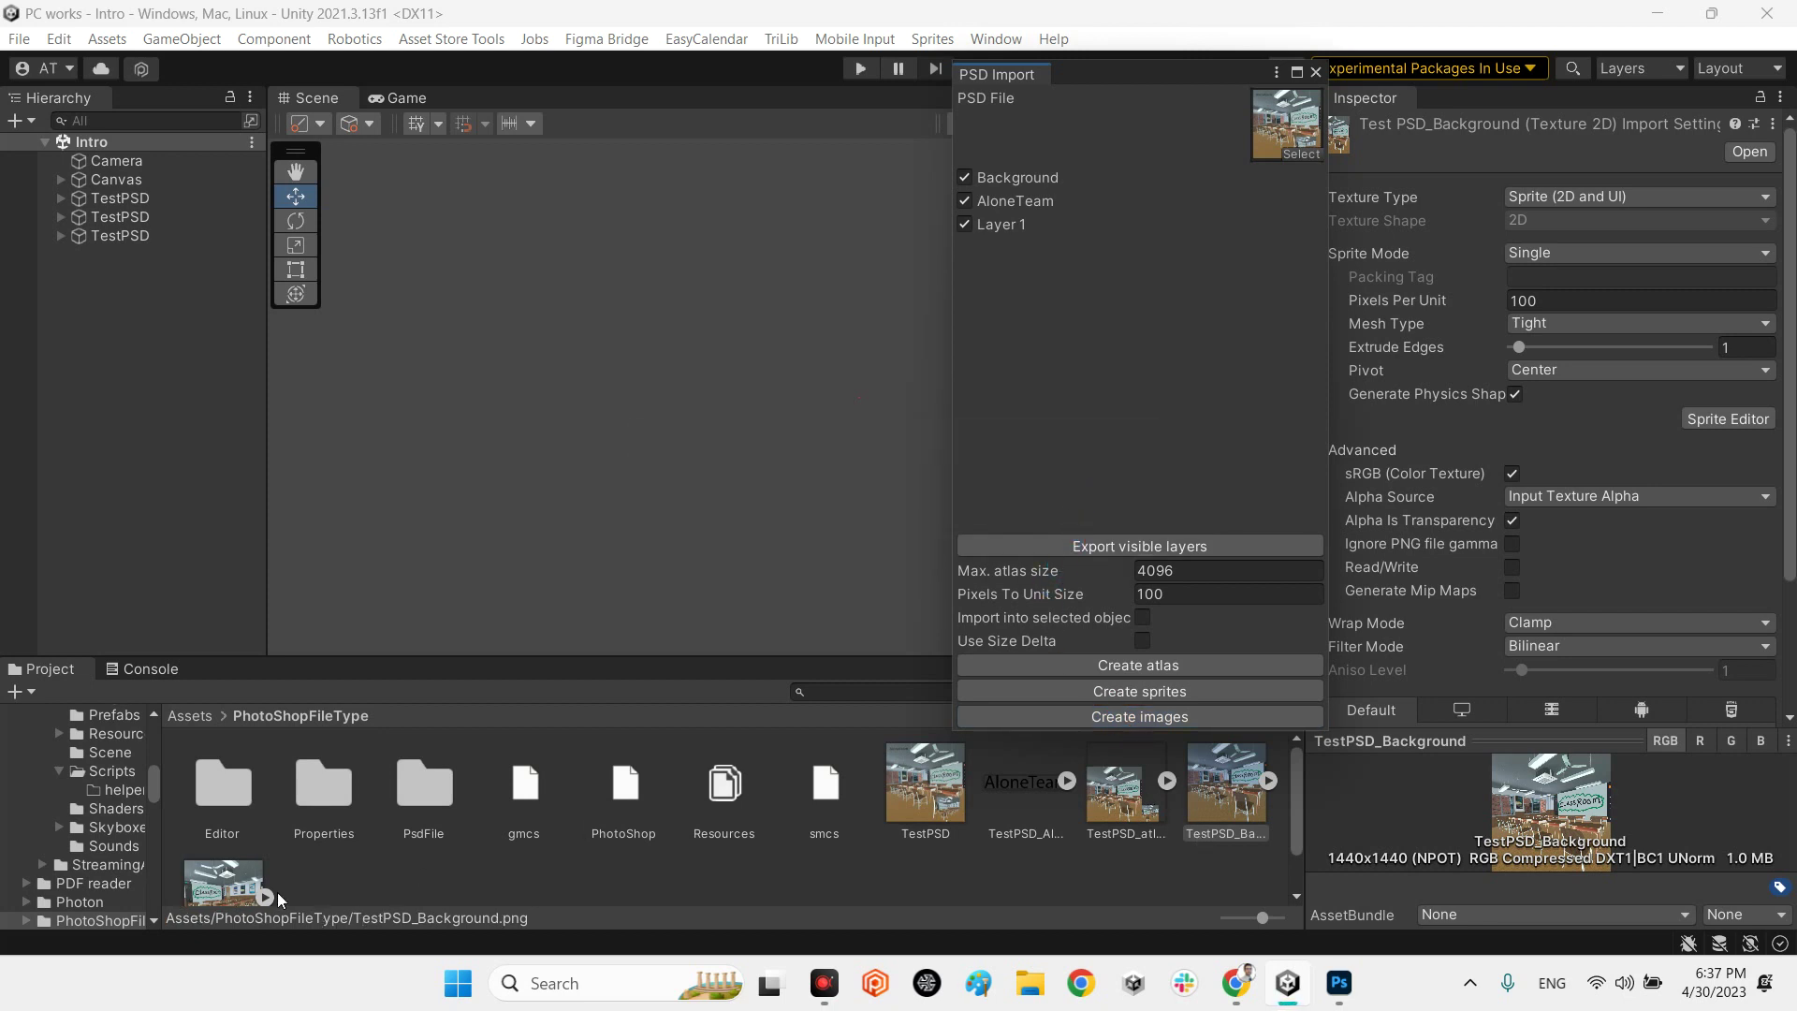
scroll(206, 859, down, 2)
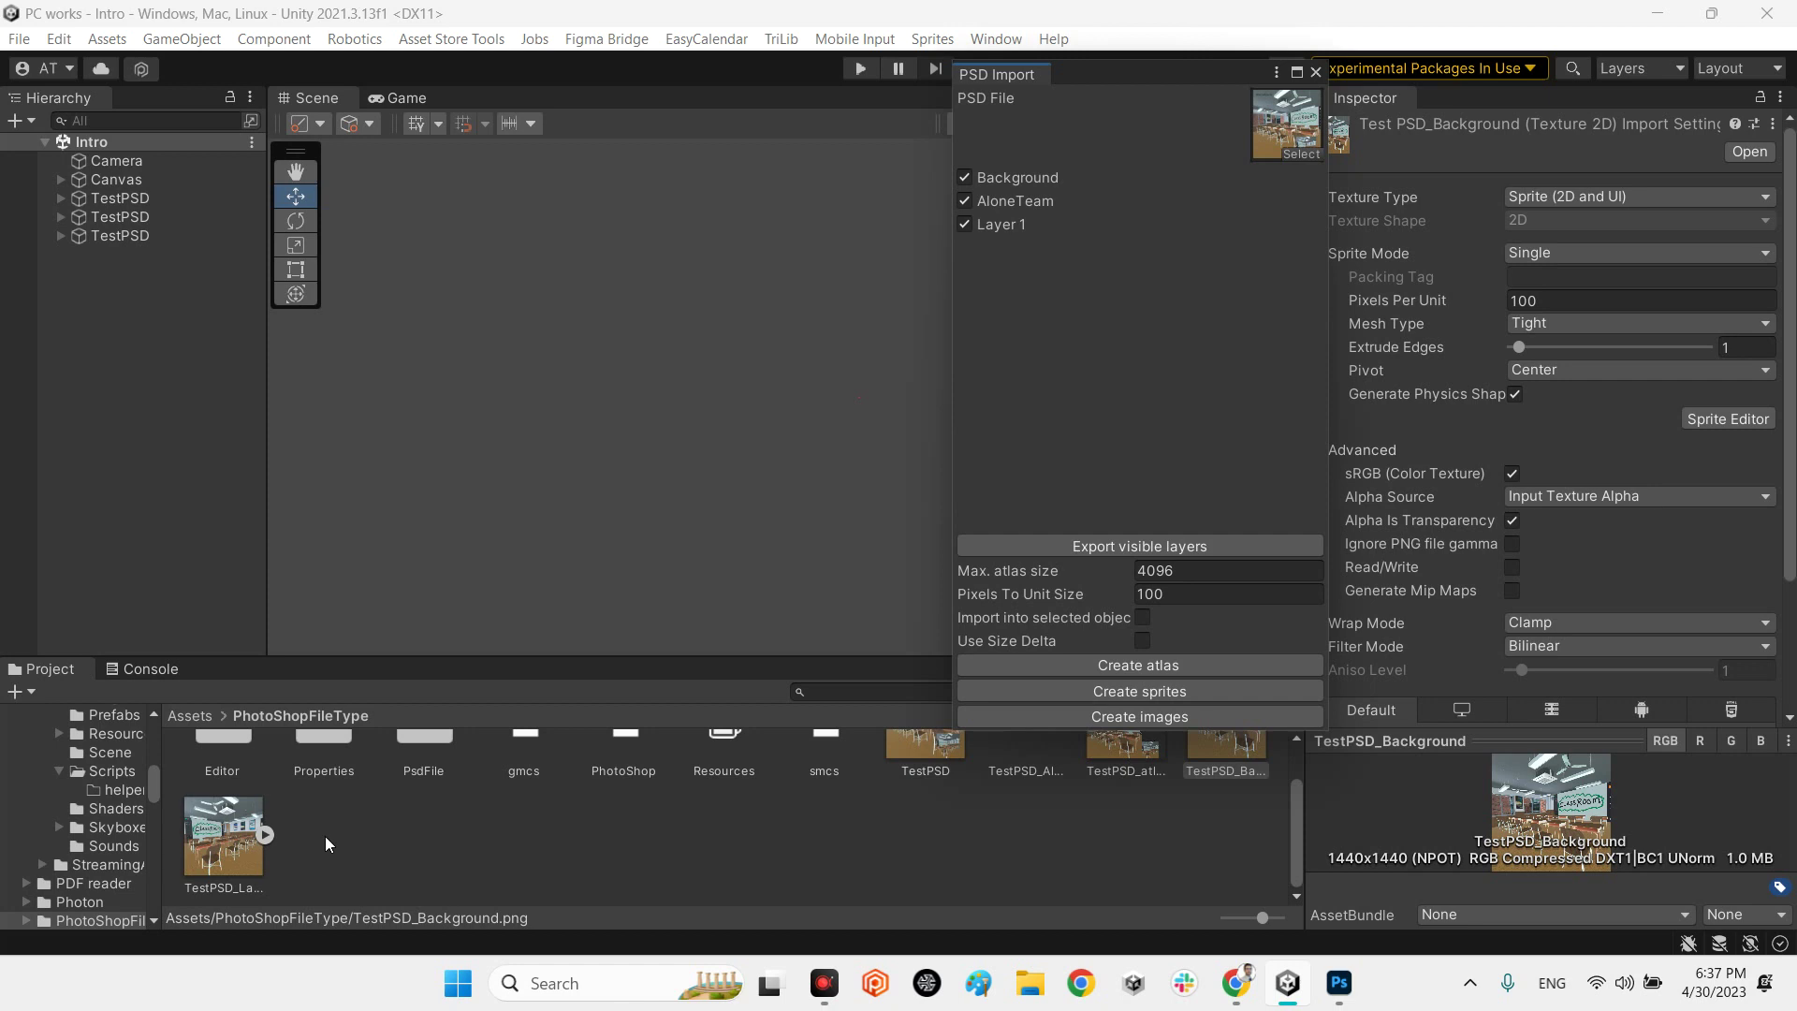
click(1137, 851)
scroll(1137, 851, up, 2)
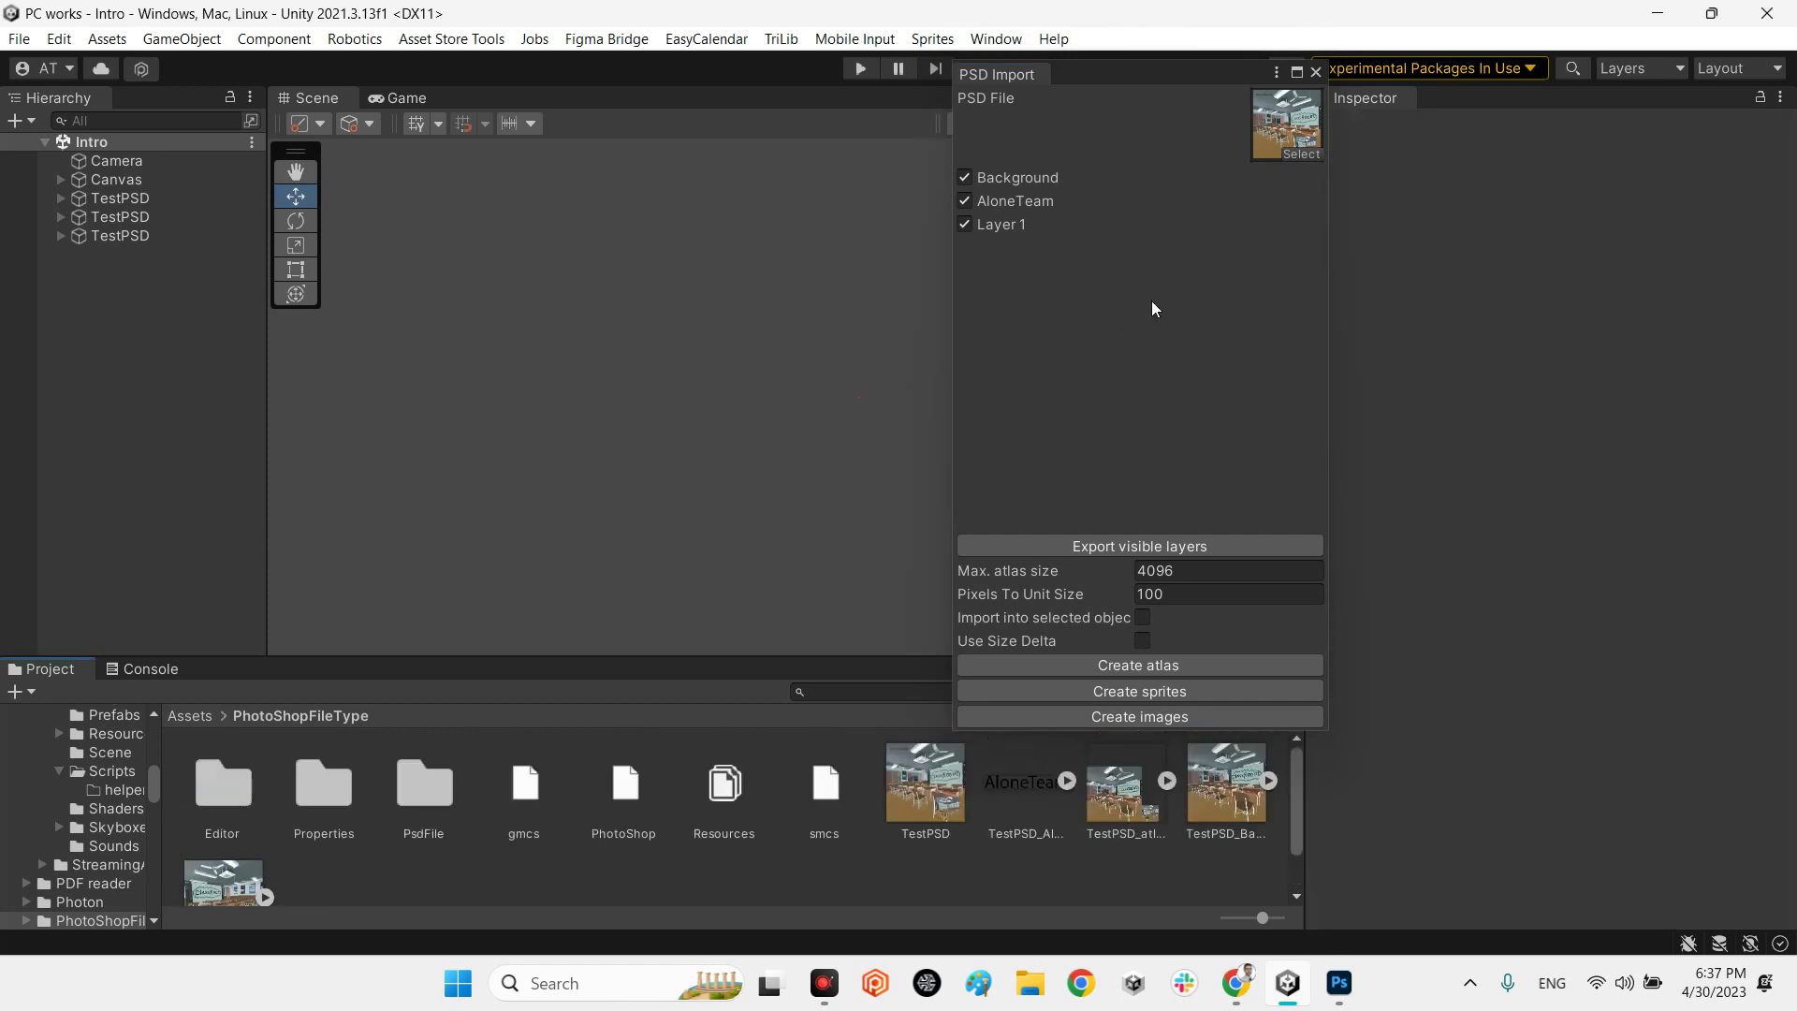
click(1316, 73)
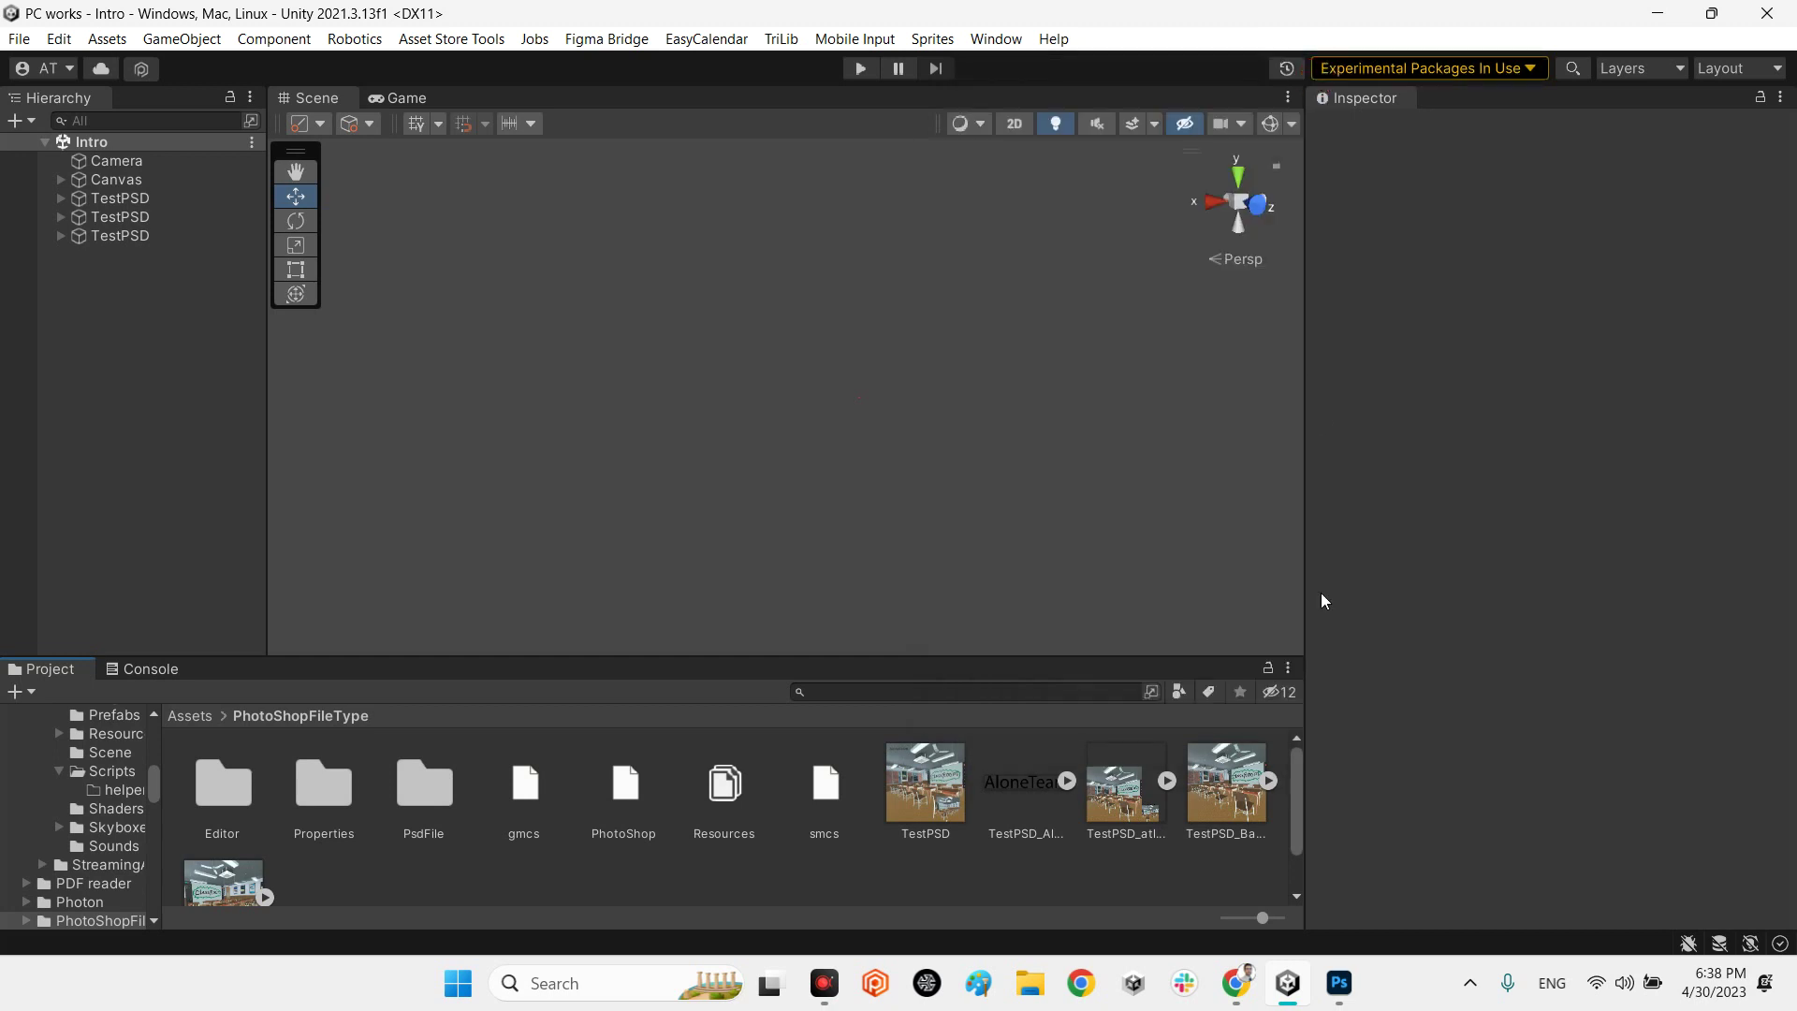